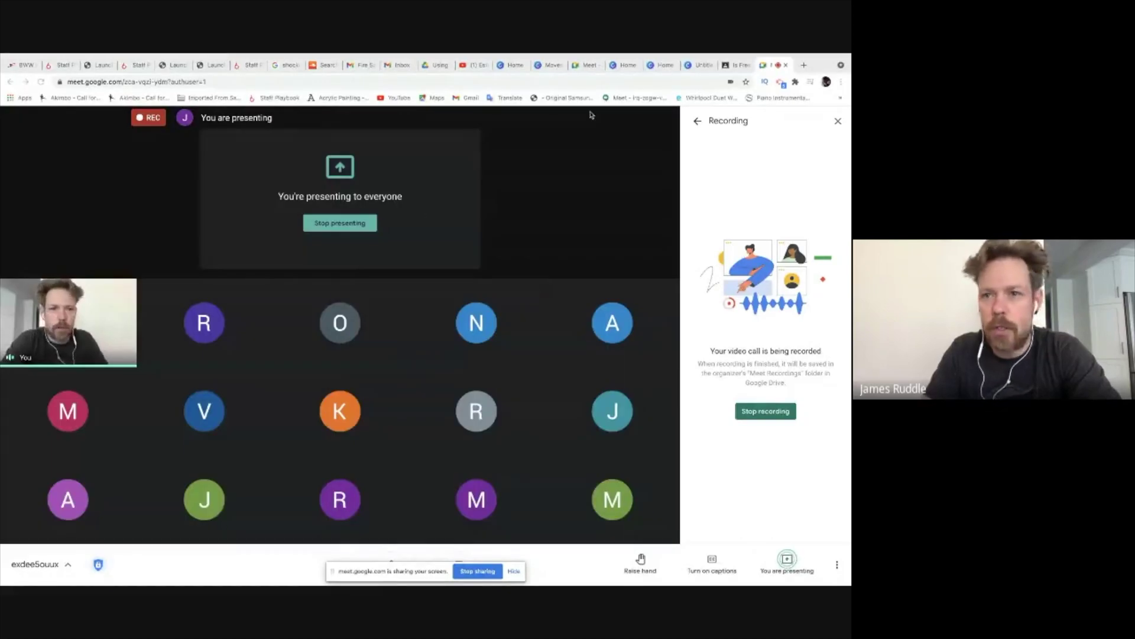
# From the Canva home page, create a blank custom-size design 24 in wide and 18 in high.
pyautogui.click(624, 67)
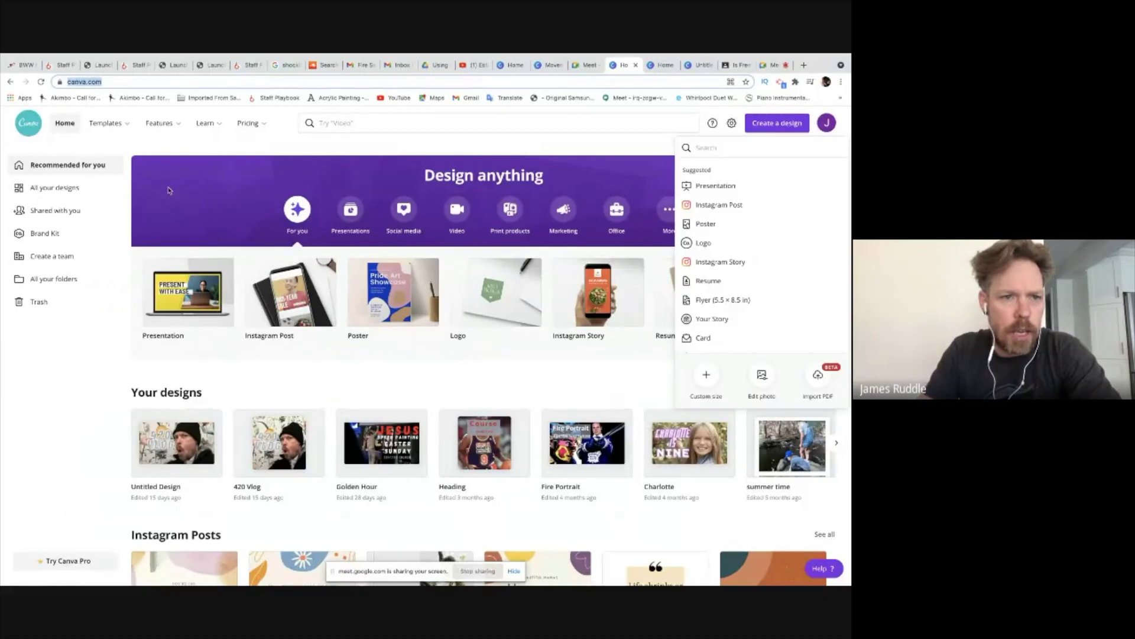
pyautogui.click(192, 83)
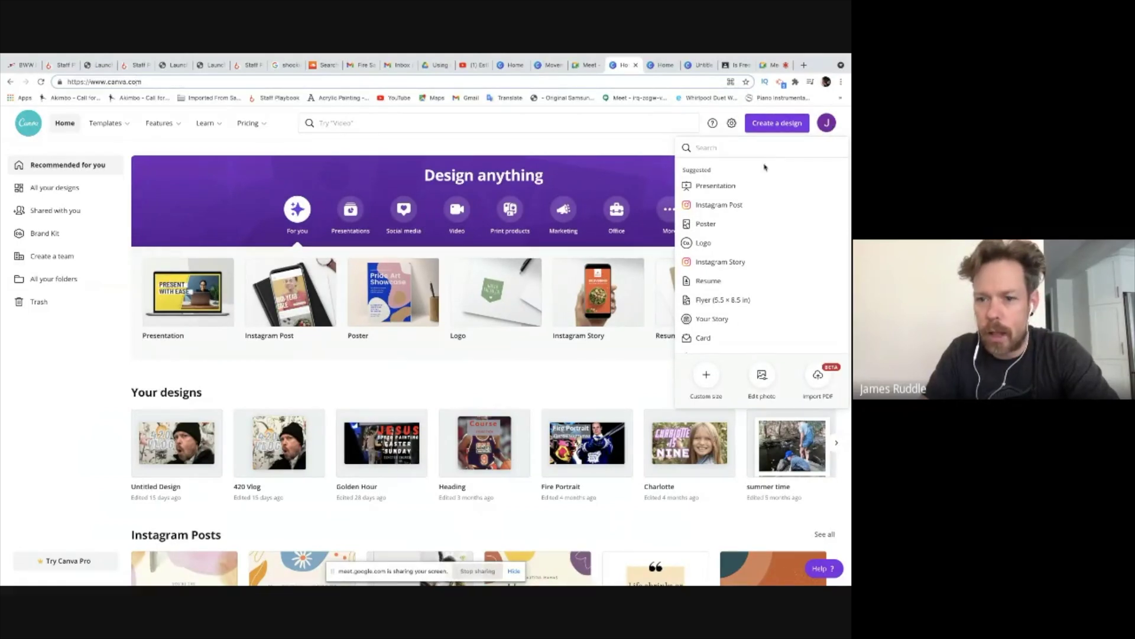
pyautogui.click(707, 376)
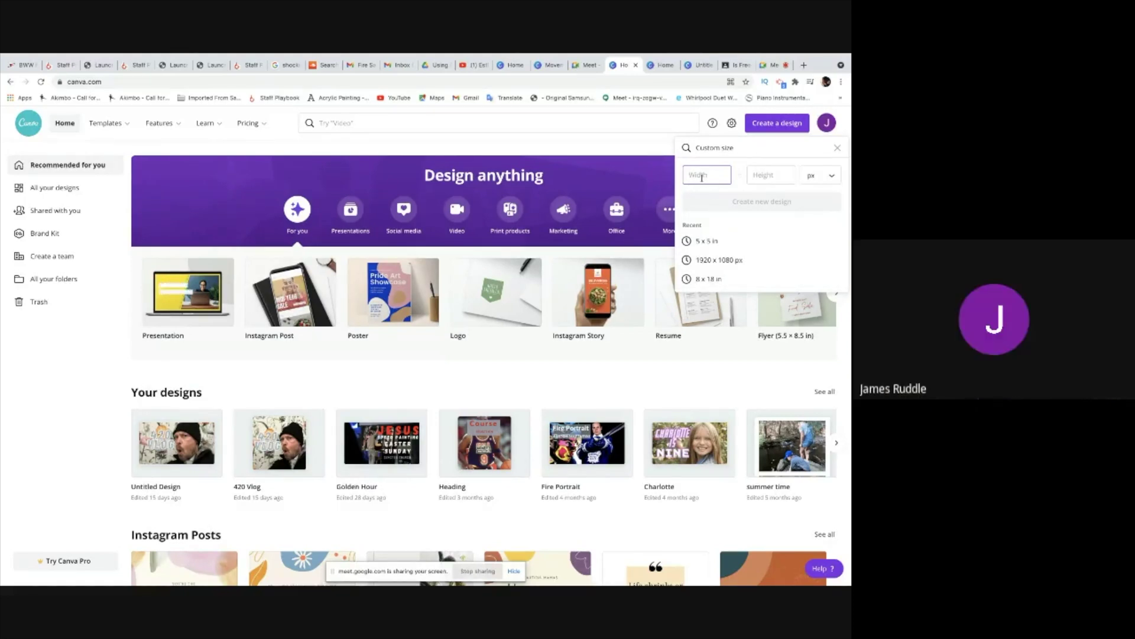
pyautogui.write('24')
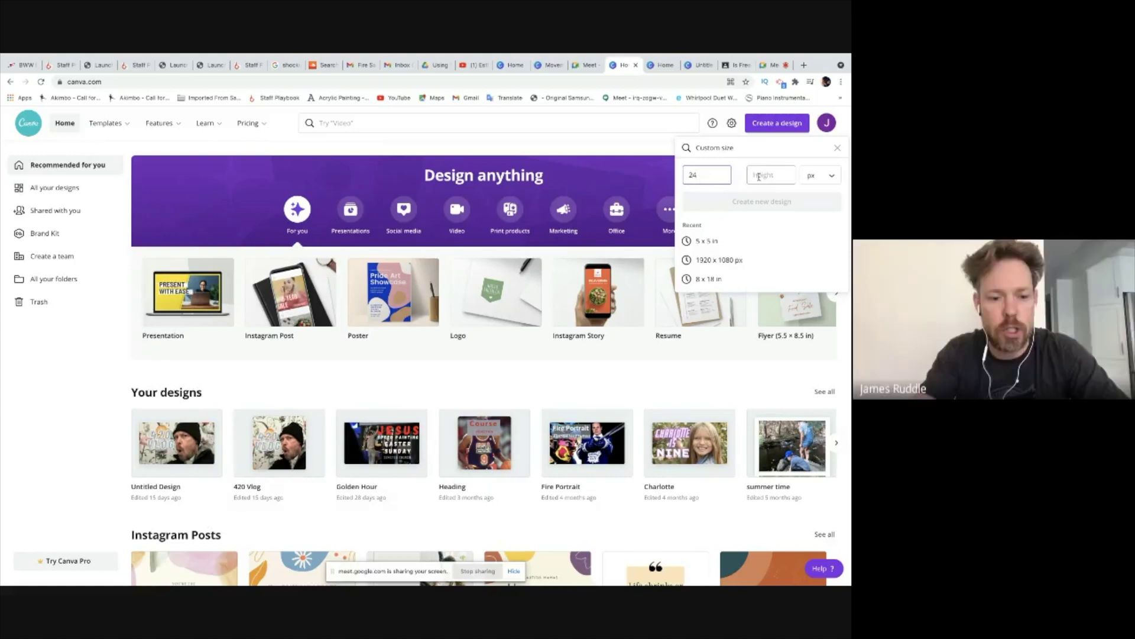
pyautogui.click(815, 176)
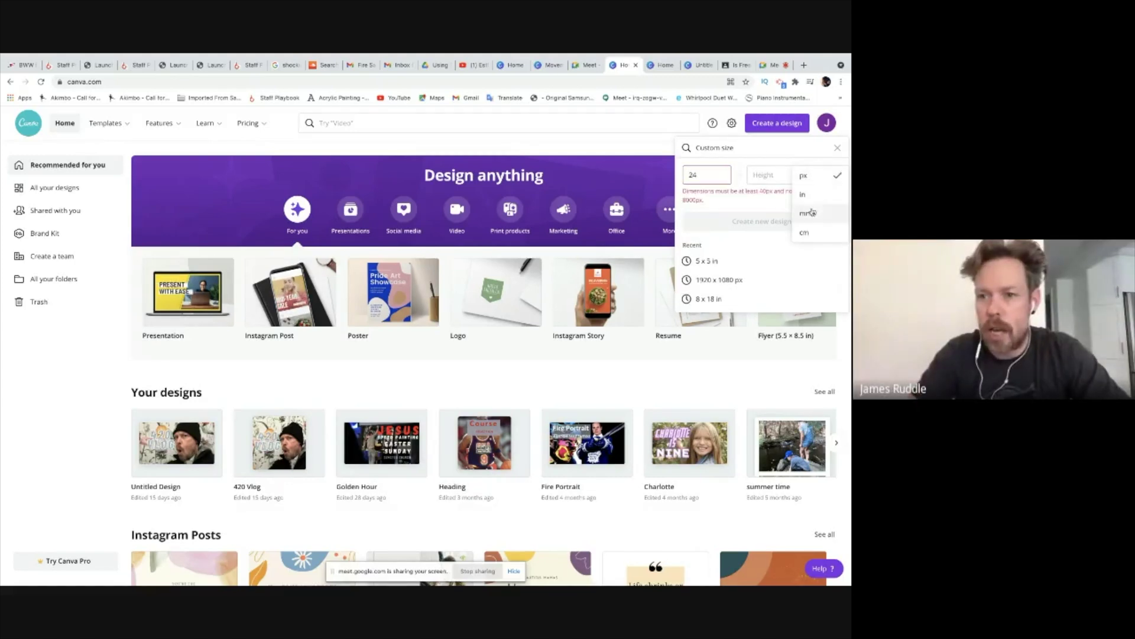
pyautogui.click(816, 200)
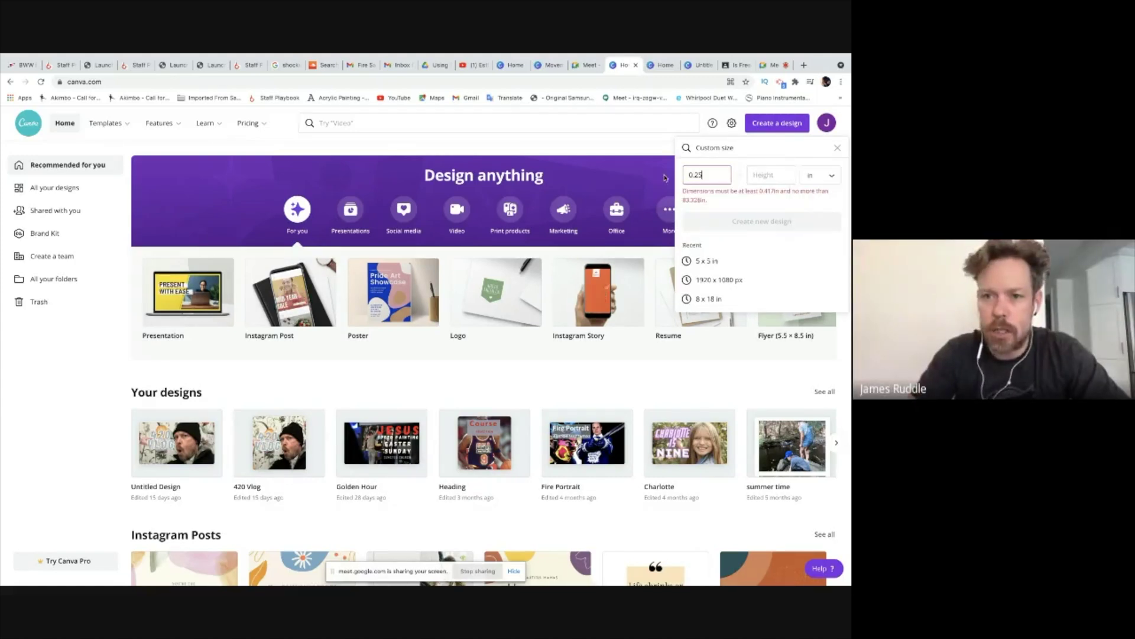
pyautogui.doubleClick(687, 175)
pyautogui.write('14')
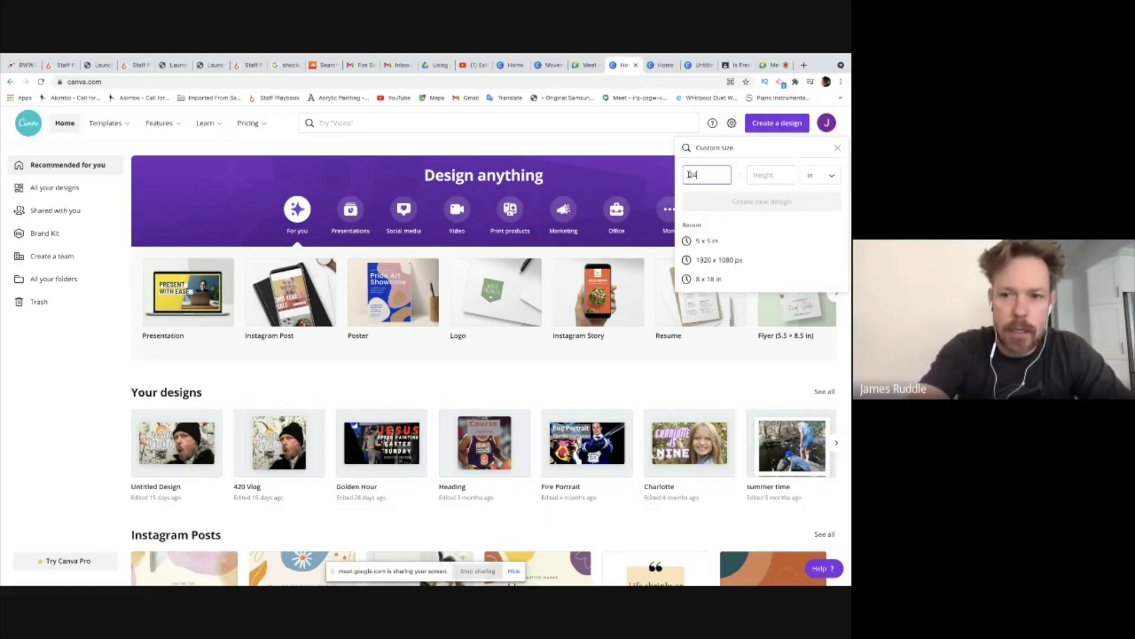
pyautogui.click(758, 175)
pyautogui.write('18')
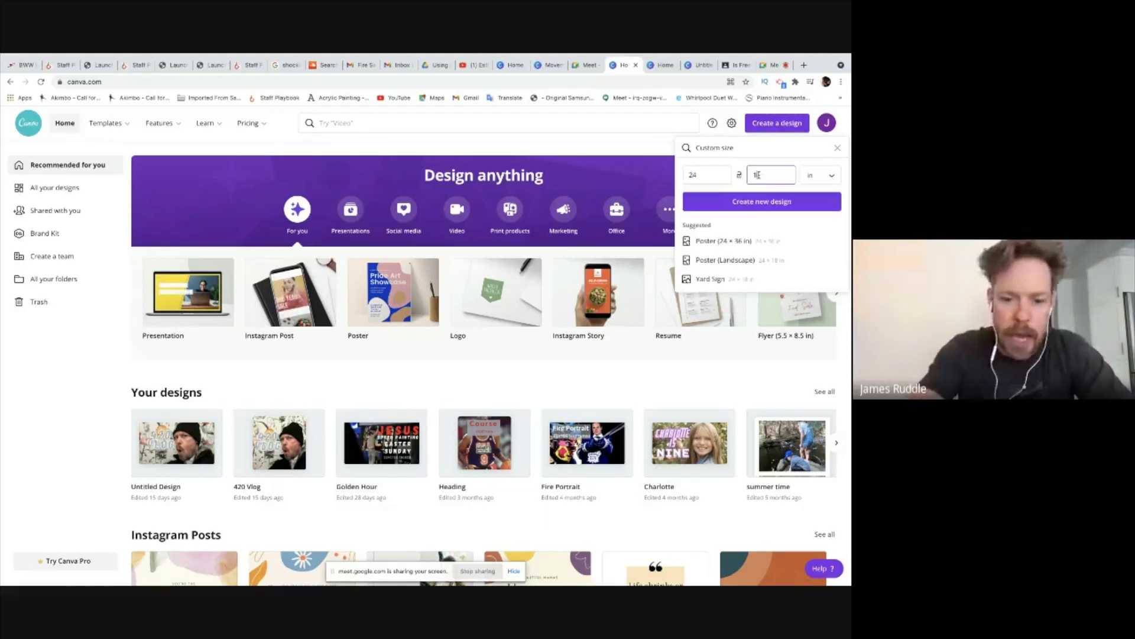
pyautogui.click(769, 201)
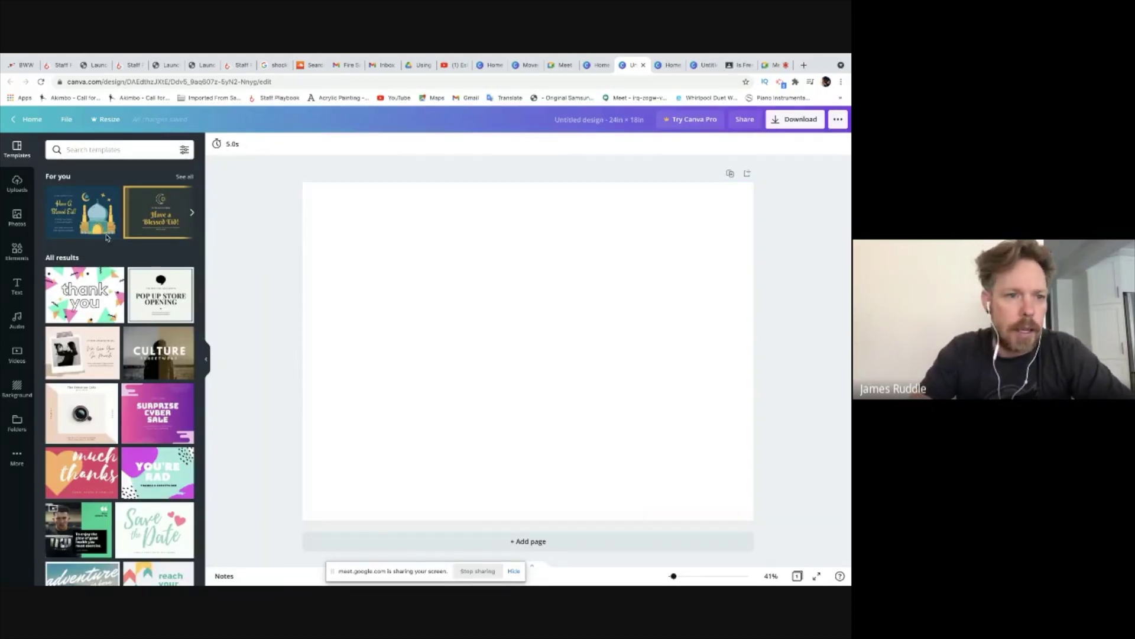
# Upload DSC_6491.jpeg from this computer into the Uploads panel.
pyautogui.click(17, 183)
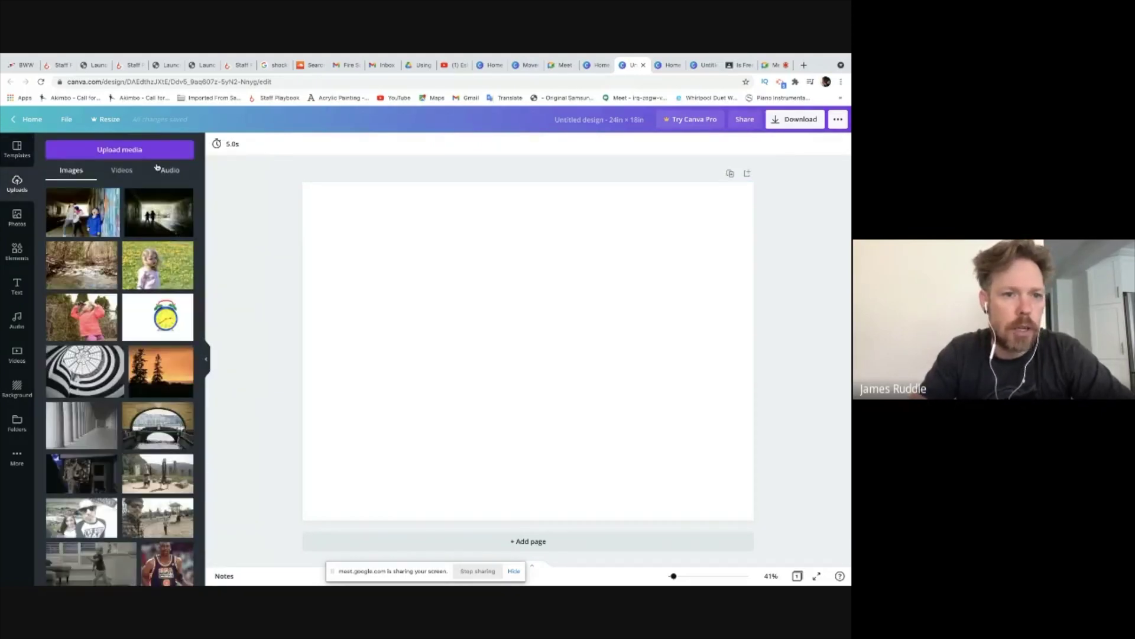
pyautogui.click(136, 151)
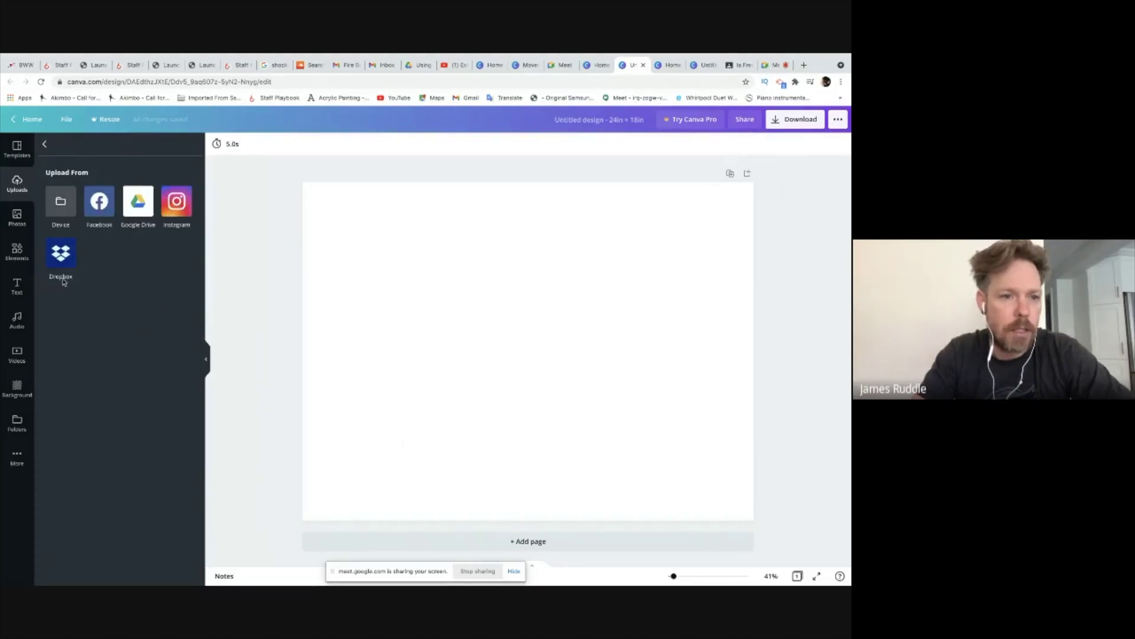
pyautogui.click(62, 203)
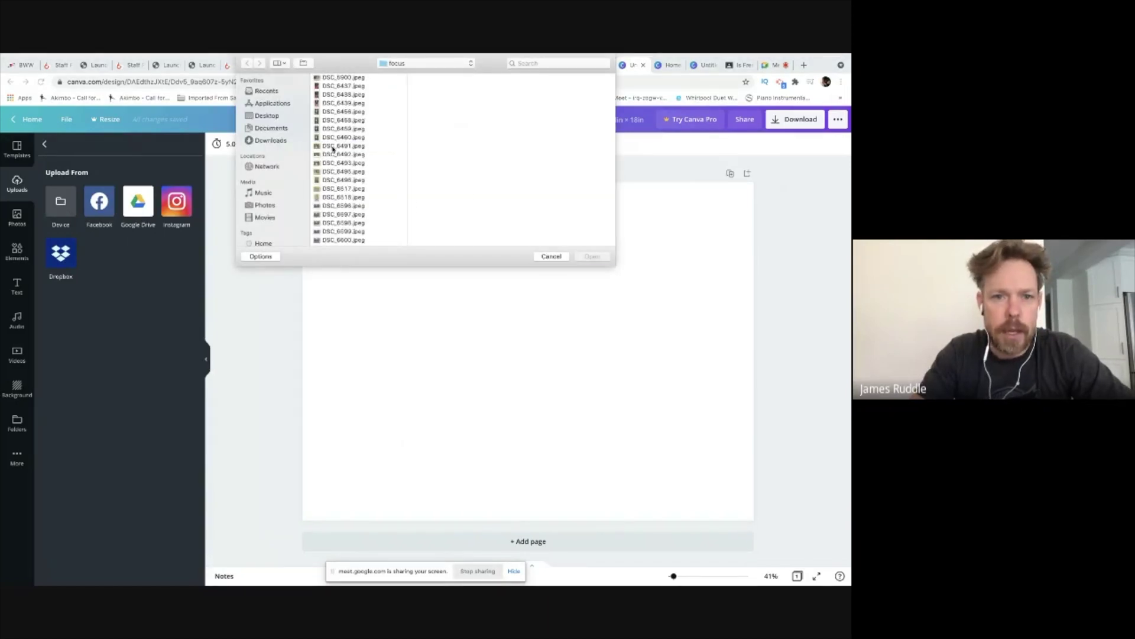
pyautogui.click(332, 147)
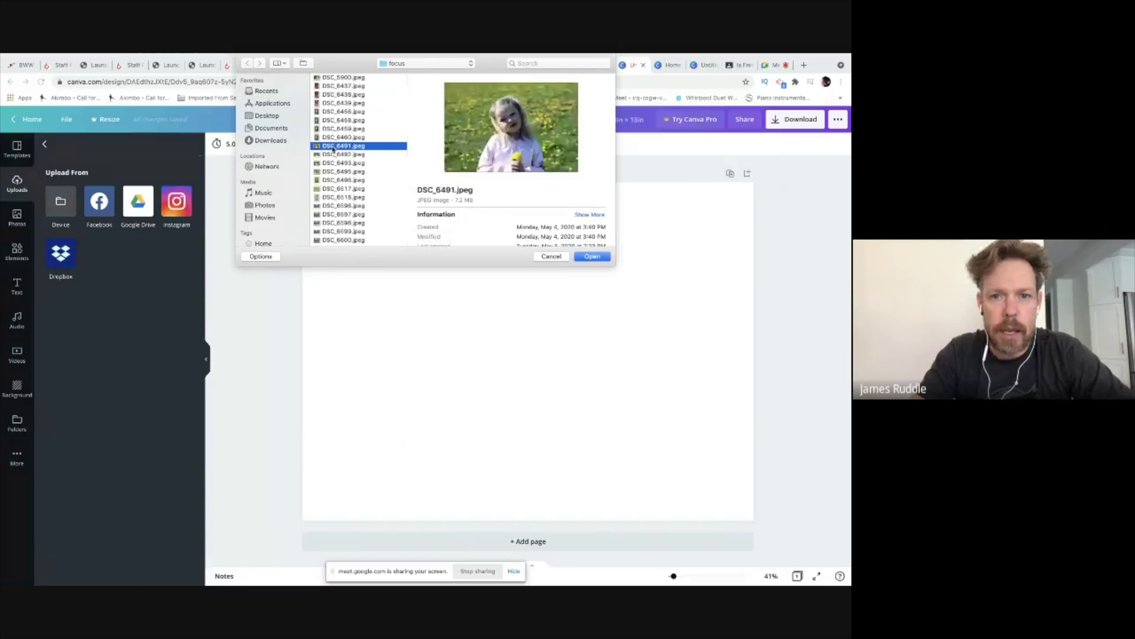
pyautogui.click(593, 256)
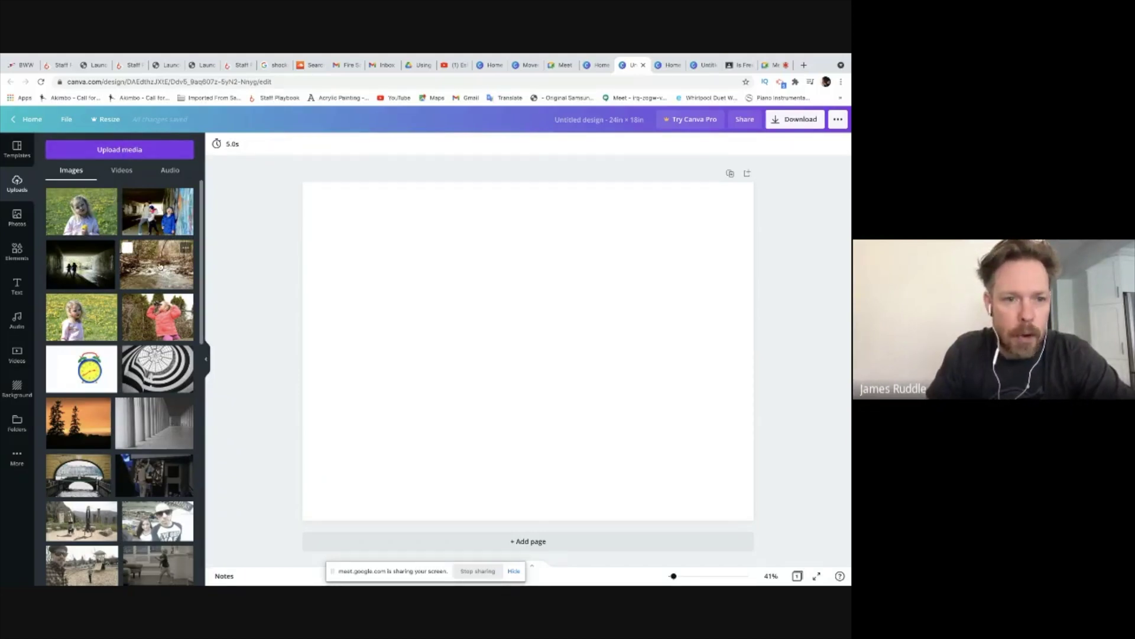
# Place the stream photo on the page and resize it to about 8 × 6 in.
pyautogui.moveTo(160, 267); pyautogui.dragTo(362, 278)
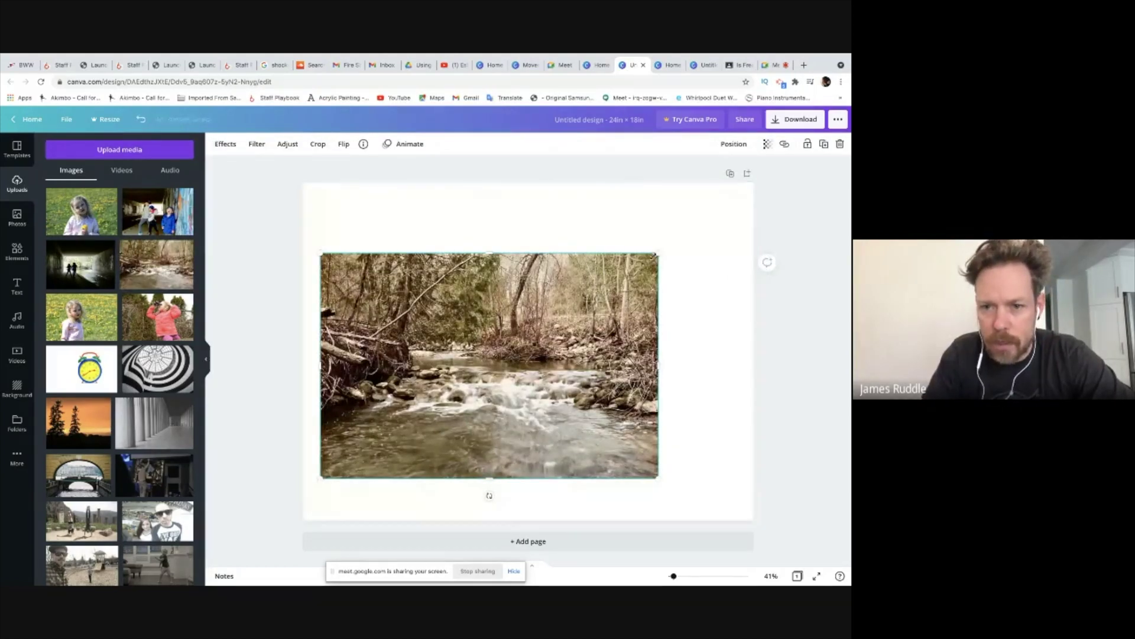
pyautogui.moveTo(654, 255); pyautogui.dragTo(473, 345)
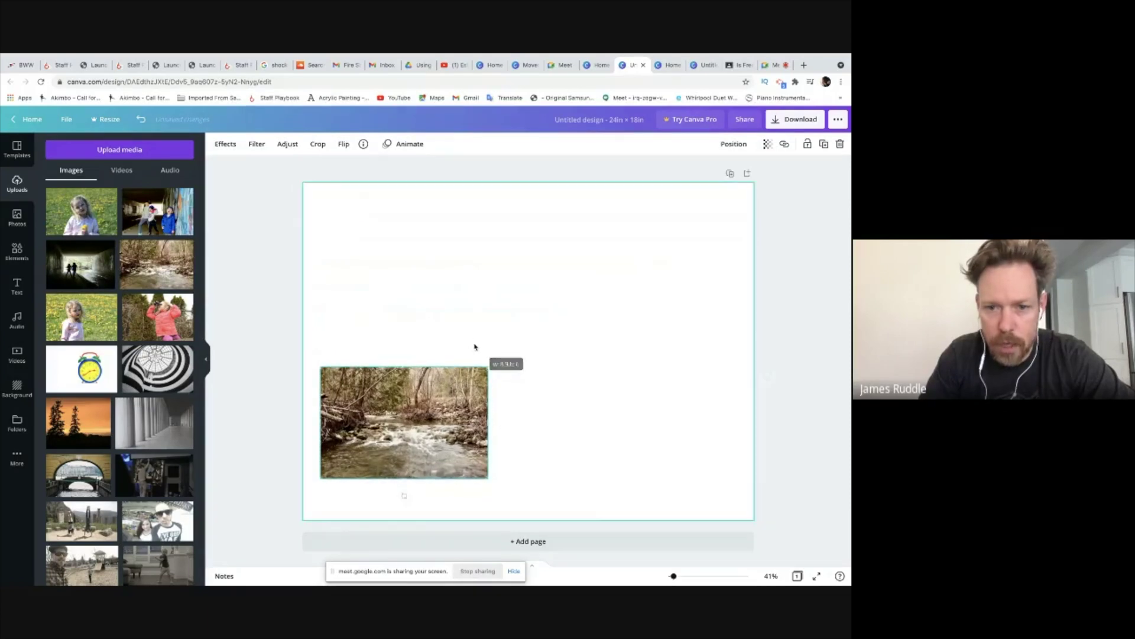
pyautogui.moveTo(405, 369); pyautogui.dragTo(405, 366)
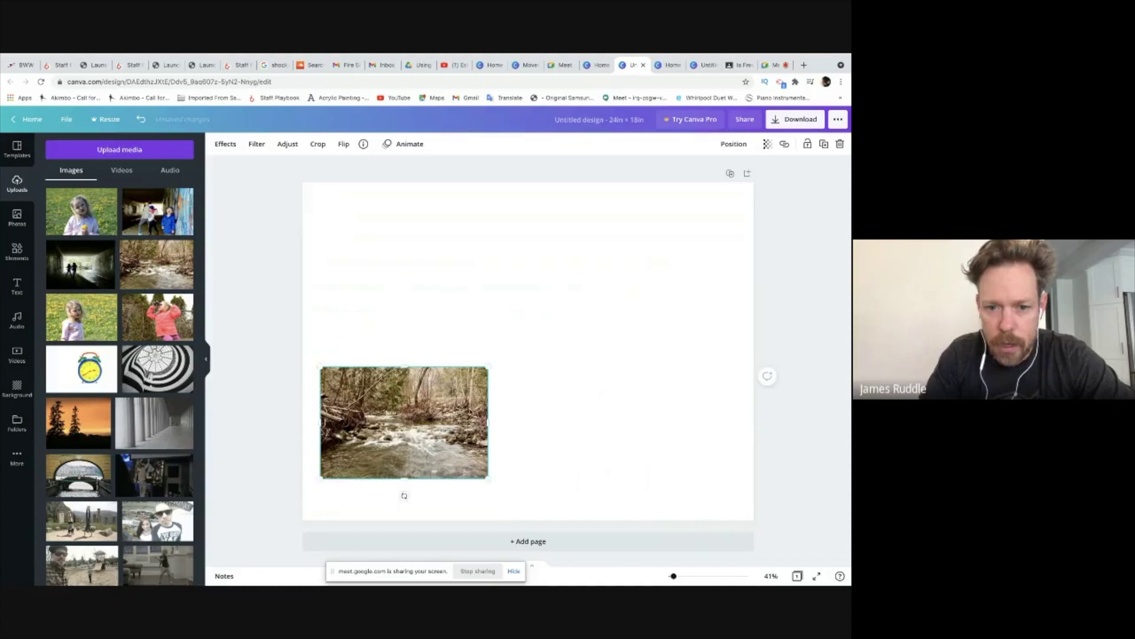
pyautogui.moveTo(487, 422); pyautogui.dragTo(415, 448)
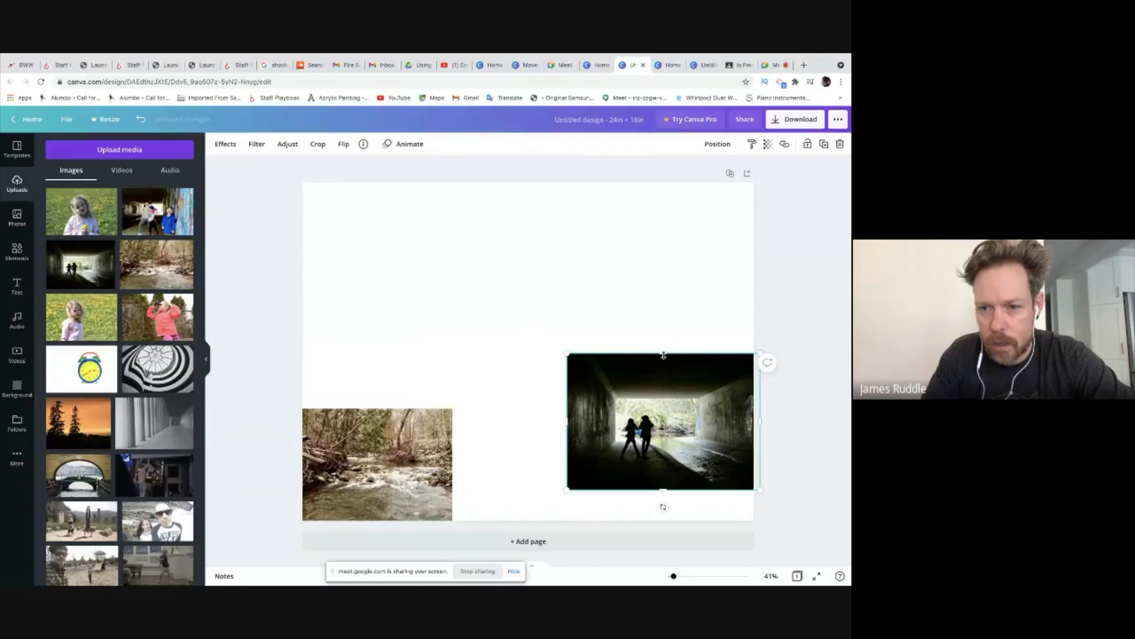
# Crop the tunnel photo to about 8.8 × 6 in and move it into the bottom-right corner.
pyautogui.moveTo(663, 355); pyautogui.dragTo(662, 379)
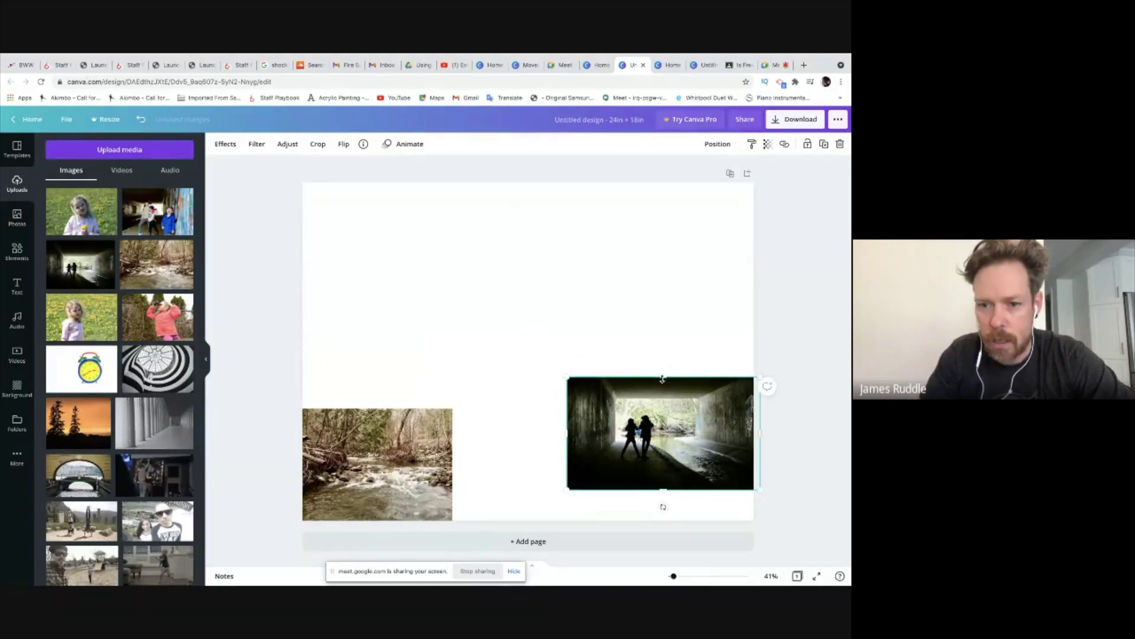
pyautogui.moveTo(569, 435); pyautogui.dragTo(610, 434)
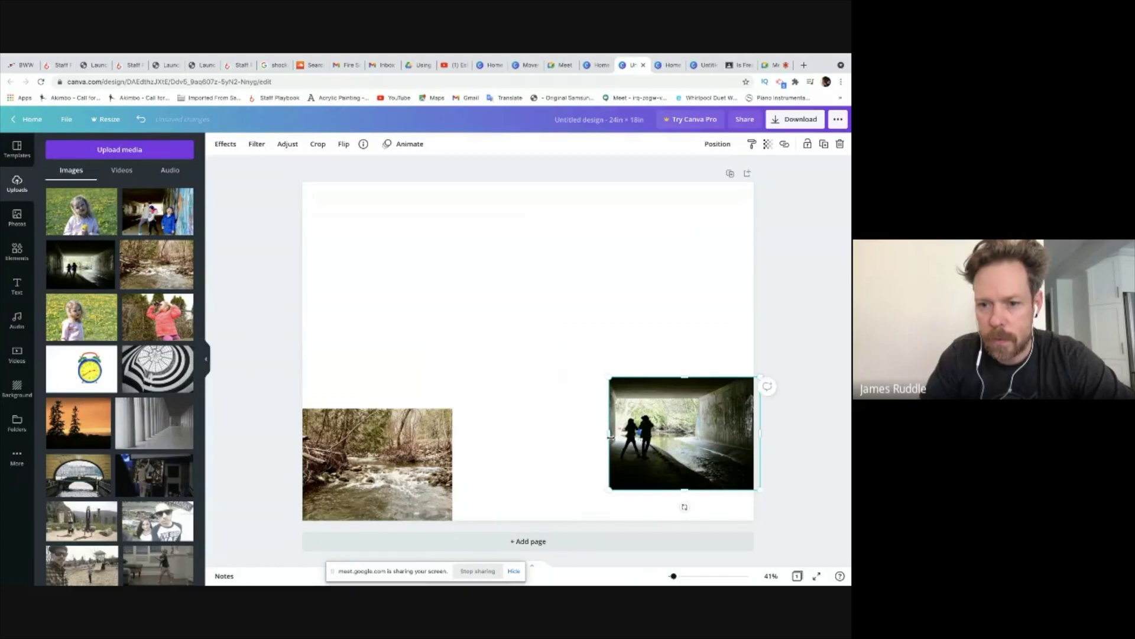
pyautogui.doubleClick(664, 438)
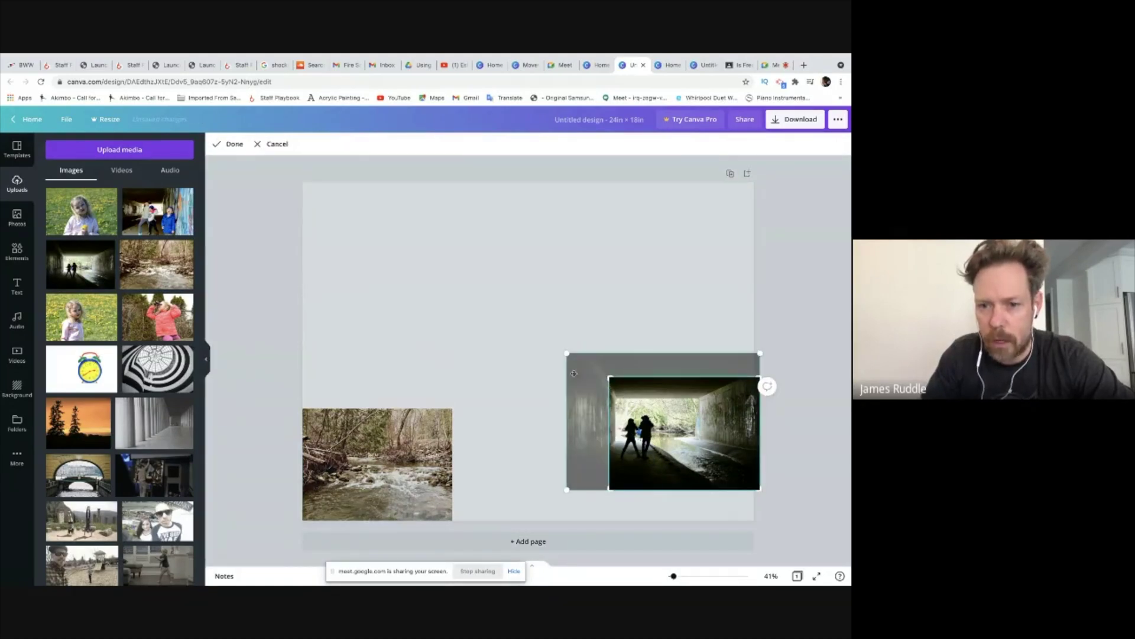
pyautogui.moveTo(564, 352); pyautogui.dragTo(603, 379)
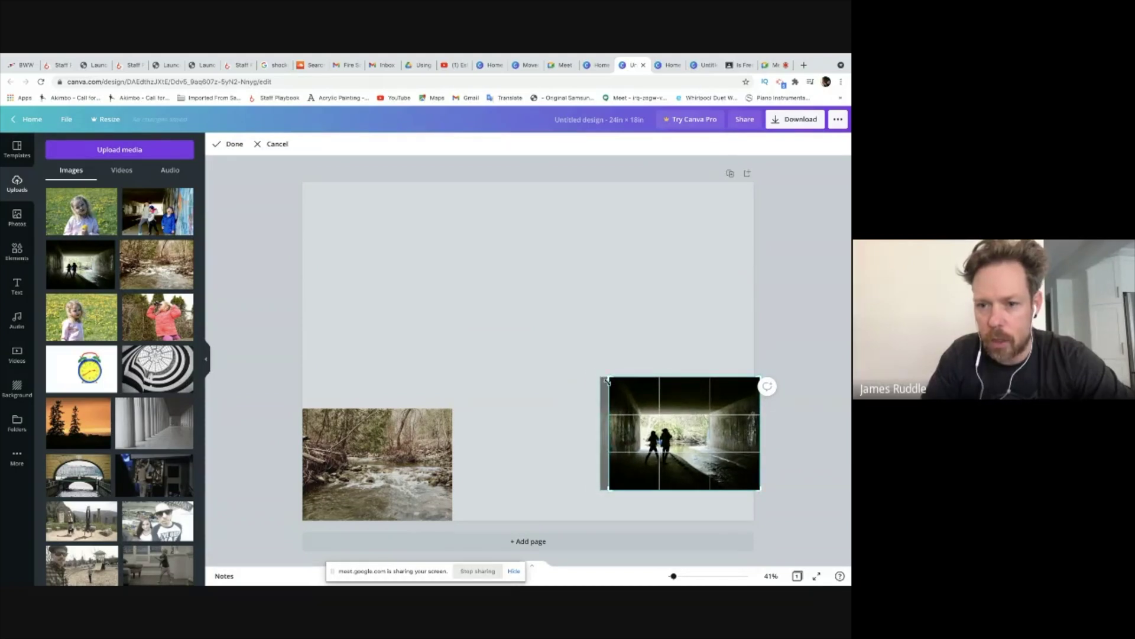
pyautogui.moveTo(630, 398); pyautogui.dragTo(640, 398)
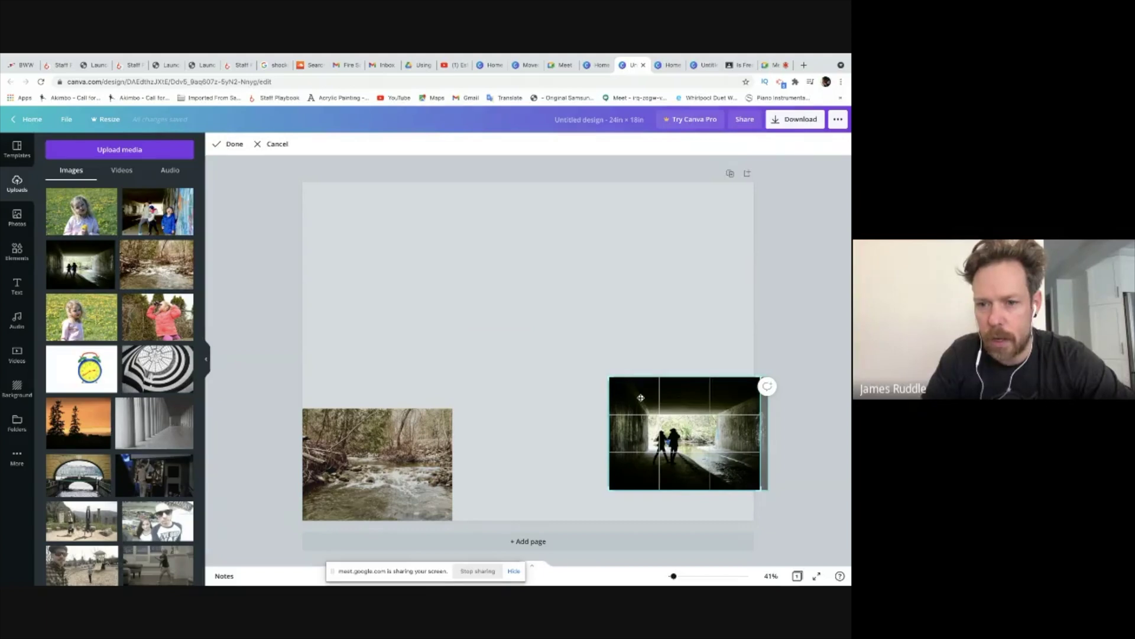
pyautogui.click(646, 359)
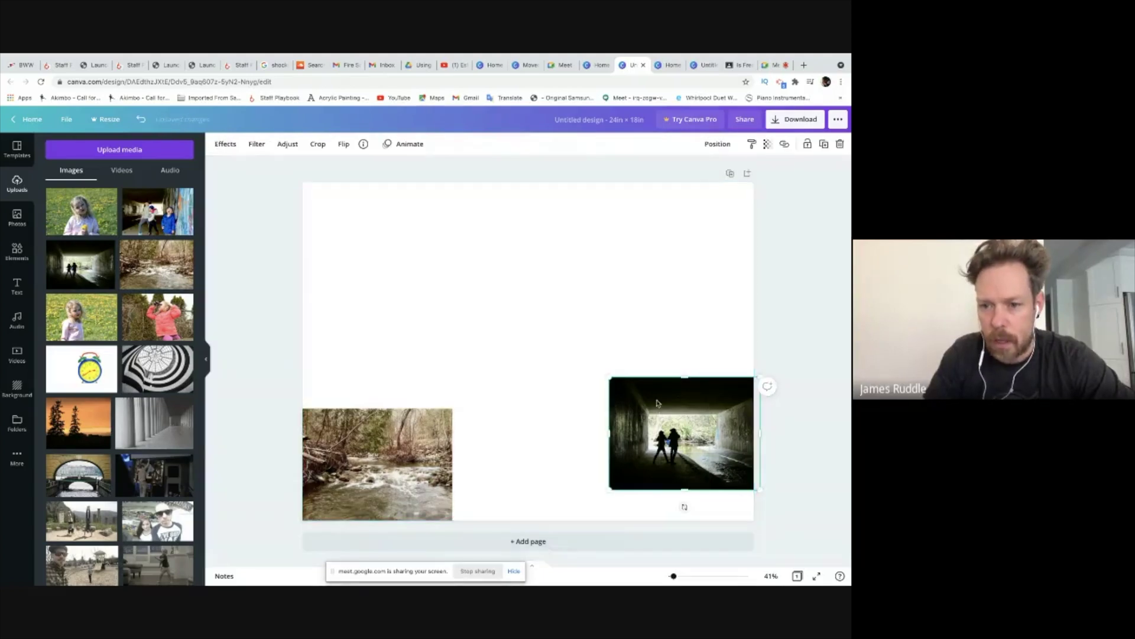
pyautogui.moveTo(658, 400); pyautogui.dragTo(650, 435)
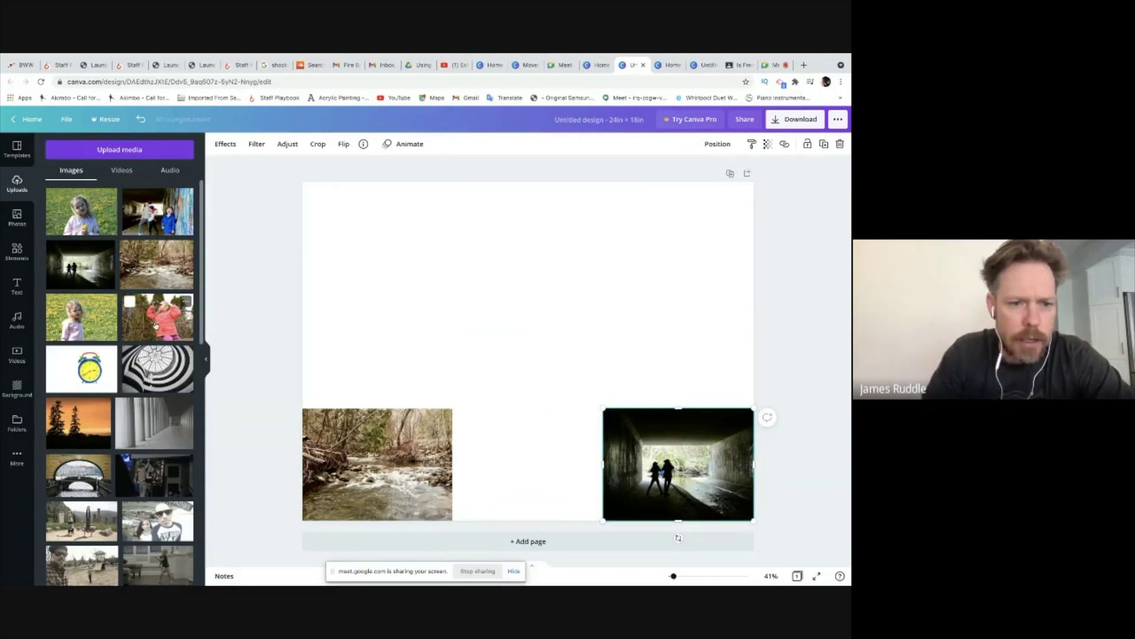
# Add the girl-in-dandelions photo and fit it into the bottom-middle cell between the creek and tunnel photos.
pyautogui.click(90, 216)
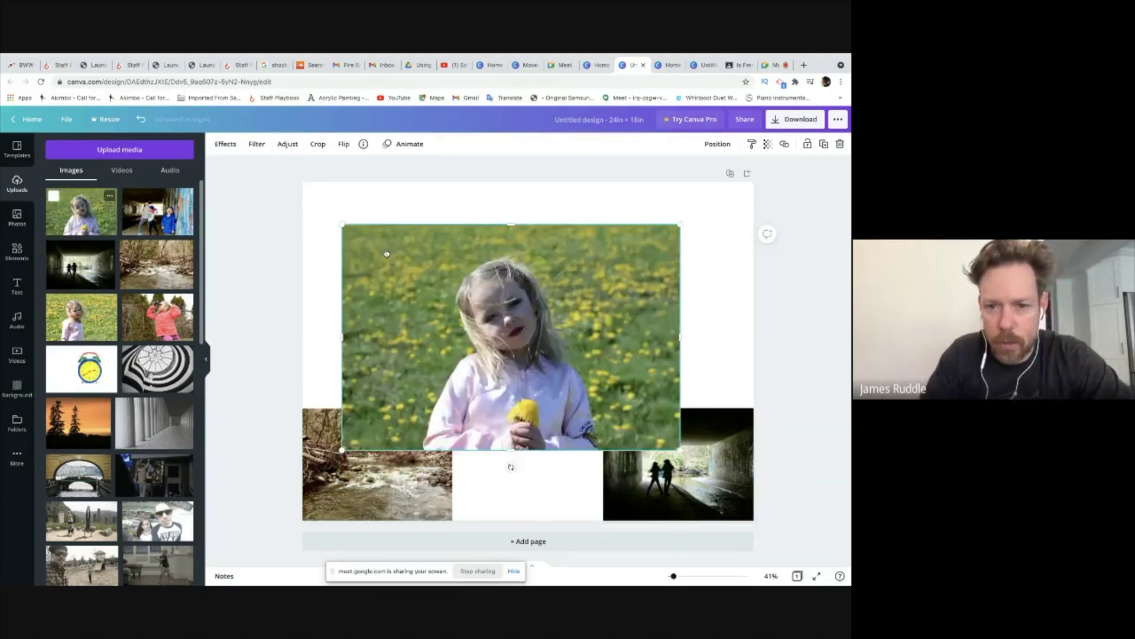
pyautogui.moveTo(342, 225); pyautogui.dragTo(532, 344)
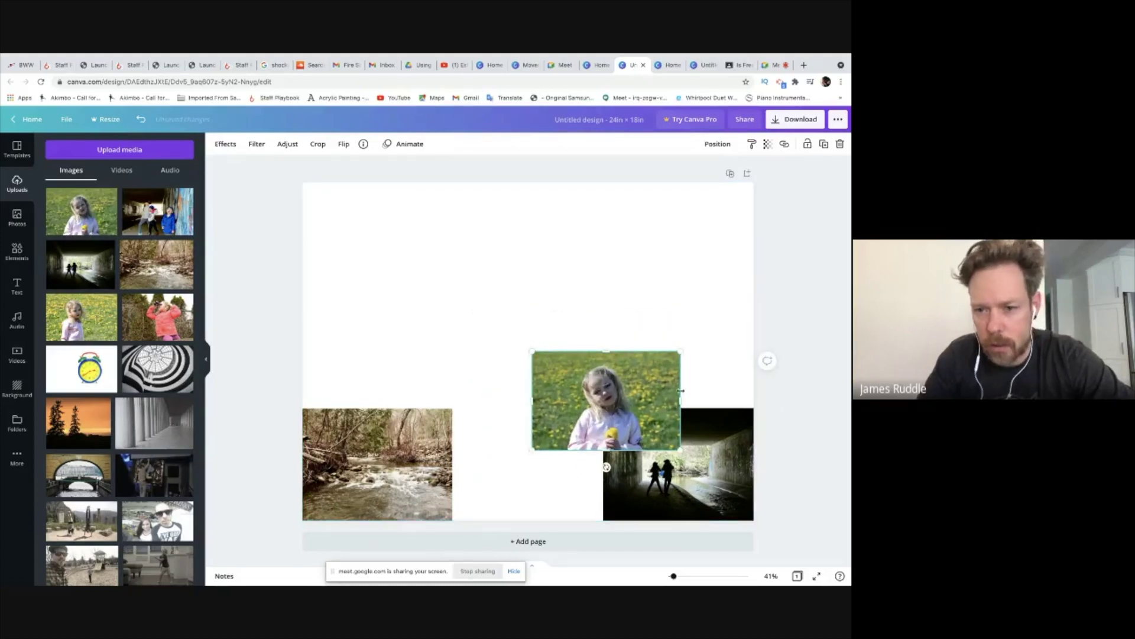
pyautogui.moveTo(678, 402); pyautogui.dragTo(663, 402)
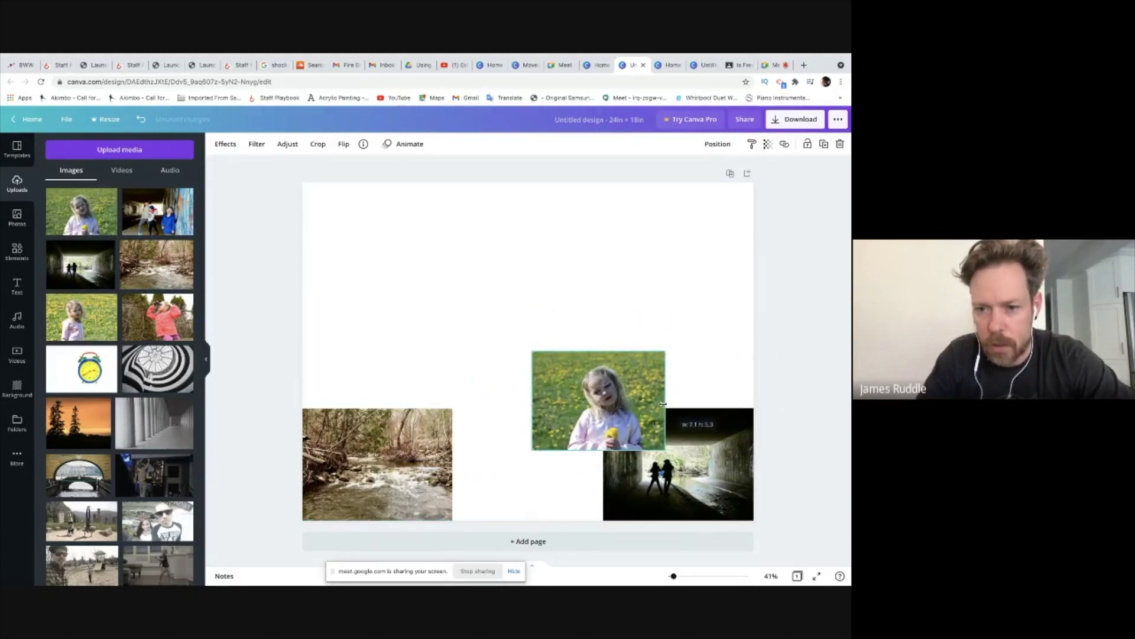
pyautogui.moveTo(582, 395); pyautogui.dragTo(520, 451)
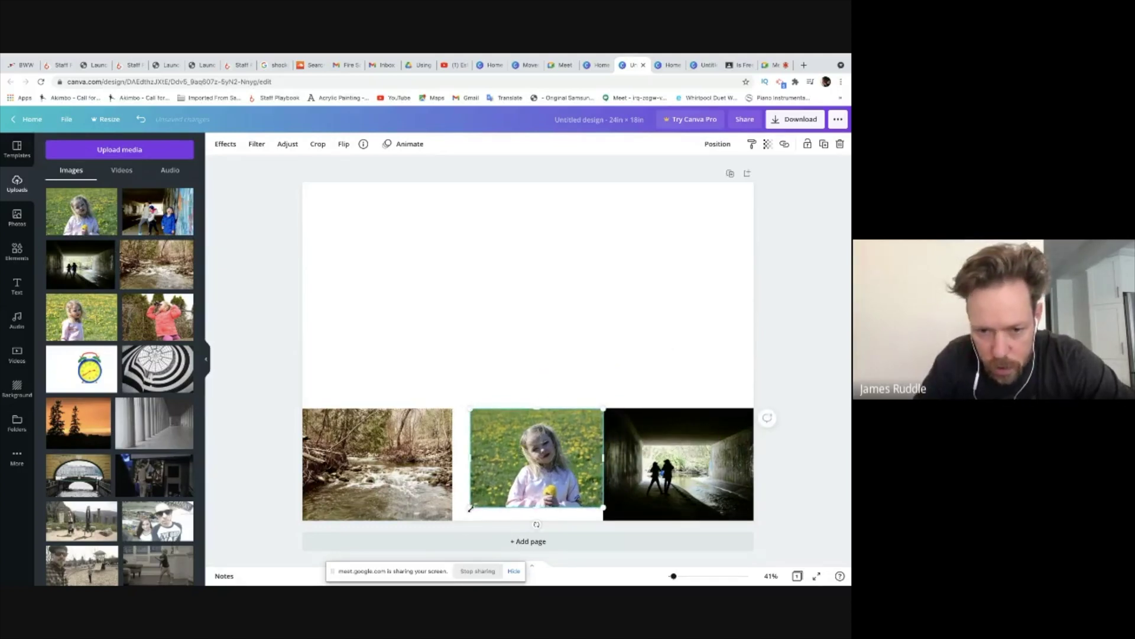
pyautogui.moveTo(470, 507); pyautogui.dragTo(454, 523)
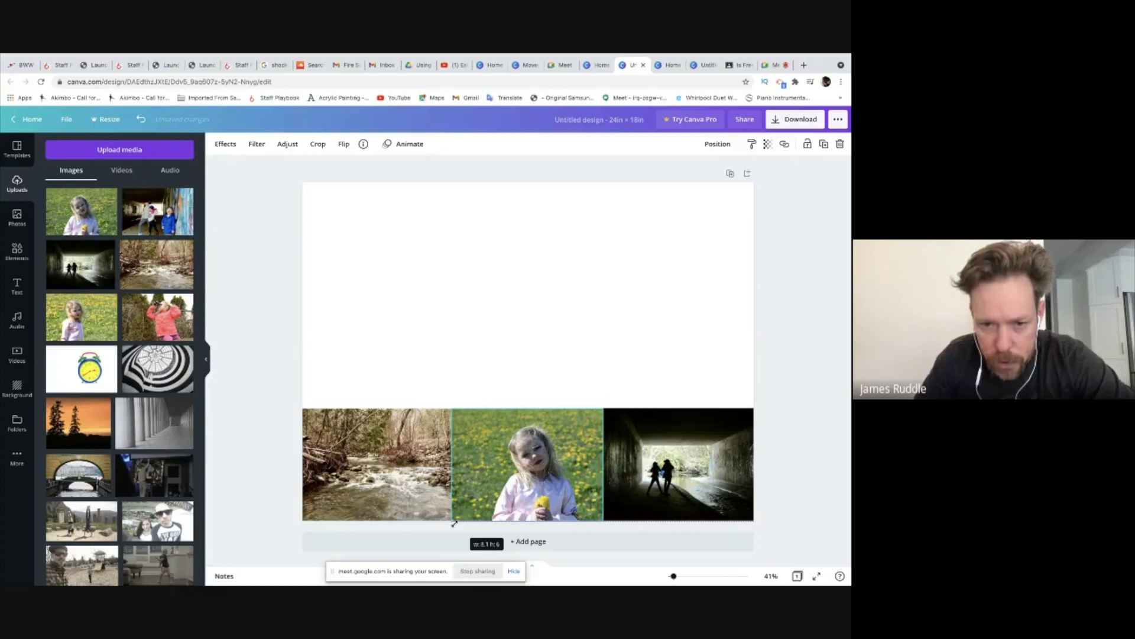
pyautogui.moveTo(454, 524); pyautogui.dragTo(455, 524)
pyautogui.click(456, 525)
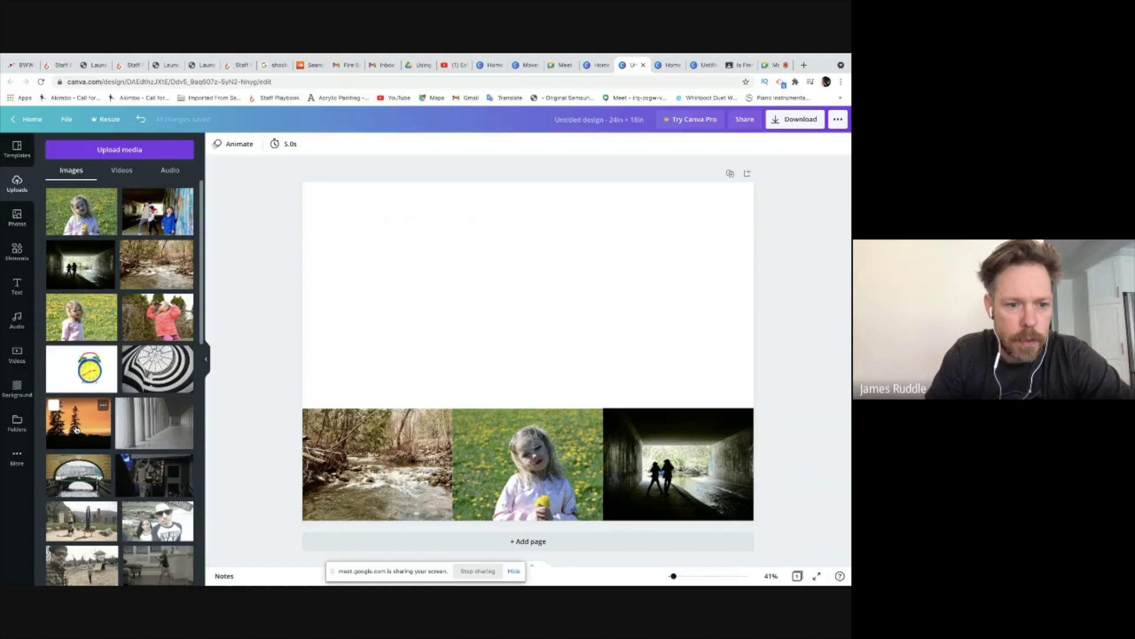
# Bring the sunset photo onto the page and size it to one cell directly above the creek photo.
pyautogui.moveTo(76, 430); pyautogui.dragTo(318, 274)
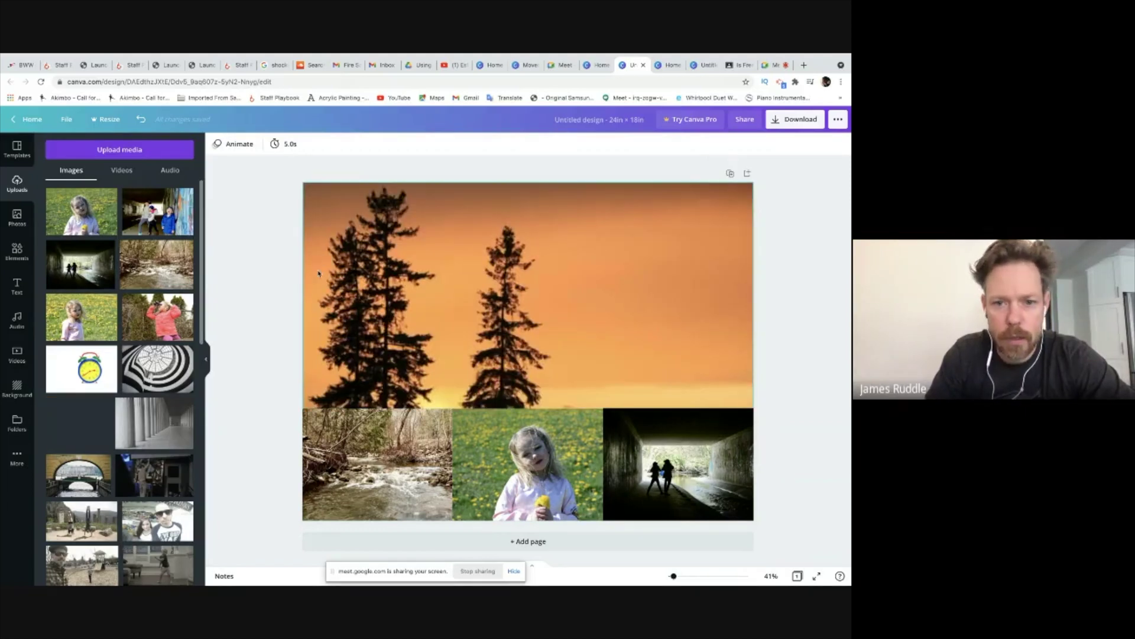
pyautogui.moveTo(312, 357); pyautogui.dragTo(473, 421)
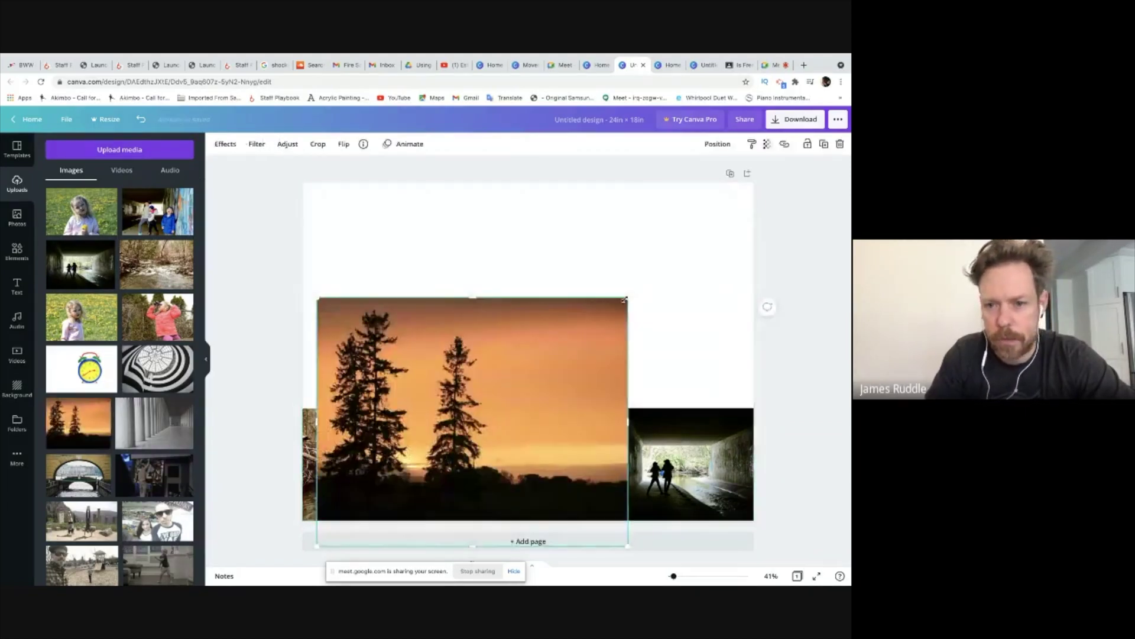
pyautogui.moveTo(627, 297); pyautogui.dragTo(459, 401)
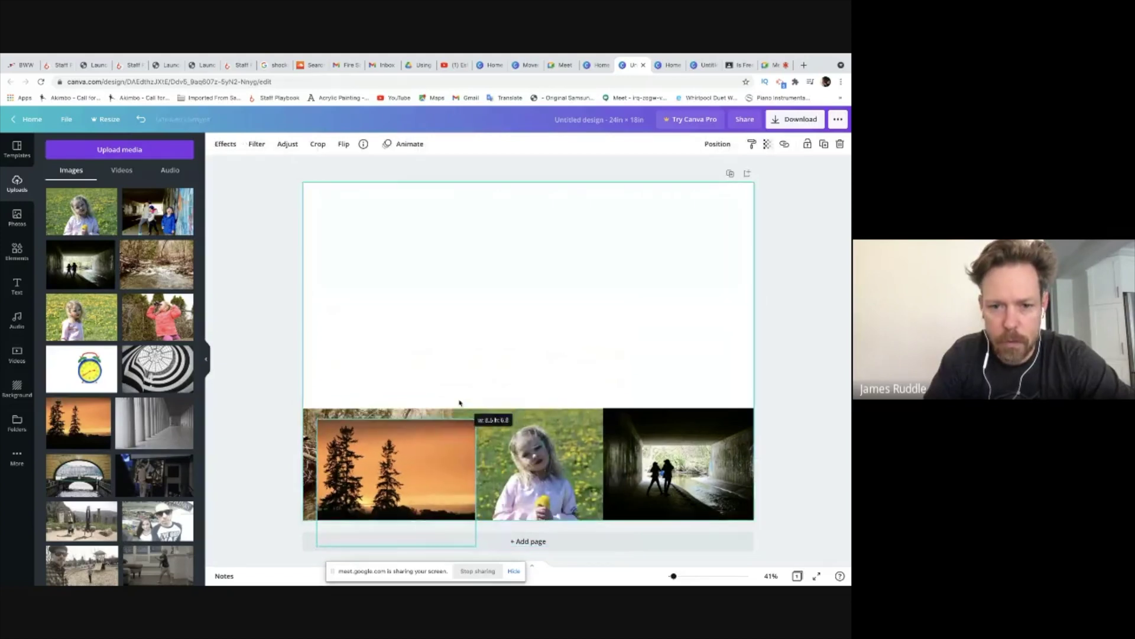
pyautogui.moveTo(410, 480); pyautogui.dragTo(396, 342)
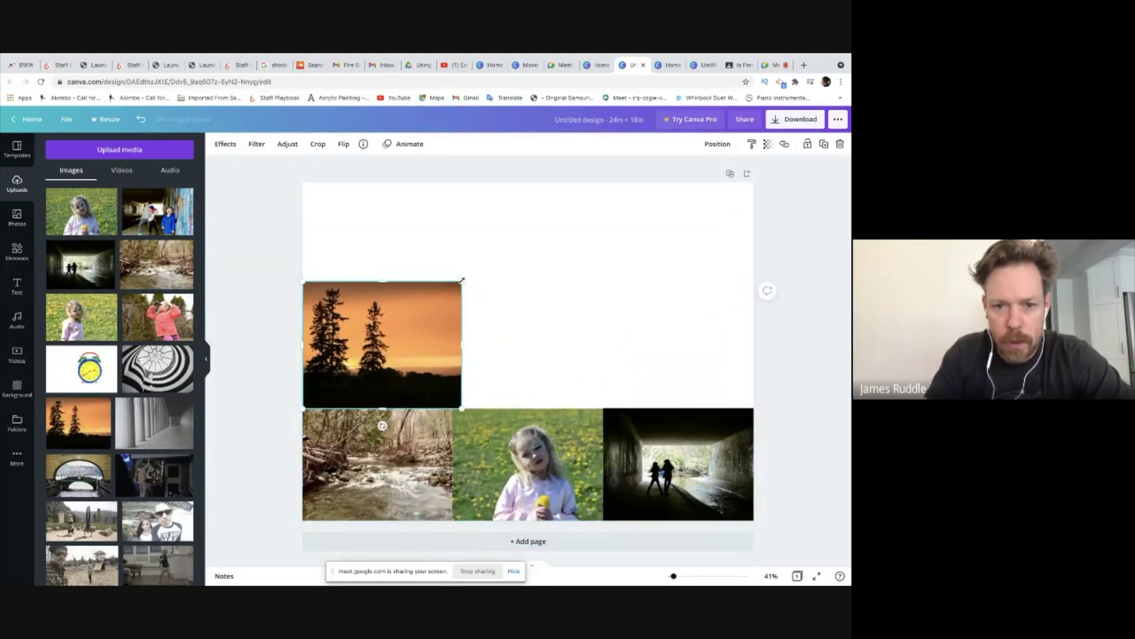
pyautogui.moveTo(462, 282); pyautogui.dragTo(452, 288)
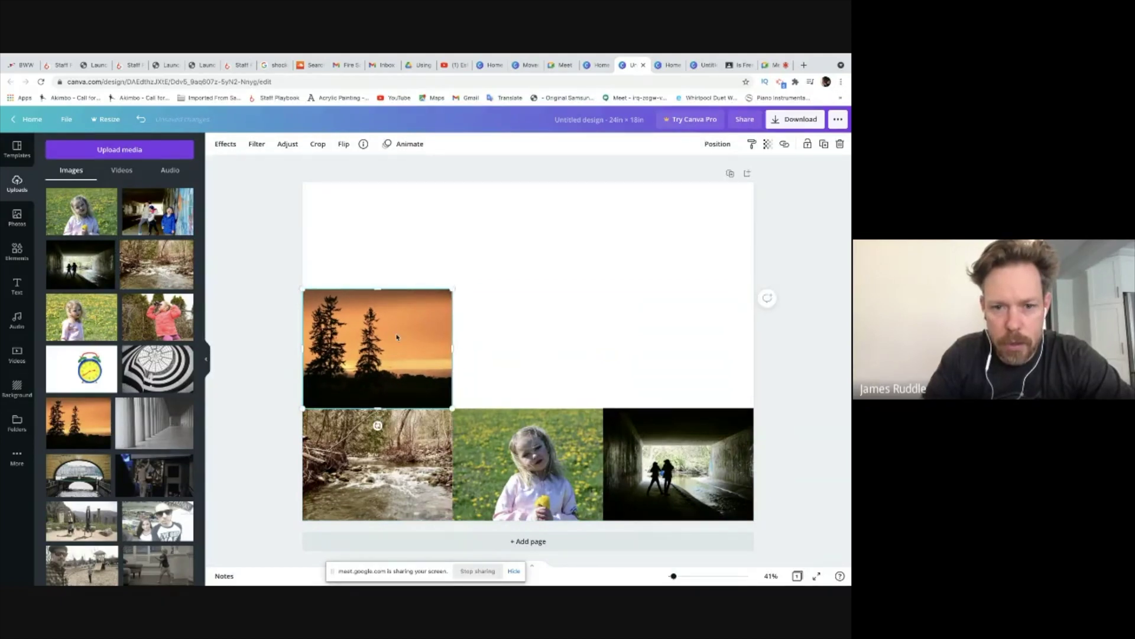
pyautogui.moveTo(396, 338)
pyautogui.mouseDown()
pyautogui.moveTo(410, 337)
pyautogui.moveTo(396, 337)
pyautogui.mouseUp()
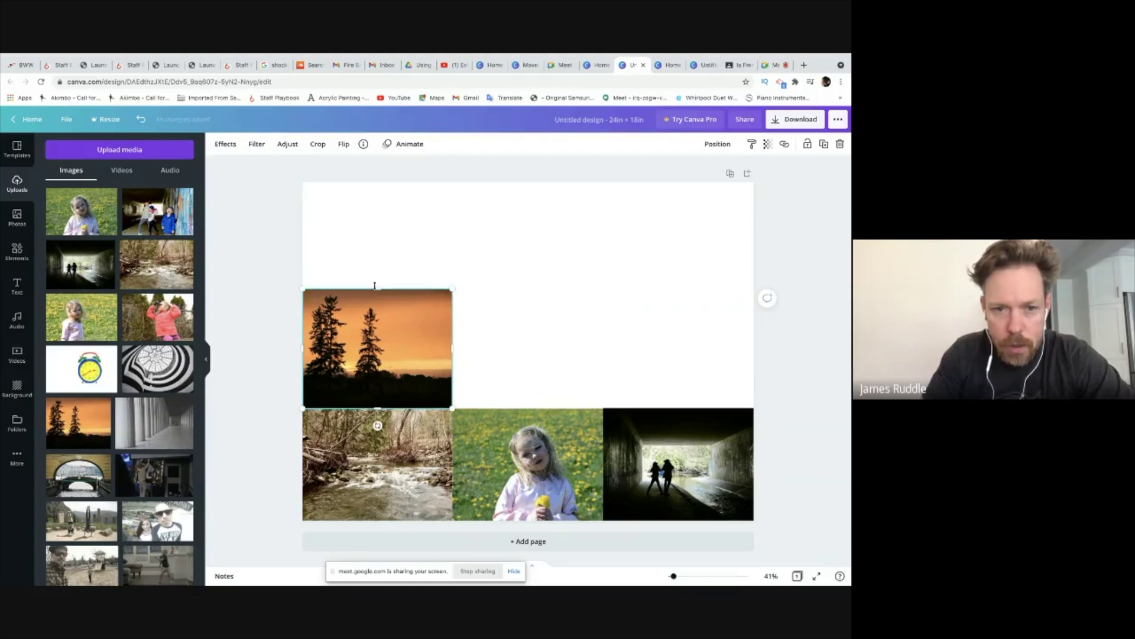
pyautogui.moveTo(375, 287); pyautogui.dragTo(373, 294)
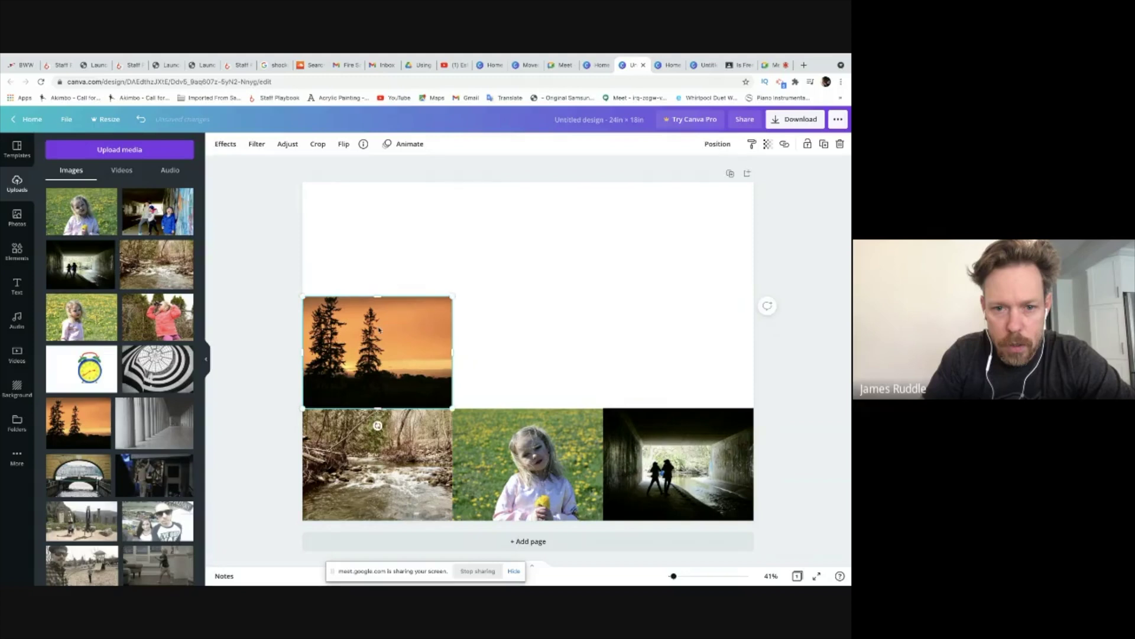
# Crop the sunset photo, repositioning the image within its frame.
pyautogui.doubleClick(357, 323)
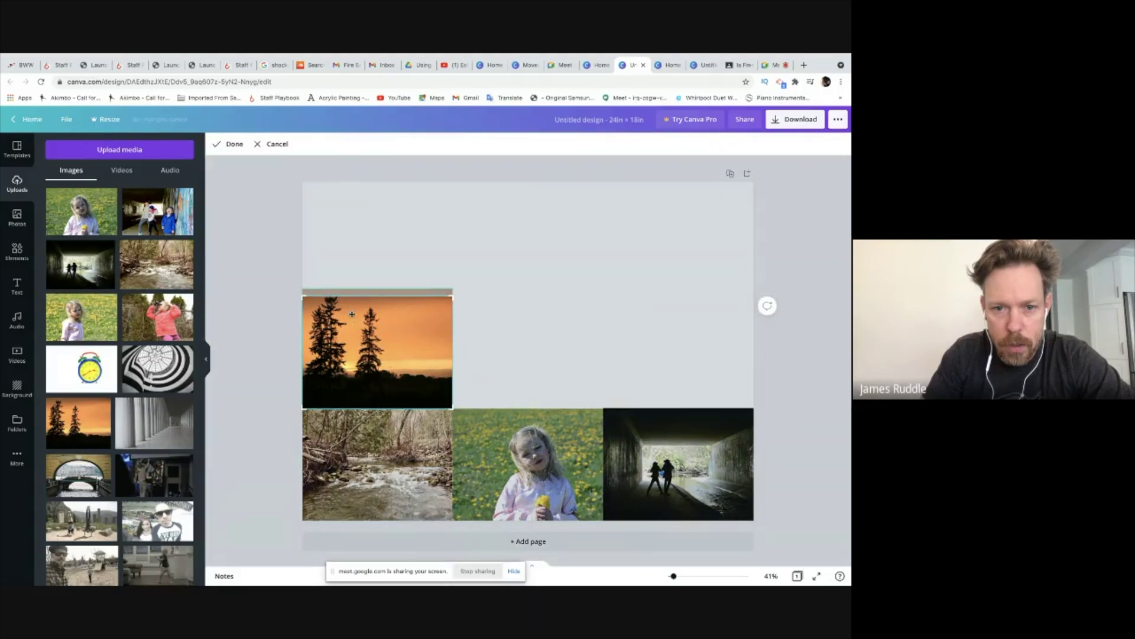
pyautogui.moveTo(352, 314); pyautogui.dragTo(352, 325)
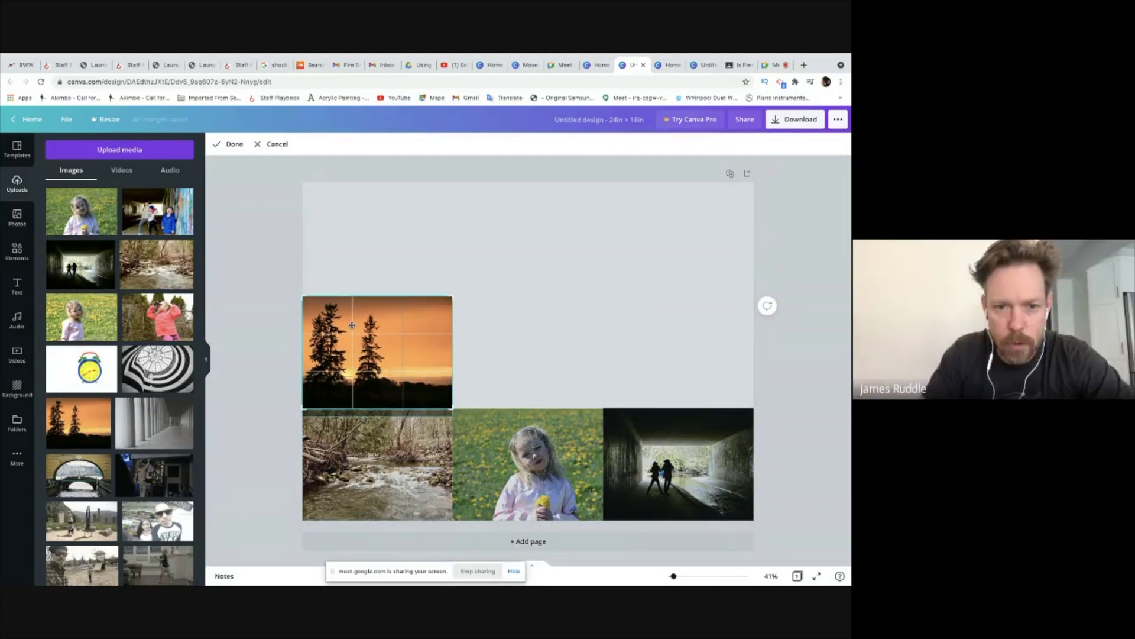
pyautogui.click(373, 254)
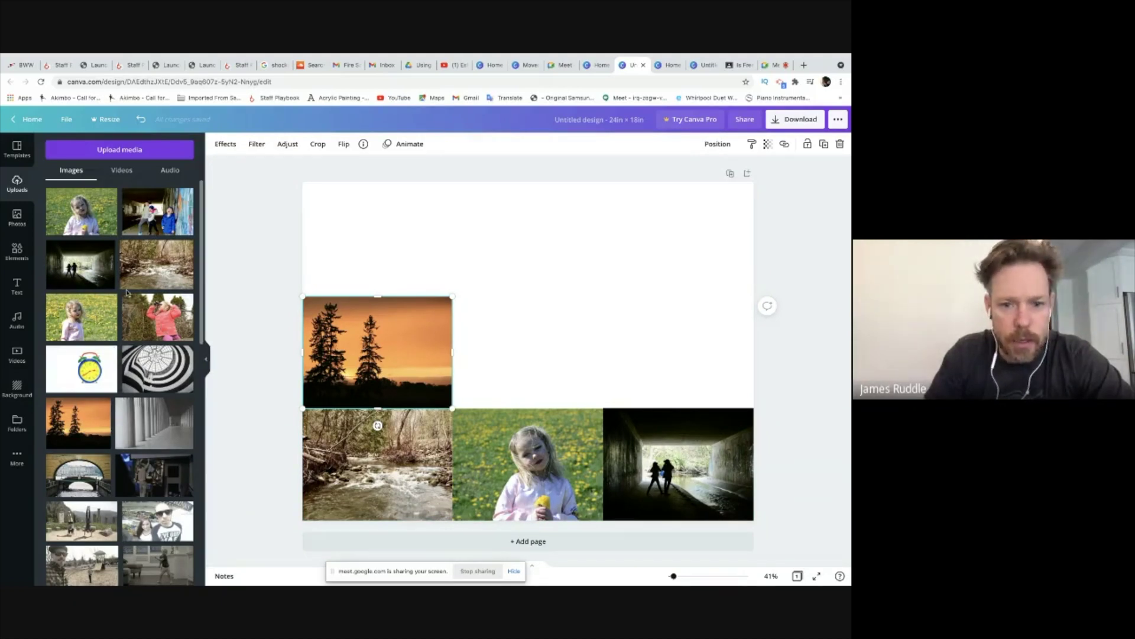
pyautogui.scroll(-3, 83, 361)
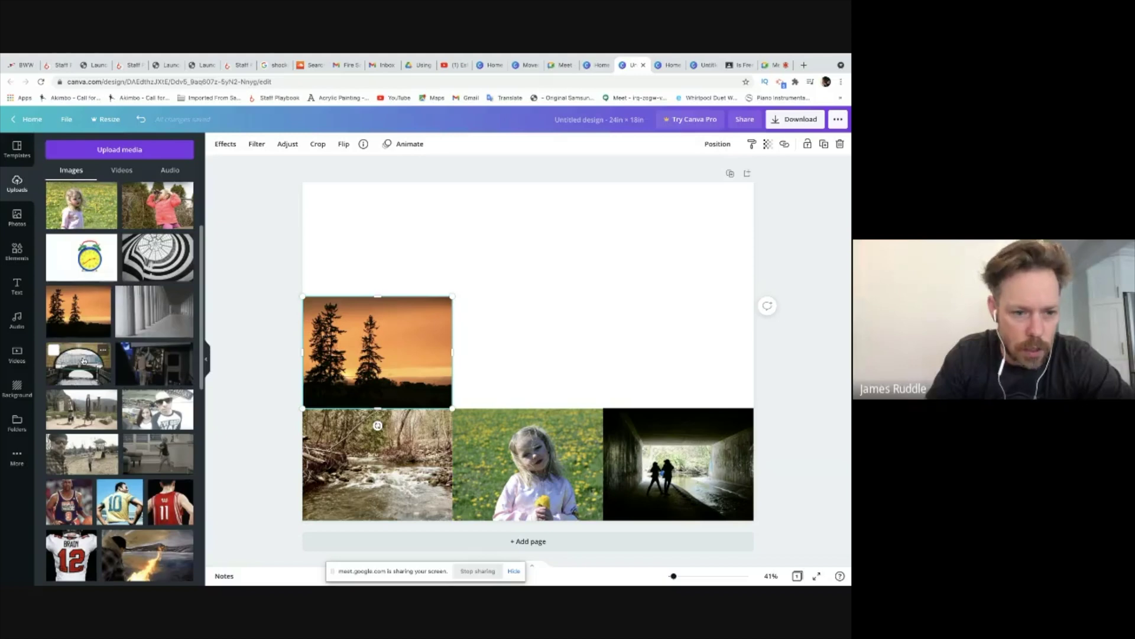
pyautogui.scroll(-6, 90, 384)
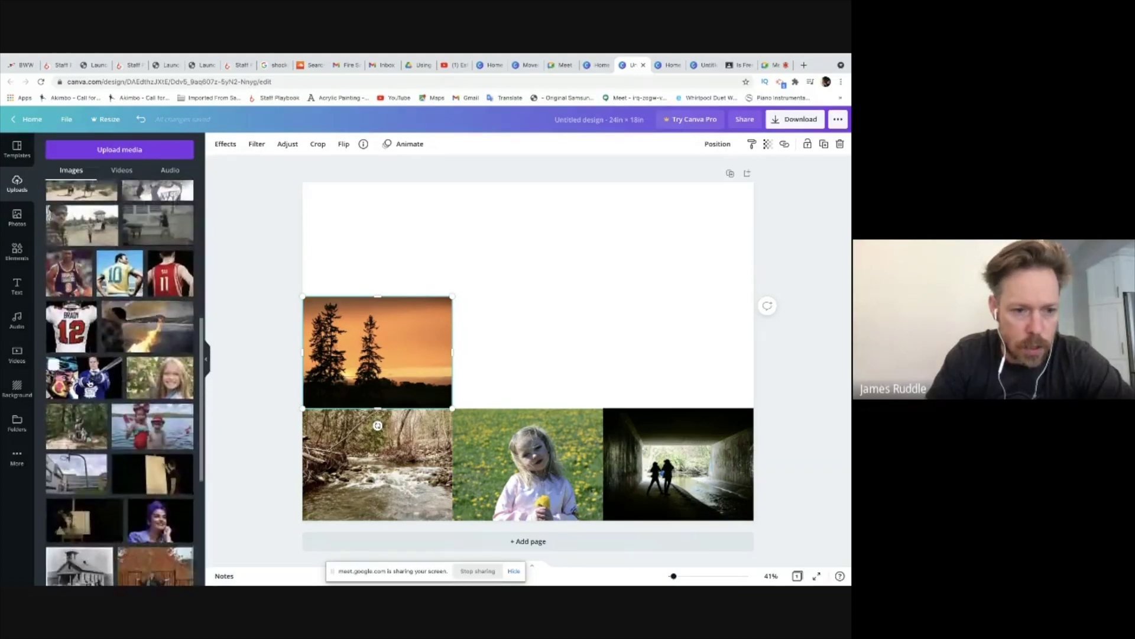
# Add the kids-by-the-stream photo, size it to one grid cell and crop it.
pyautogui.scroll(-4, 89, 383)
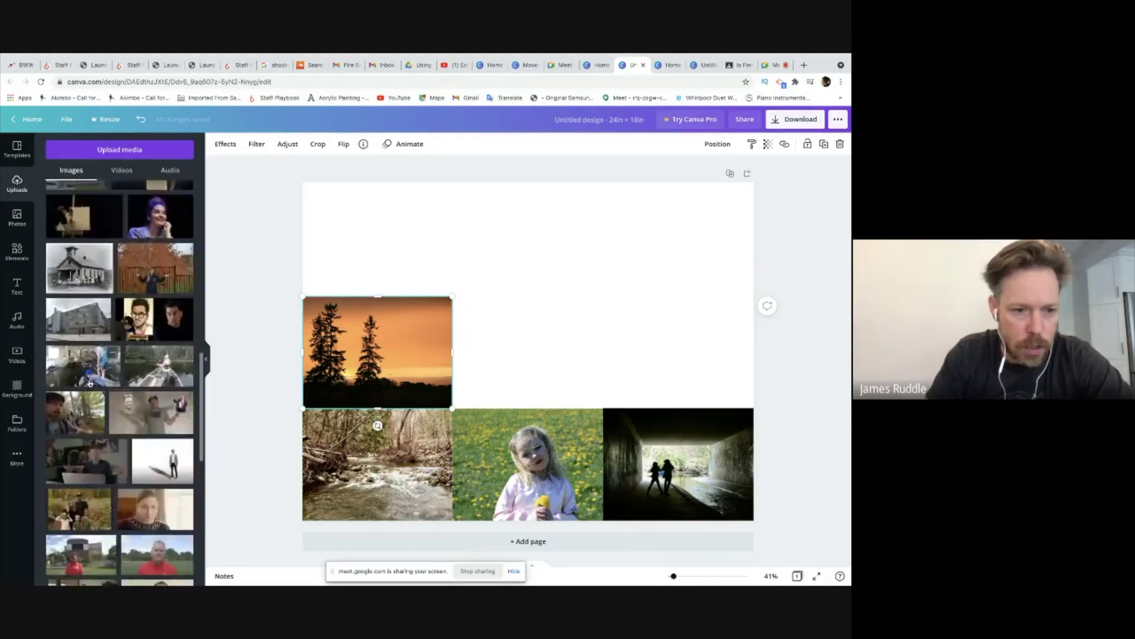
pyautogui.scroll(-1, 90, 383)
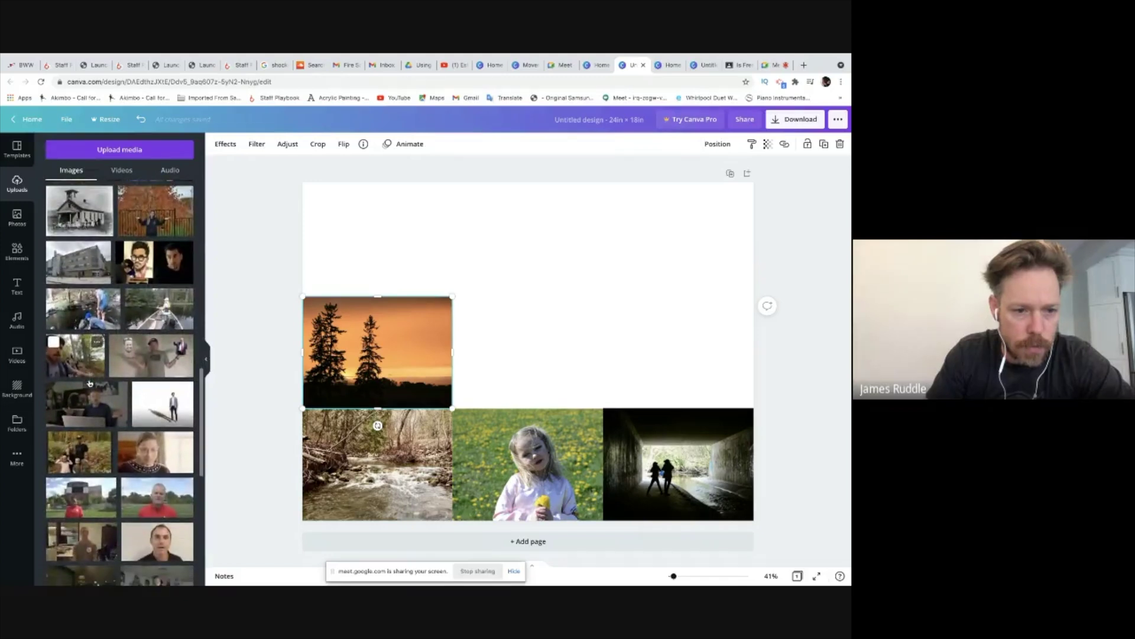
pyautogui.click(77, 310)
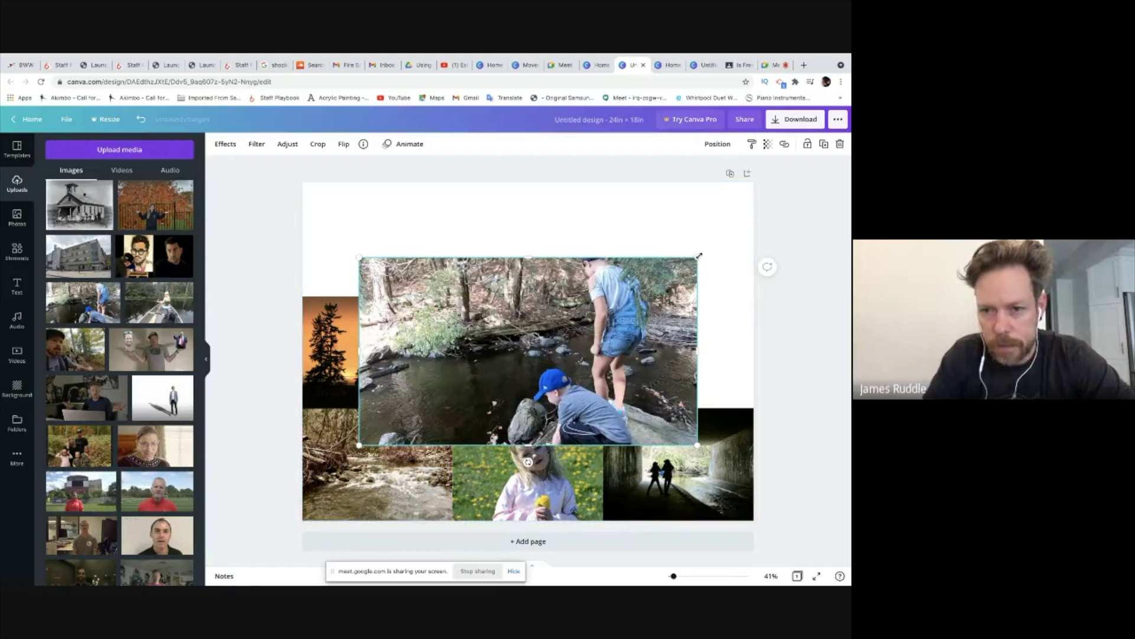
pyautogui.moveTo(699, 255); pyautogui.dragTo(534, 339)
pyautogui.moveTo(478, 391); pyautogui.dragTo(721, 354)
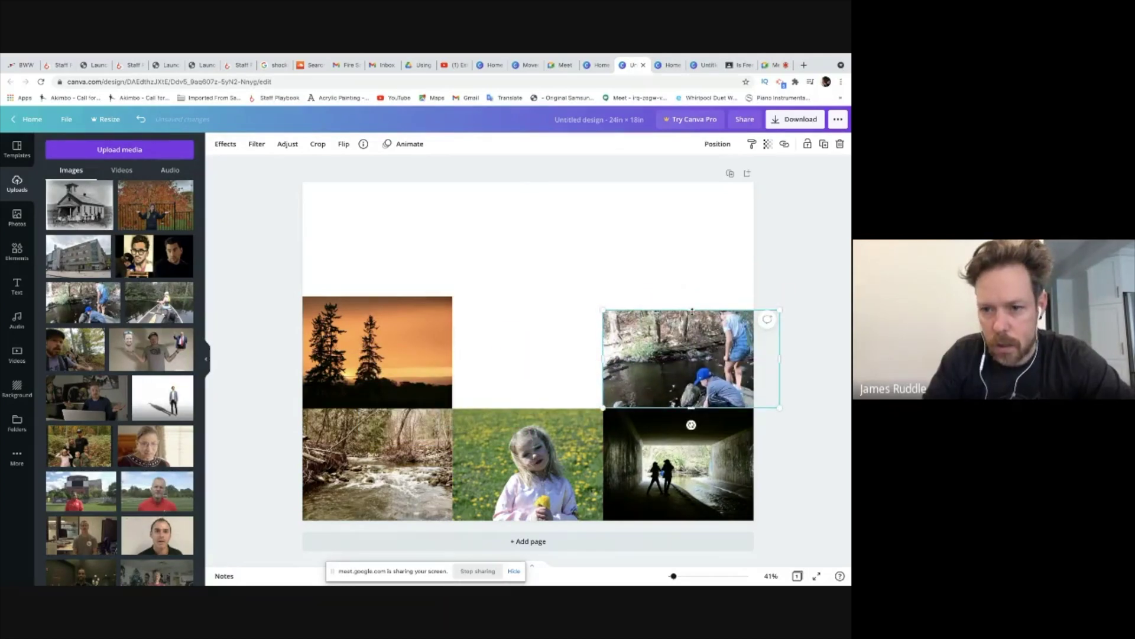
pyautogui.moveTo(692, 310); pyautogui.dragTo(690, 301)
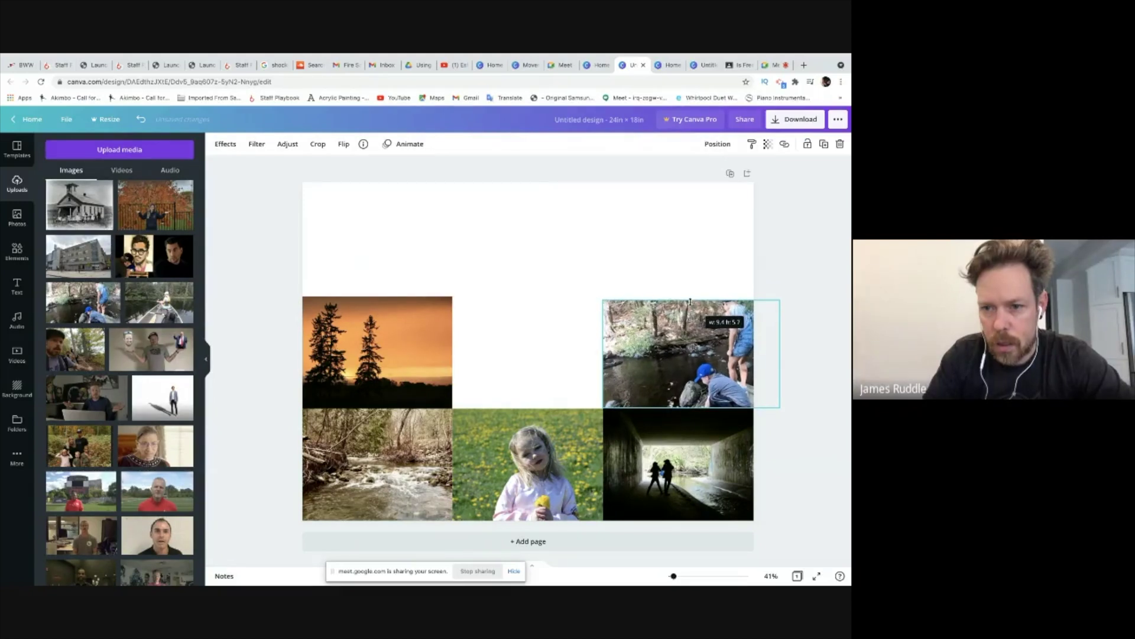
pyautogui.moveTo(690, 301); pyautogui.dragTo(690, 293)
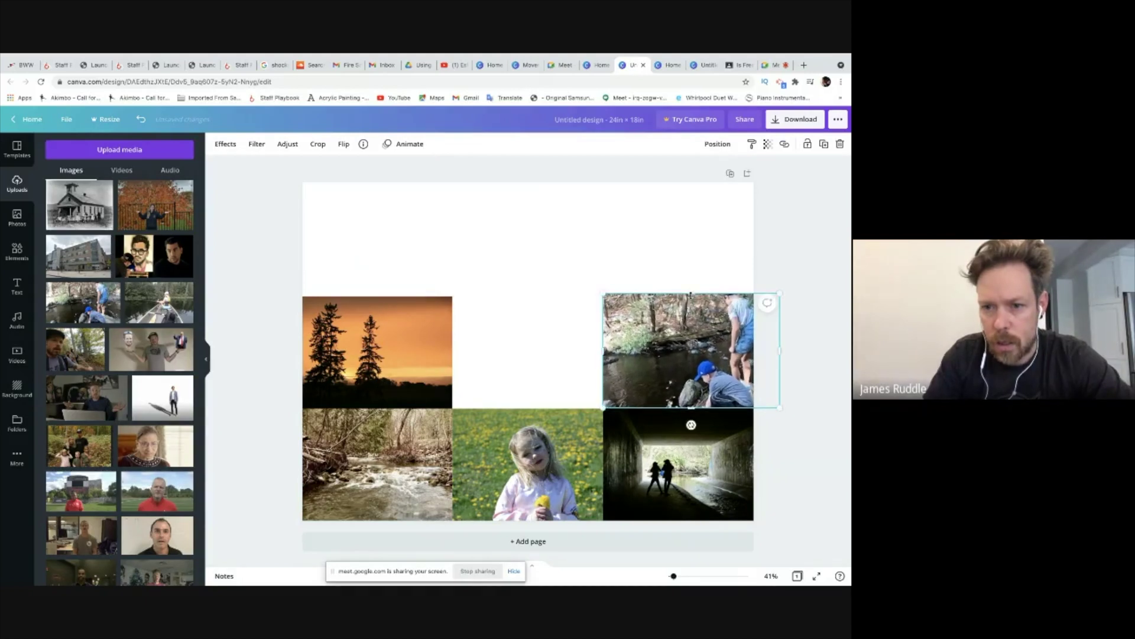
pyautogui.doubleClick(724, 334)
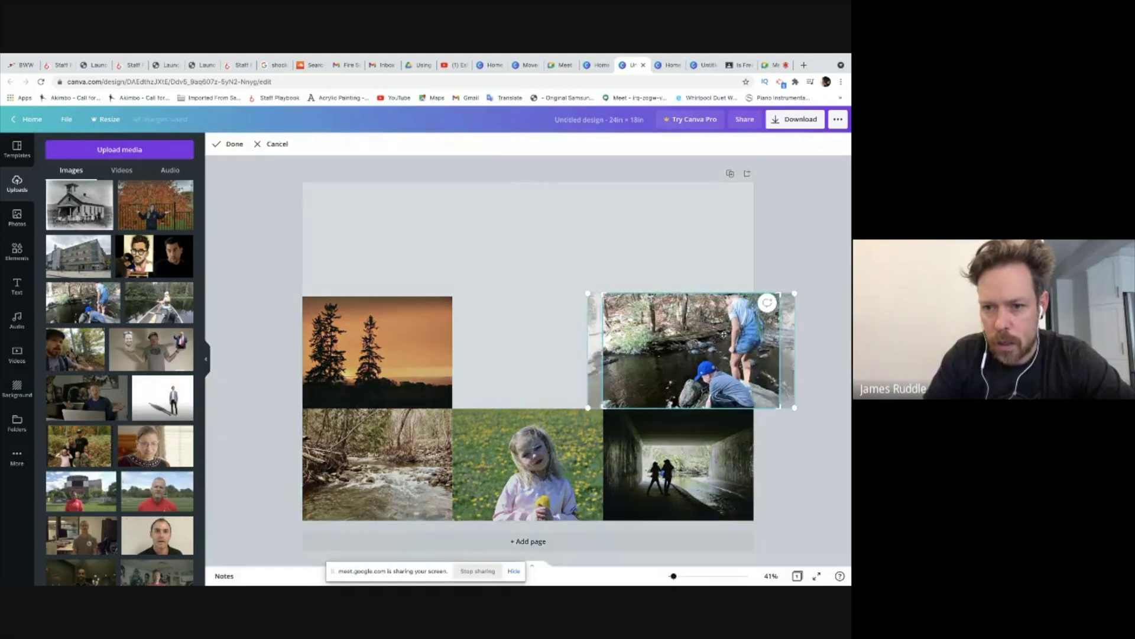
pyautogui.moveTo(725, 335); pyautogui.dragTo(695, 335)
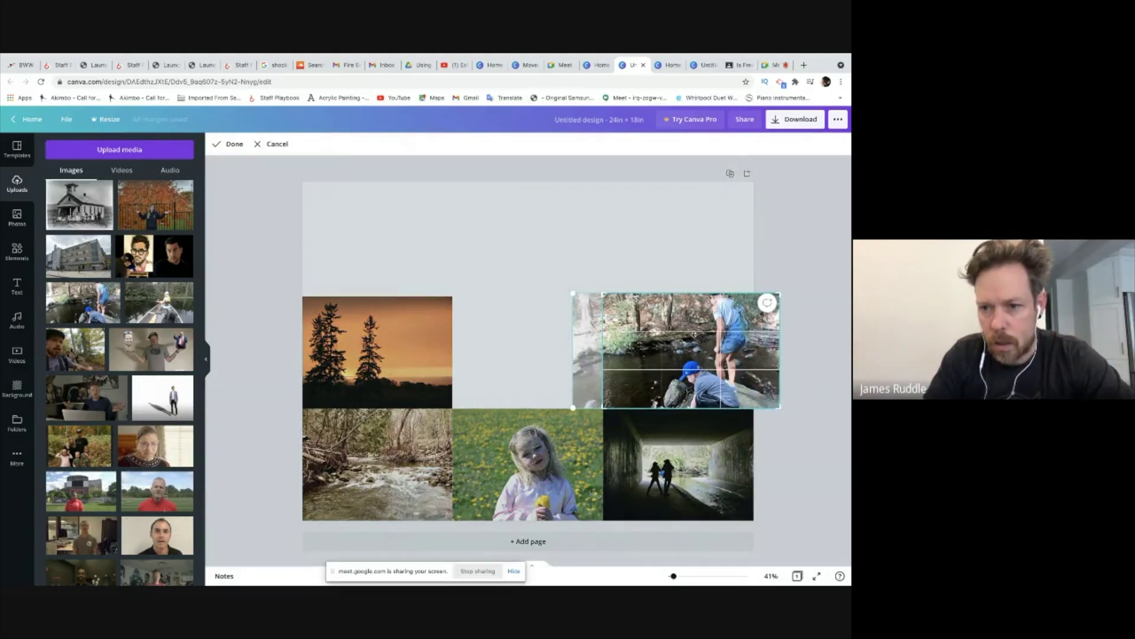
pyautogui.click(675, 278)
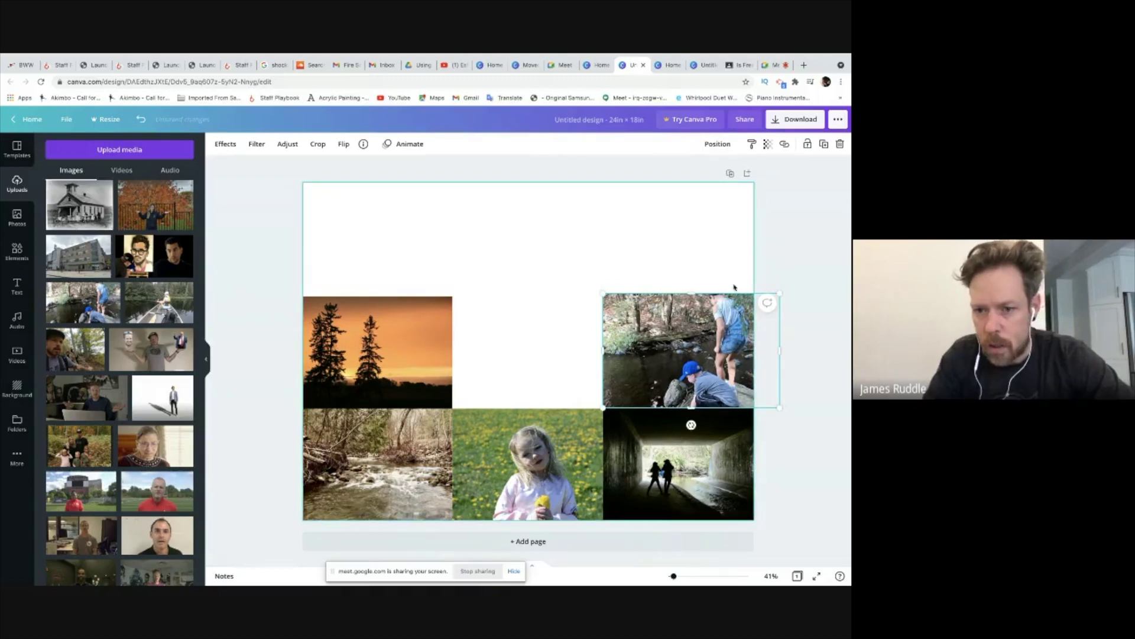
pyautogui.click(633, 264)
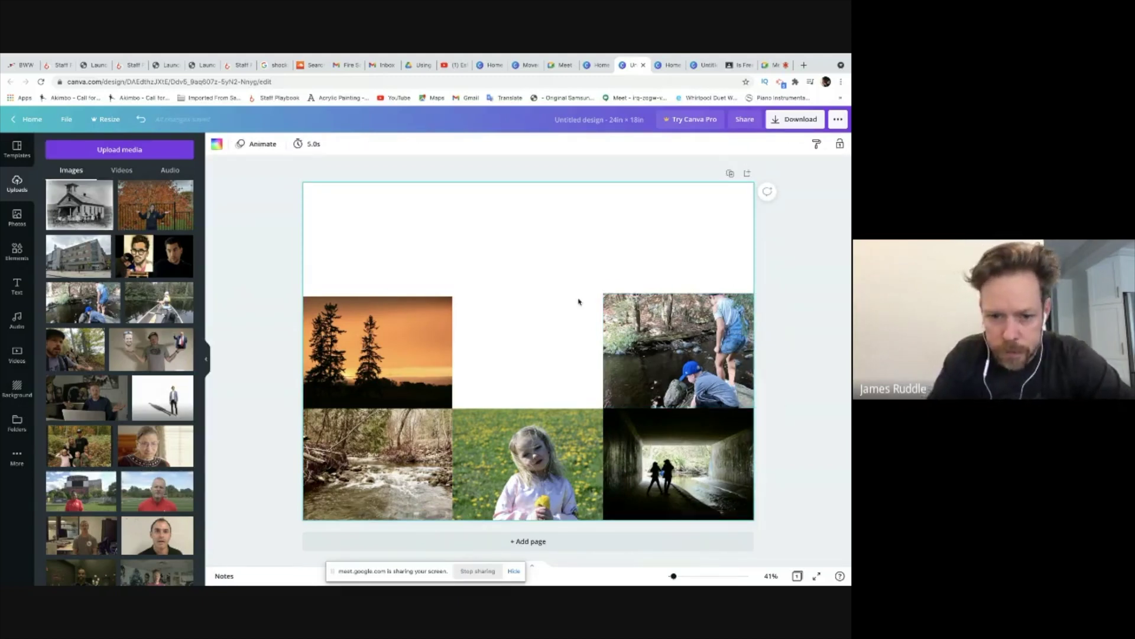
# Move the stream photo into the bottom-right cell with the tunnel photo in the cell above it.
pyautogui.moveTo(670, 454); pyautogui.dragTo(528, 340)
pyautogui.moveTo(649, 347); pyautogui.dragTo(660, 460)
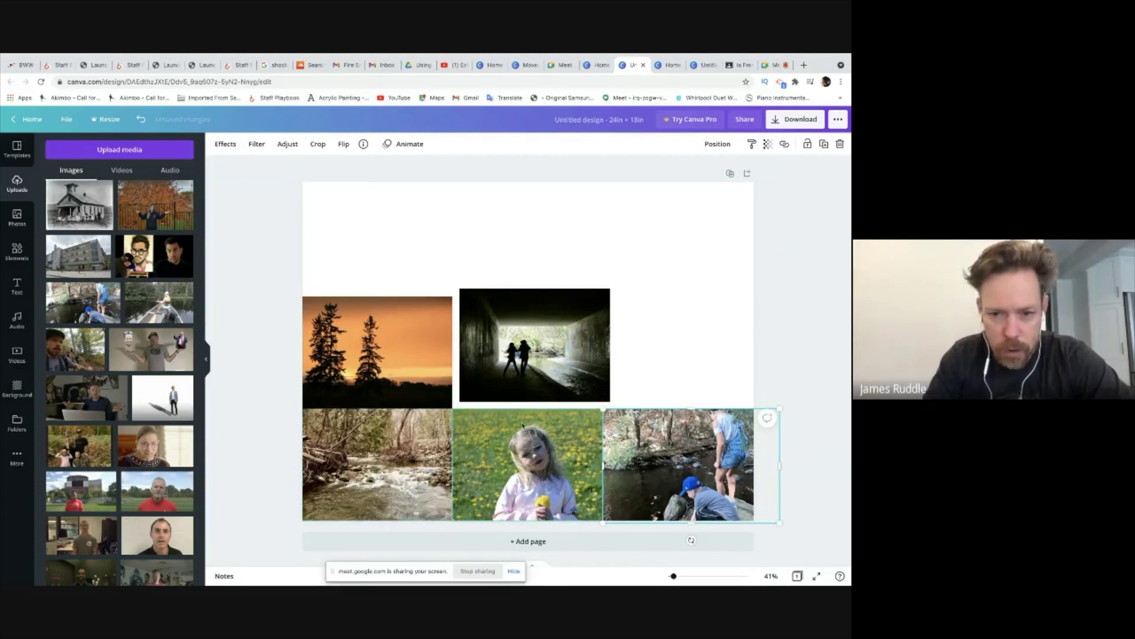
pyautogui.moveTo(537, 350); pyautogui.dragTo(679, 355)
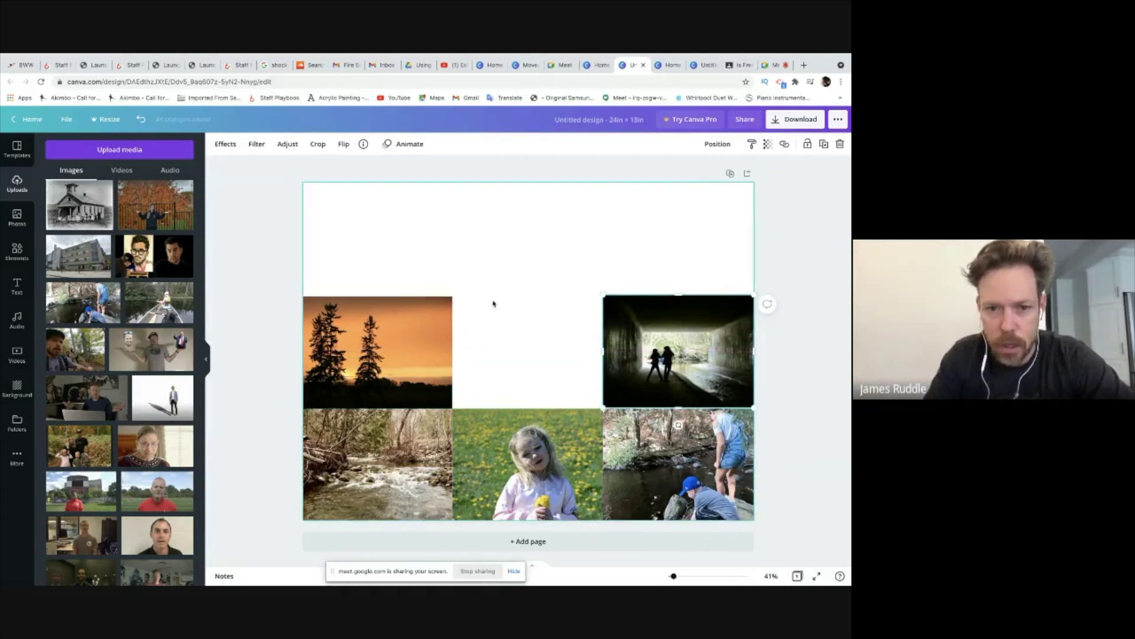
pyautogui.scroll(3, 88, 255)
# Bring the black-and-white spiral photo onto the page and size it above the sunset photo.
pyautogui.scroll(10, 88, 256)
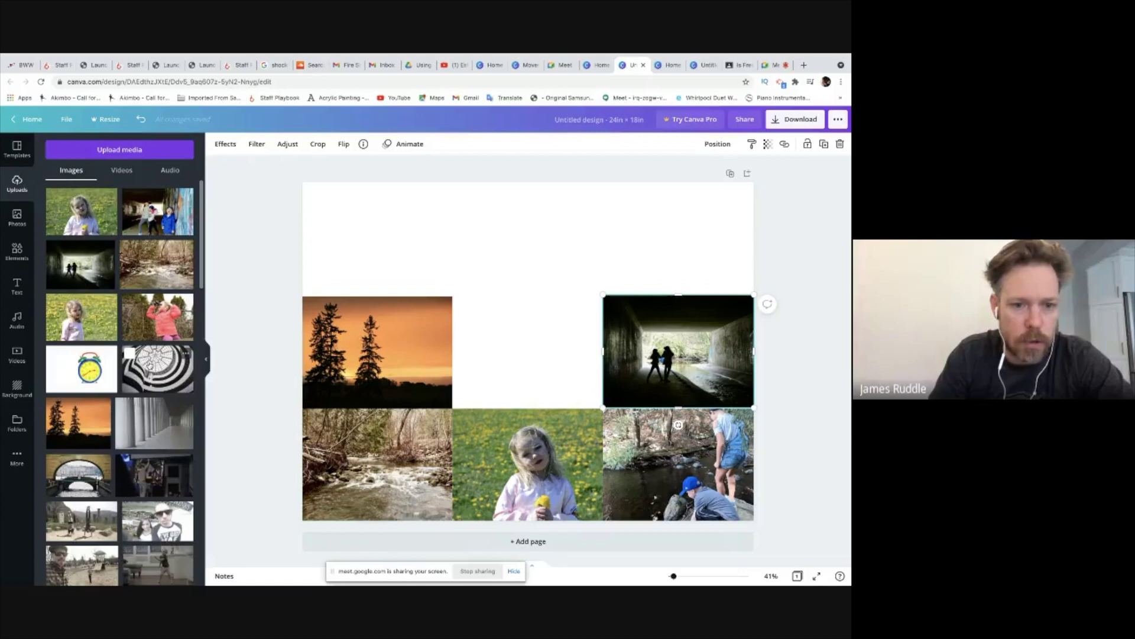
pyautogui.moveTo(150, 365); pyautogui.dragTo(346, 260)
pyautogui.moveTo(640, 455); pyautogui.dragTo(460, 334)
pyautogui.moveTo(407, 267); pyautogui.dragTo(400, 228)
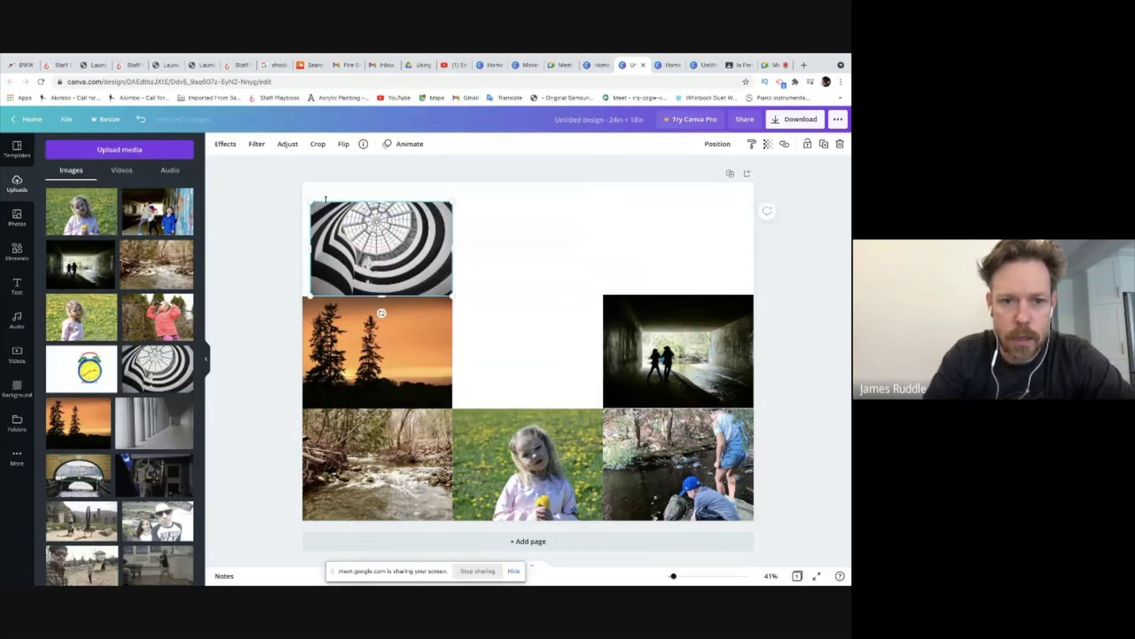
pyautogui.moveTo(309, 202); pyautogui.dragTo(294, 169)
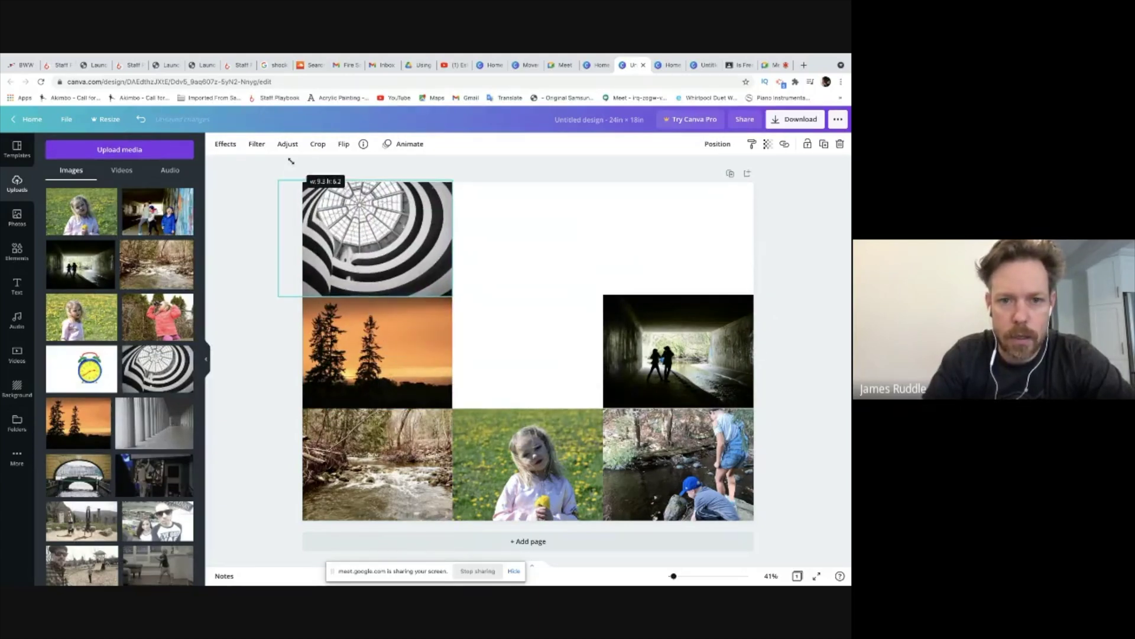
pyautogui.moveTo(291, 161); pyautogui.dragTo(292, 166)
# Narrow and crop the spiral photo to fit the top-left cell exactly.
pyautogui.doubleClick(354, 226)
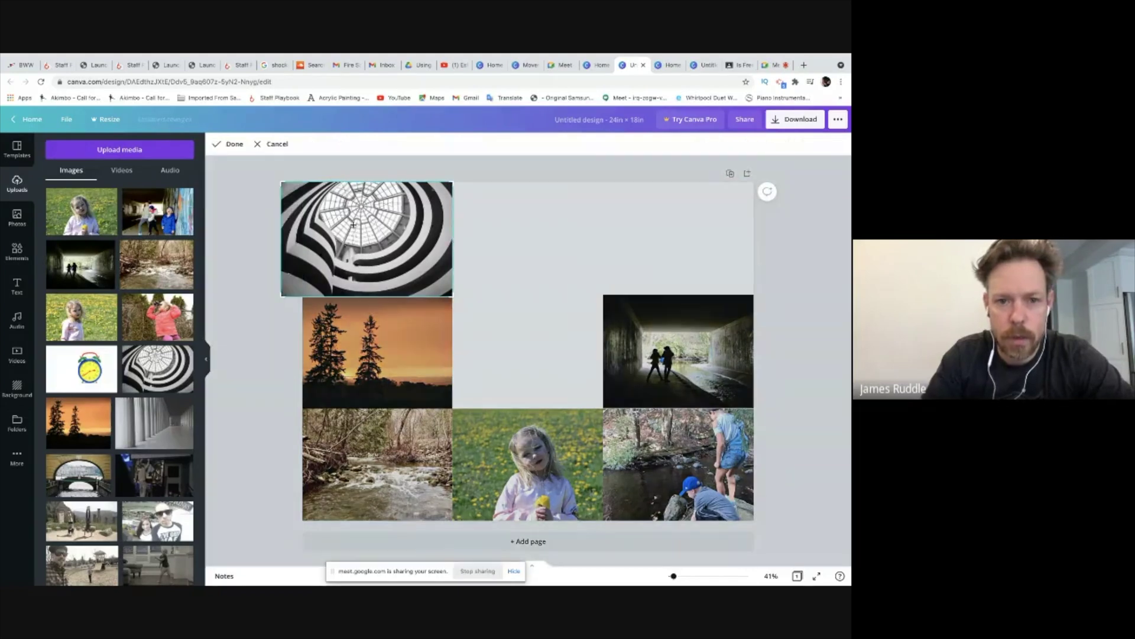
pyautogui.press('Return')
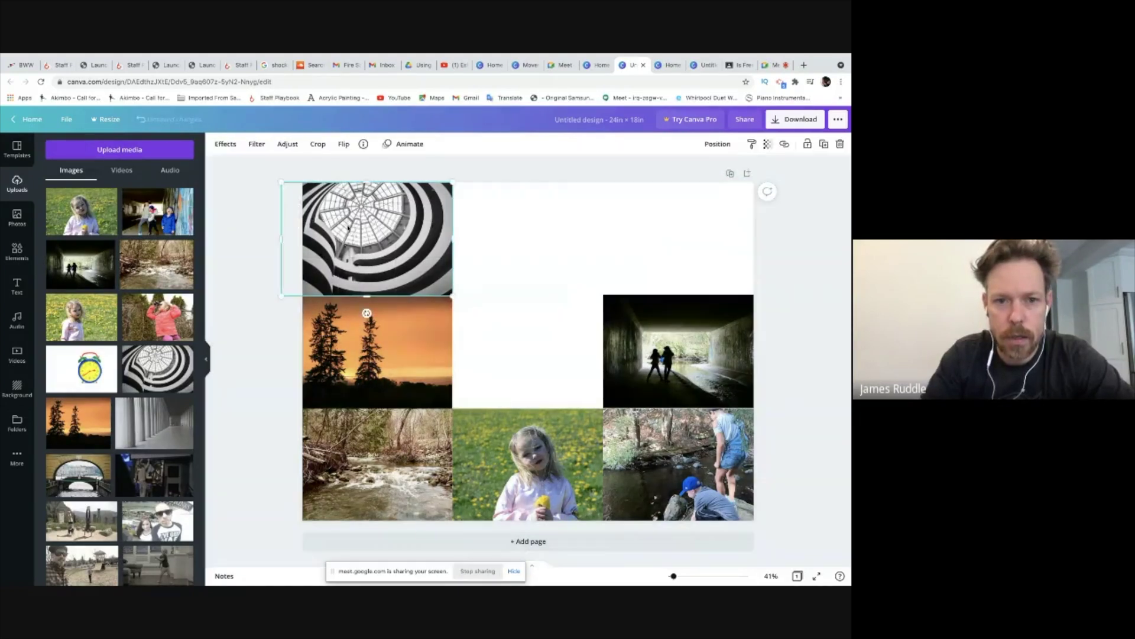
pyautogui.moveTo(288, 236); pyautogui.dragTo(364, 231)
pyautogui.doubleClick(331, 234)
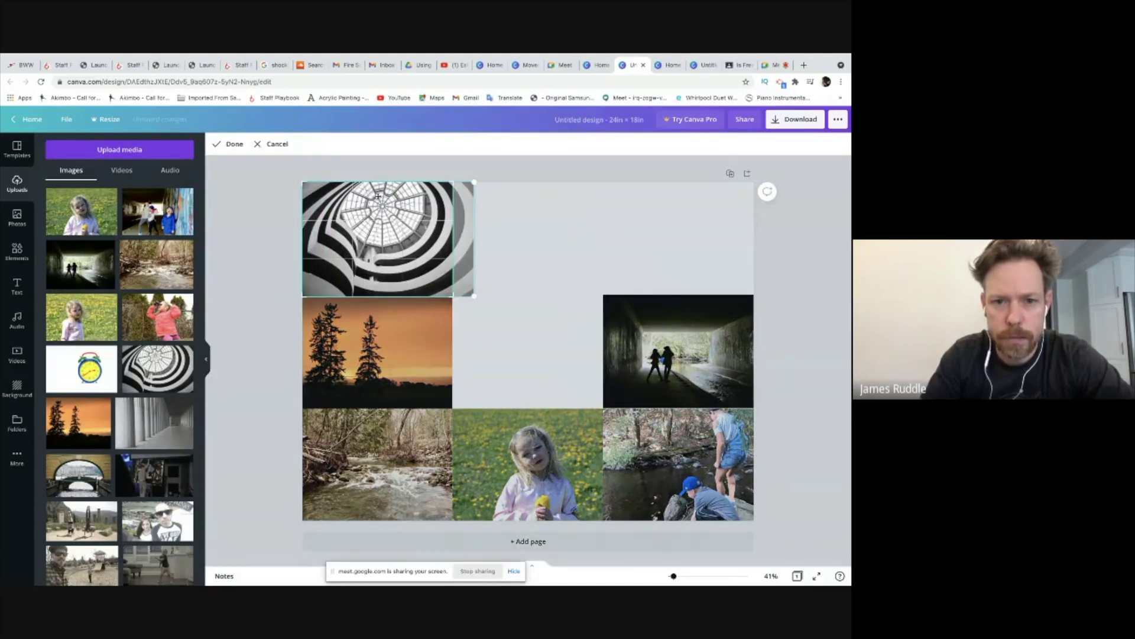
pyautogui.click(388, 175)
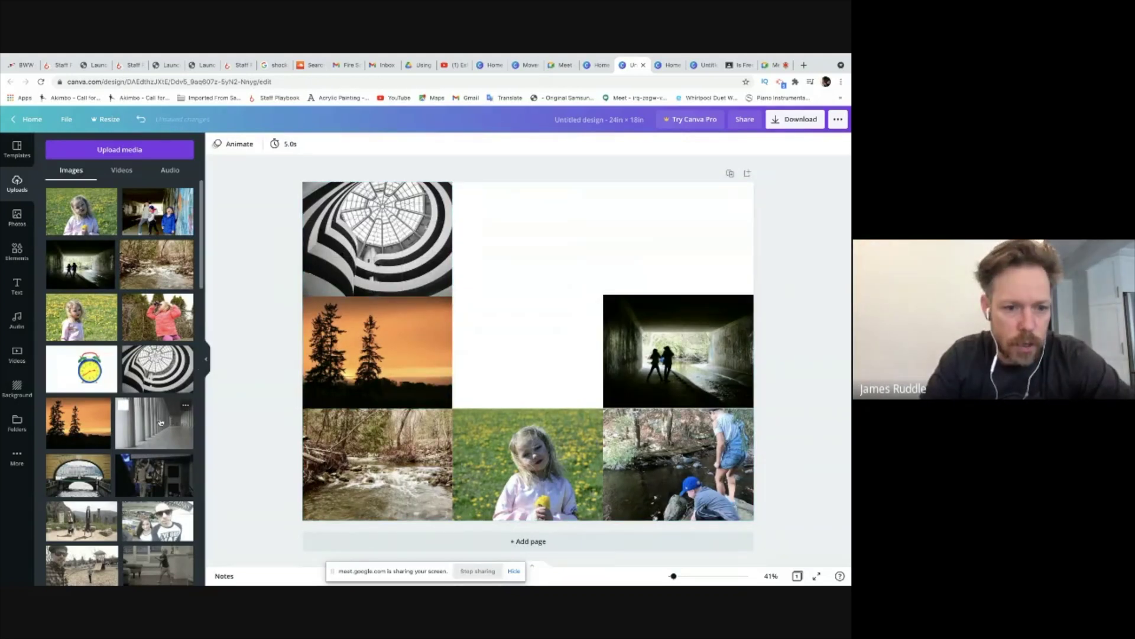
# Add the colonnade photo to the top-right cell and crop it, shifting the image left.
pyautogui.moveTo(160, 422); pyautogui.dragTo(603, 296)
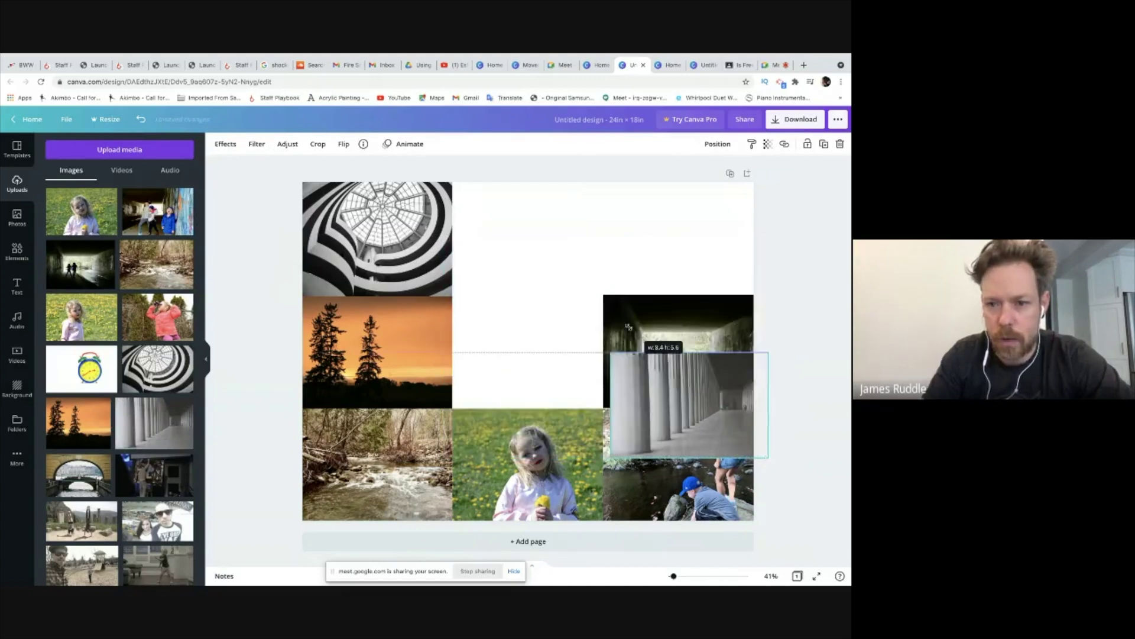
pyautogui.moveTo(678, 353); pyautogui.dragTo(683, 183)
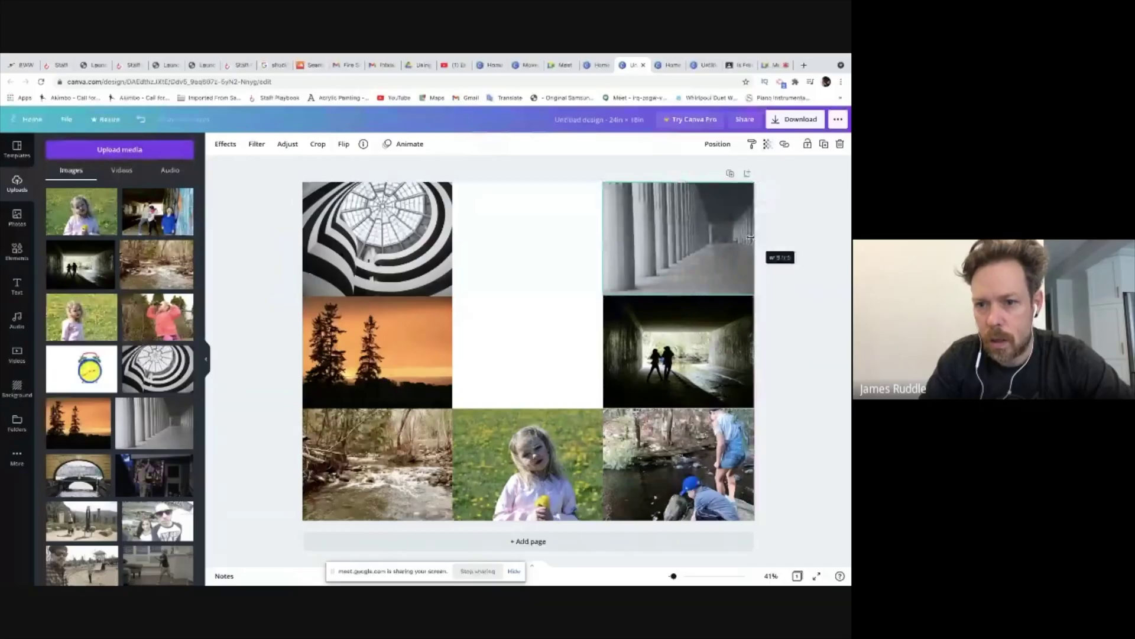
pyautogui.doubleClick(712, 235)
pyautogui.click(679, 312)
pyautogui.doubleClick(712, 236)
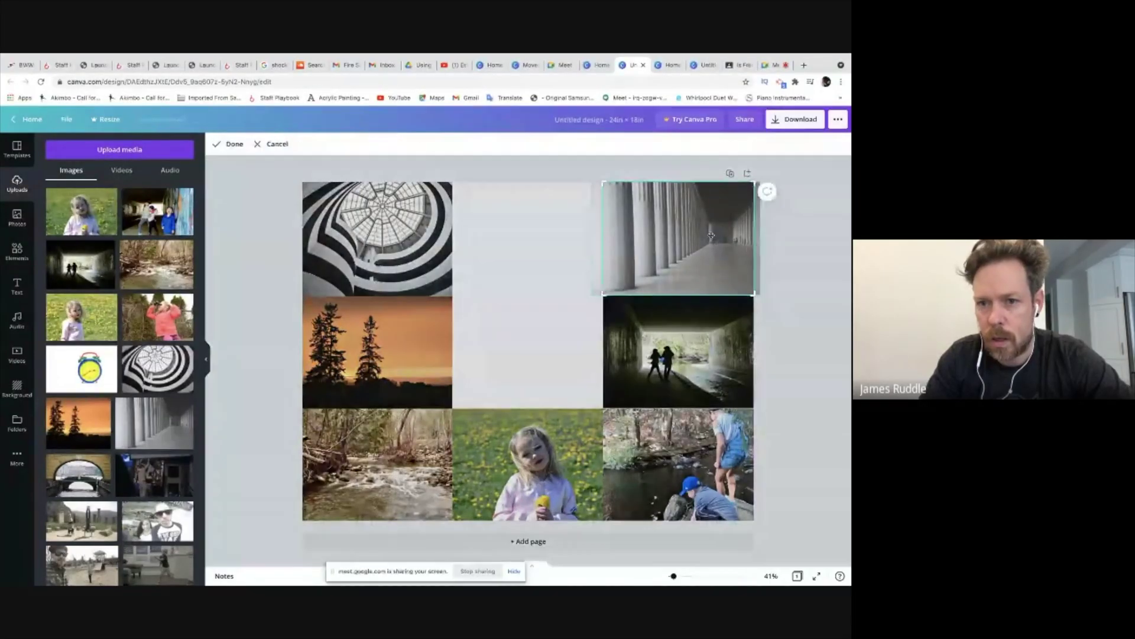
pyautogui.moveTo(711, 236); pyautogui.dragTo(697, 236)
pyautogui.click(570, 228)
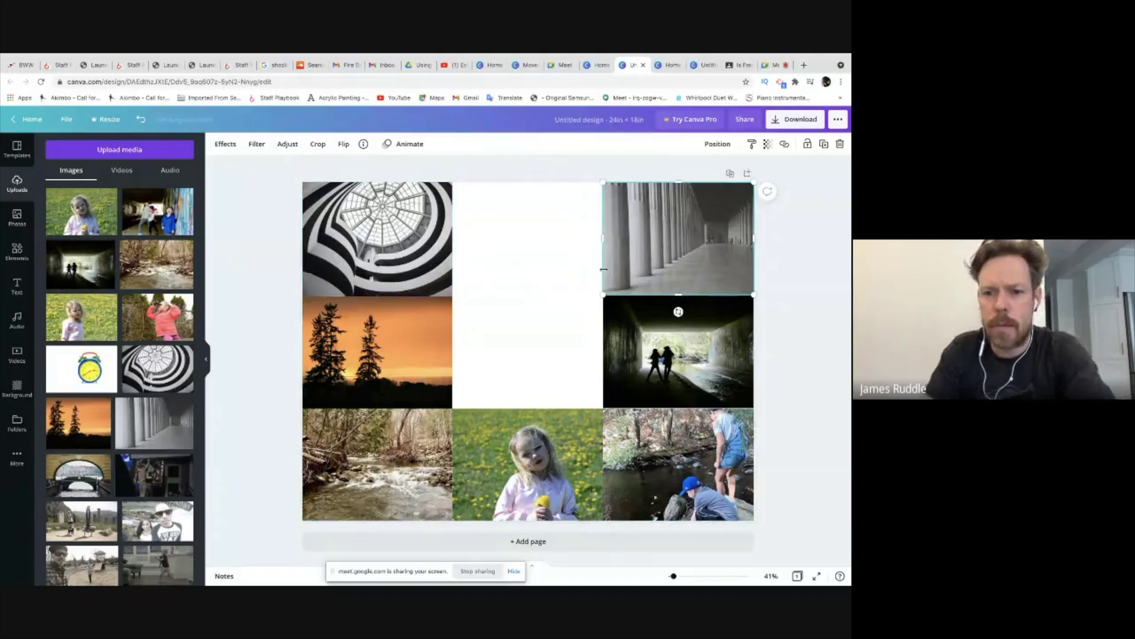
pyautogui.click(632, 300)
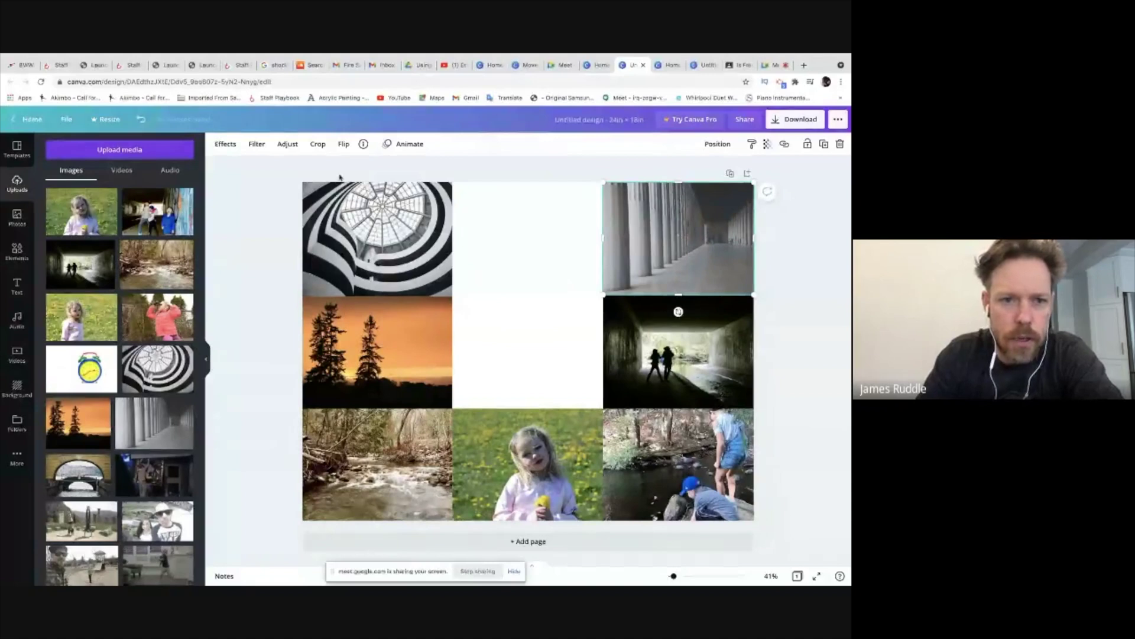
# Set the colonnade photo's contrast to 35, then check the spiral, dandelion and river photos' sliders.
pyautogui.click(296, 147)
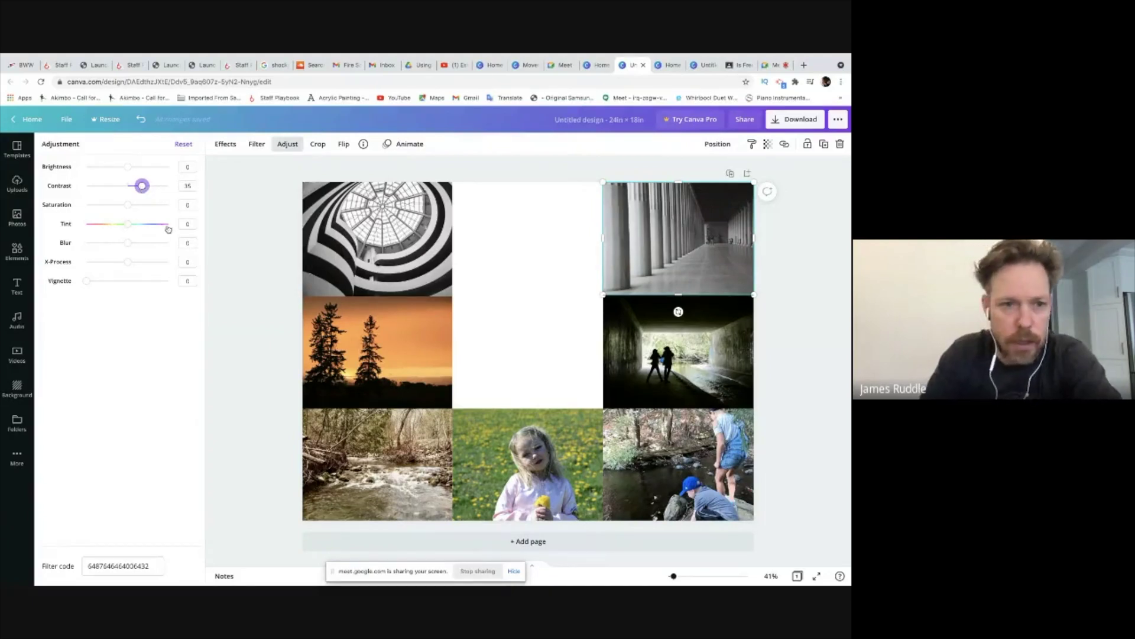
pyautogui.click(324, 216)
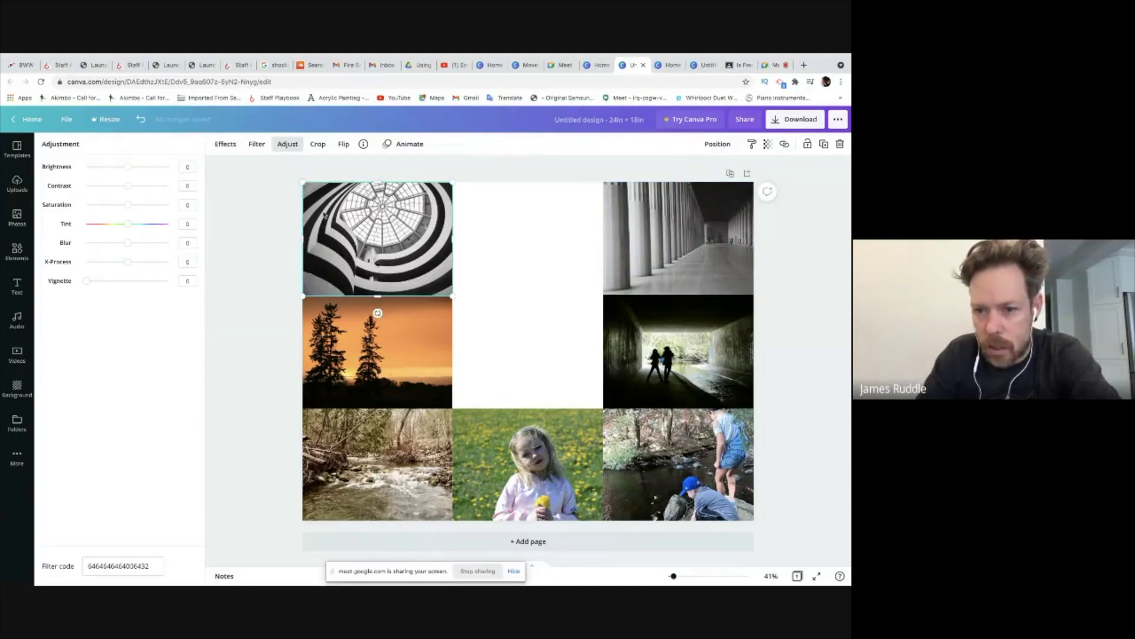
pyautogui.click(488, 453)
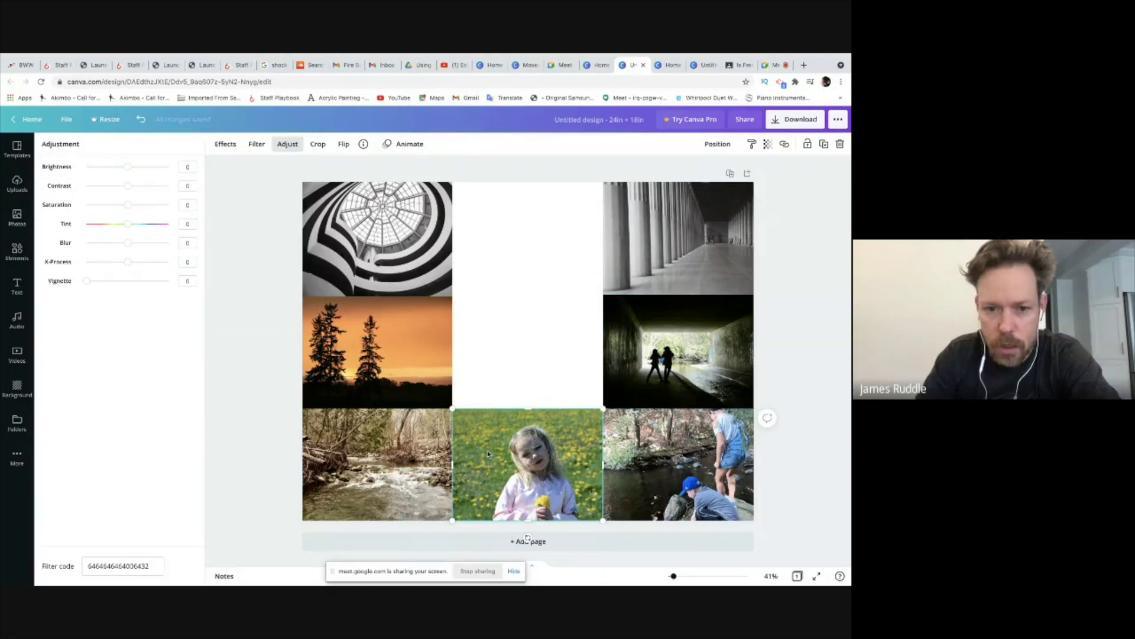
pyautogui.click(402, 455)
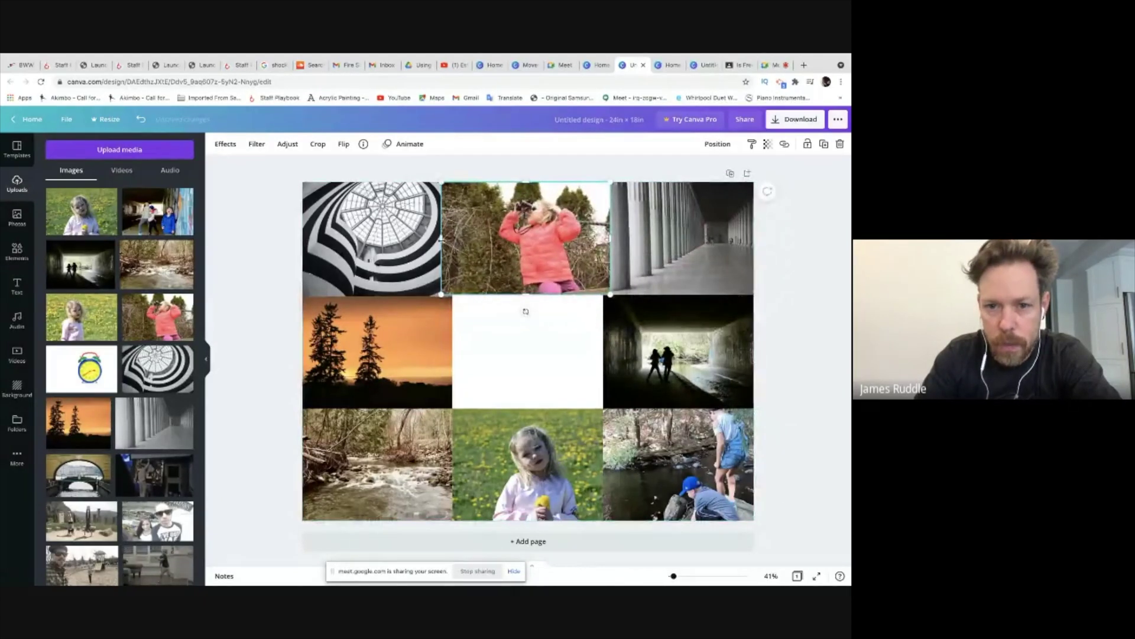
# Narrow the binoculars photo to the top-middle cell and crop it to shift the image right.
pyautogui.moveTo(442, 241); pyautogui.dragTo(455, 243)
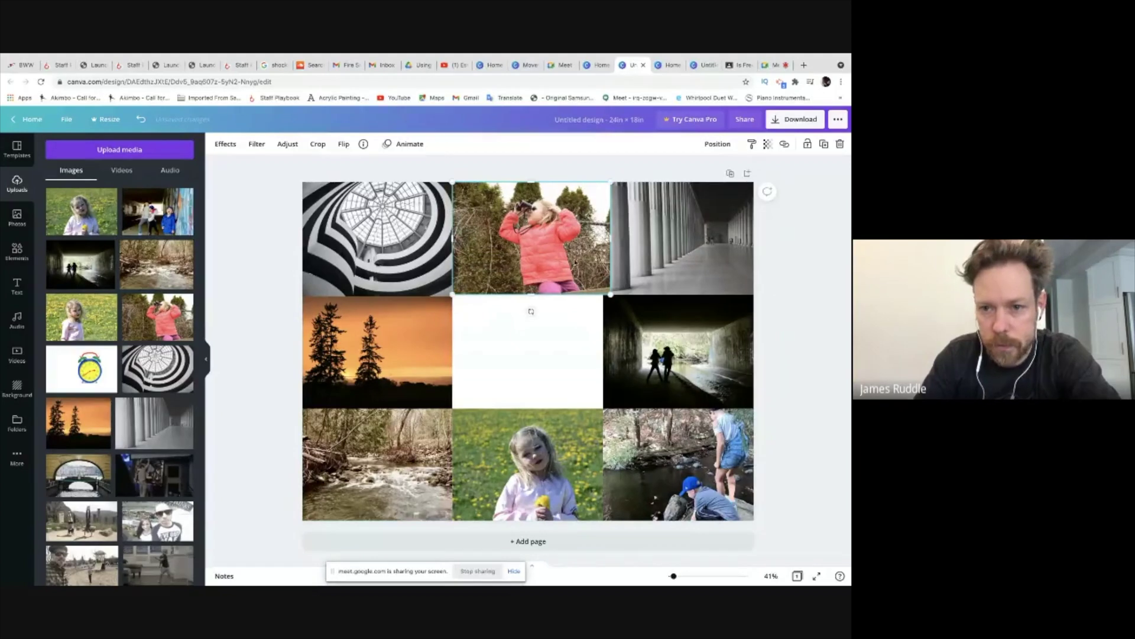
pyautogui.moveTo(611, 235); pyautogui.dragTo(602, 236)
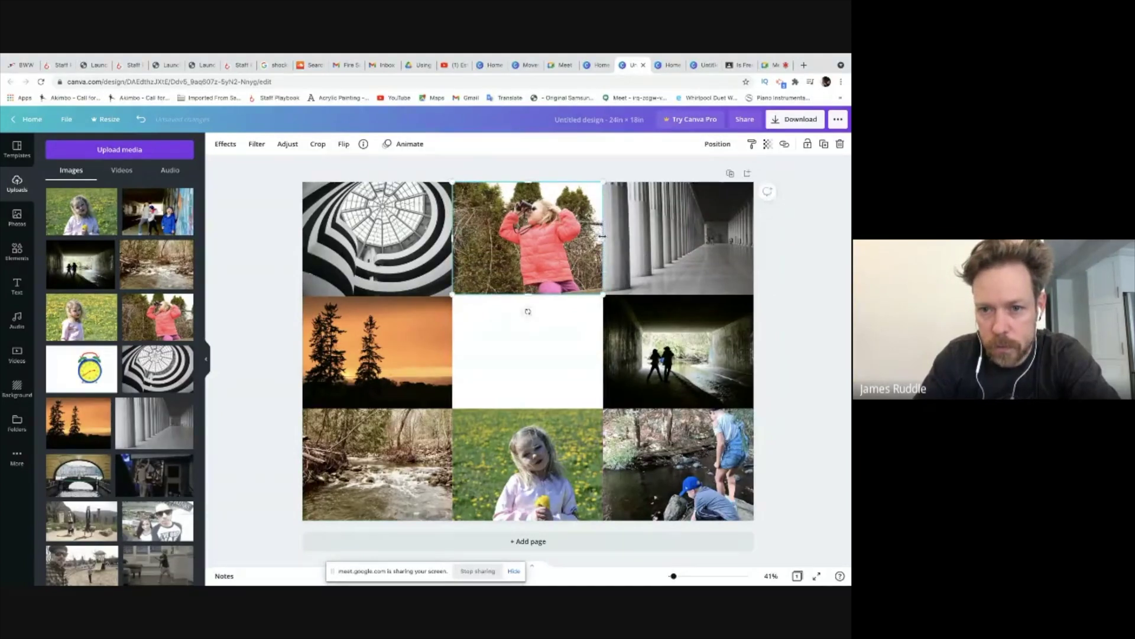
pyautogui.doubleClick(559, 253)
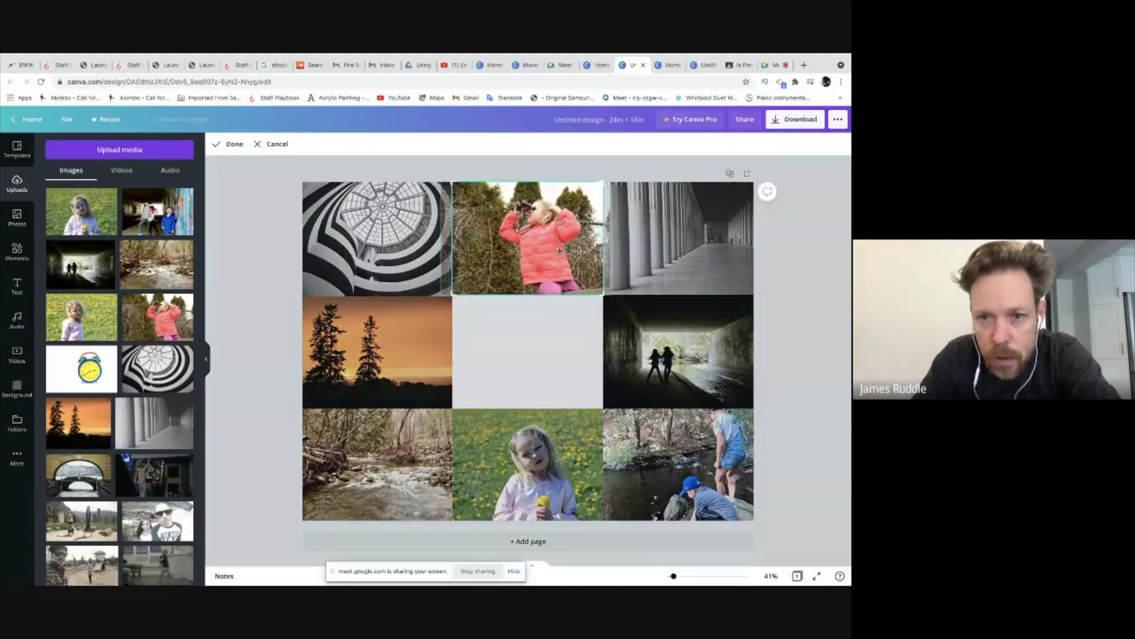
pyautogui.moveTo(557, 250); pyautogui.dragTo(577, 253)
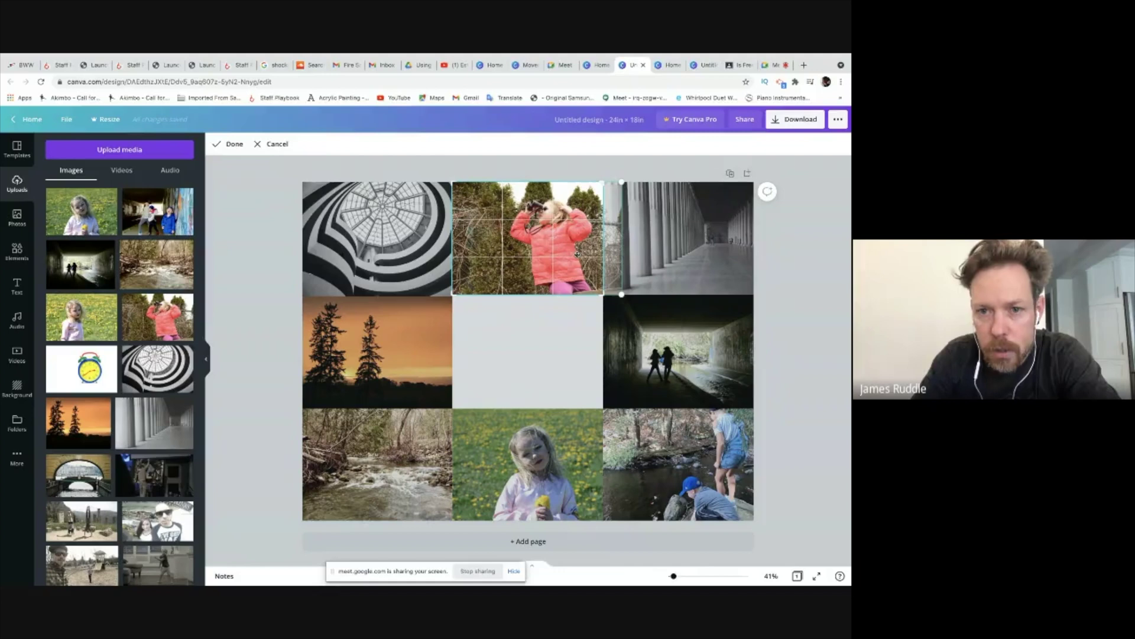
pyautogui.click(479, 172)
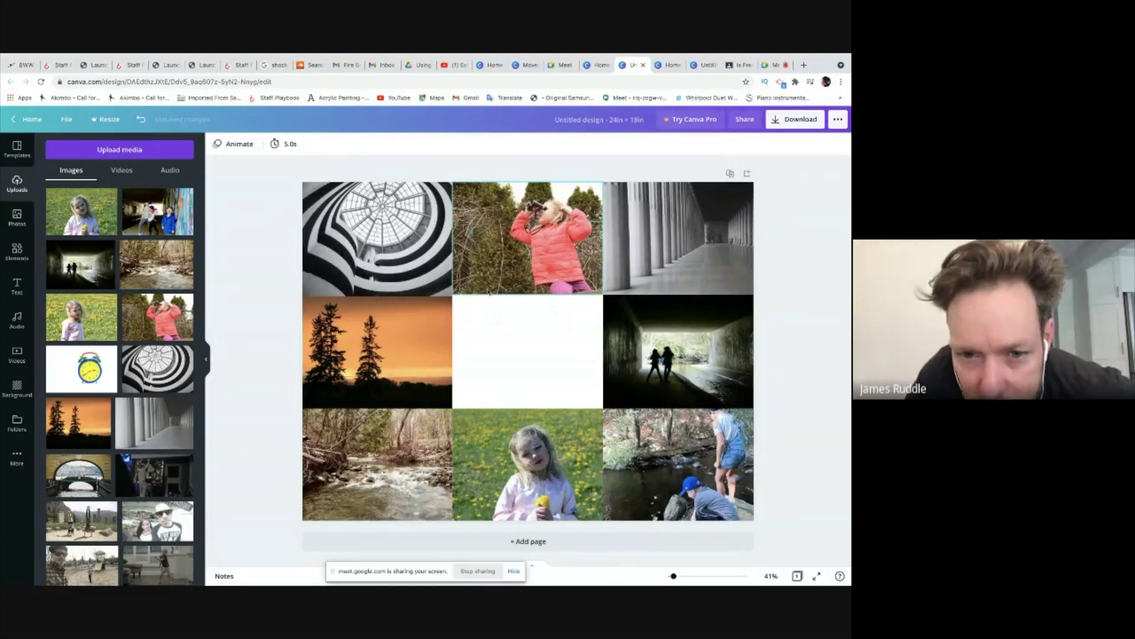
# Check the spiral and sunset photos' heights against the grid, then select the whole page.
pyautogui.click(377, 288)
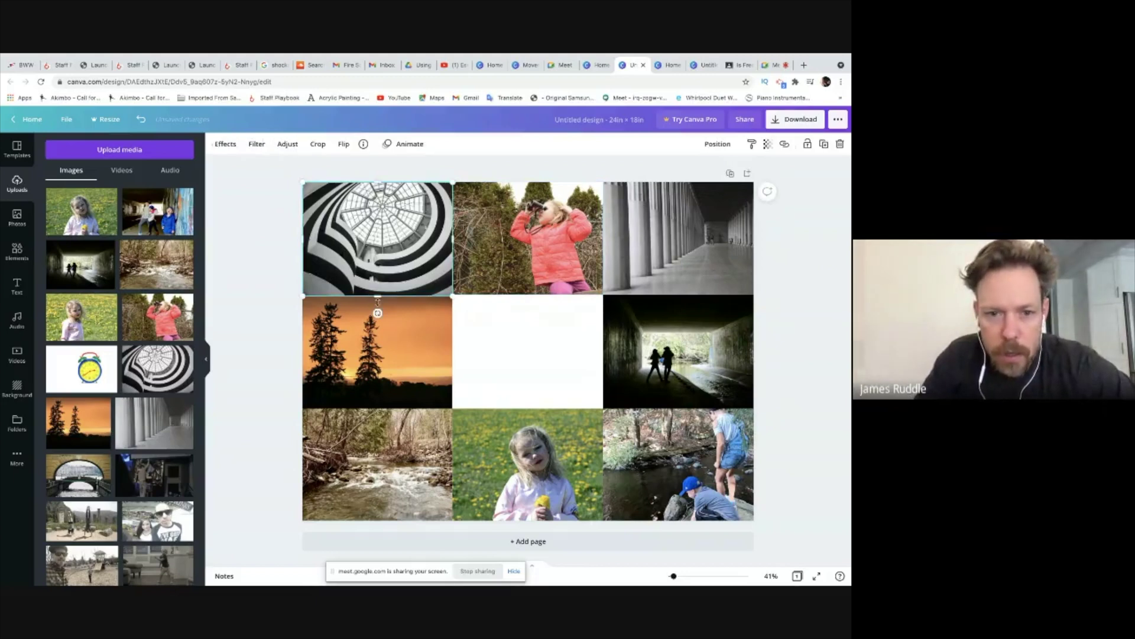
pyautogui.moveTo(378, 295); pyautogui.dragTo(377, 294)
pyautogui.click(379, 322)
pyautogui.click(481, 332)
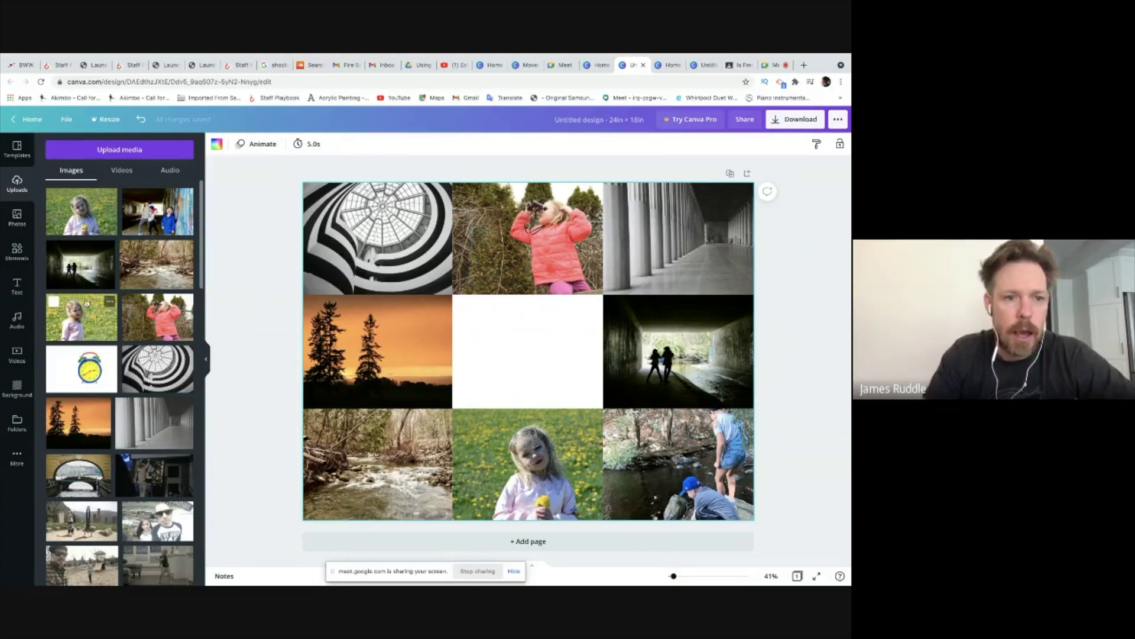
pyautogui.click(17, 286)
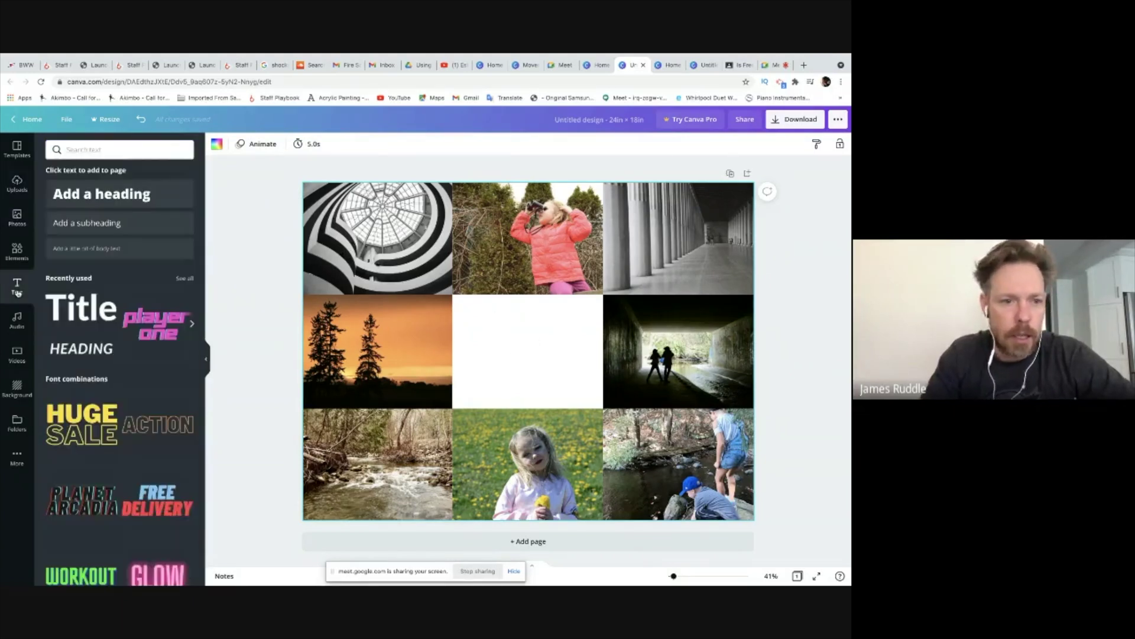
# Add a Title/Heading text pair and change the title to 'Principles of' / 'Design' on two lines.
pyautogui.click(77, 315)
pyautogui.click(561, 335)
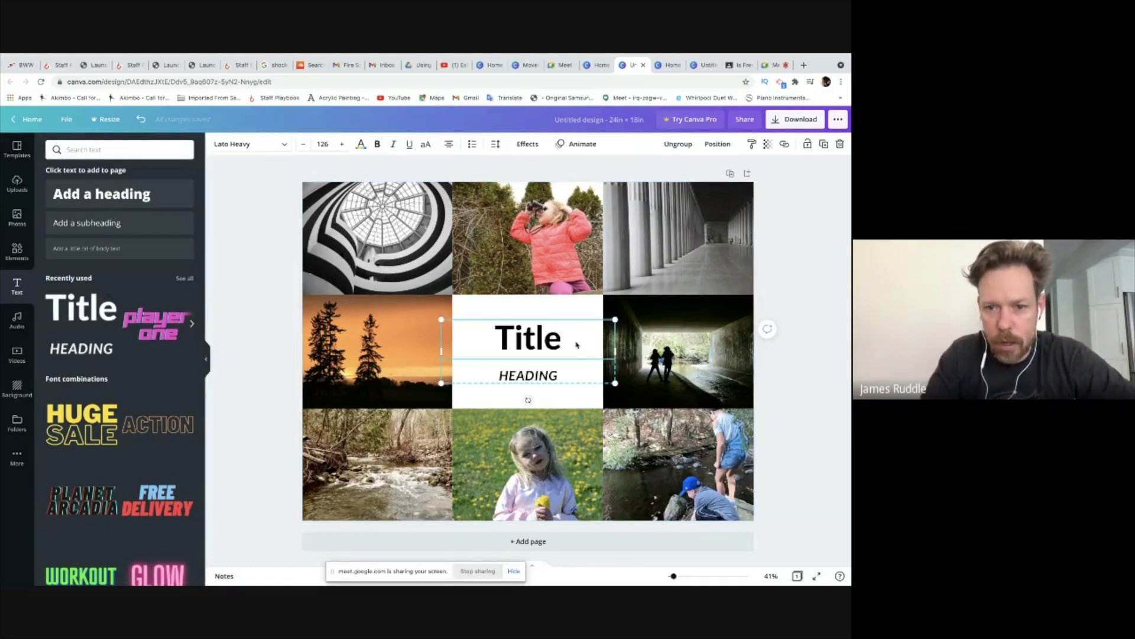
pyautogui.doubleClick(569, 343)
pyautogui.click(563, 341)
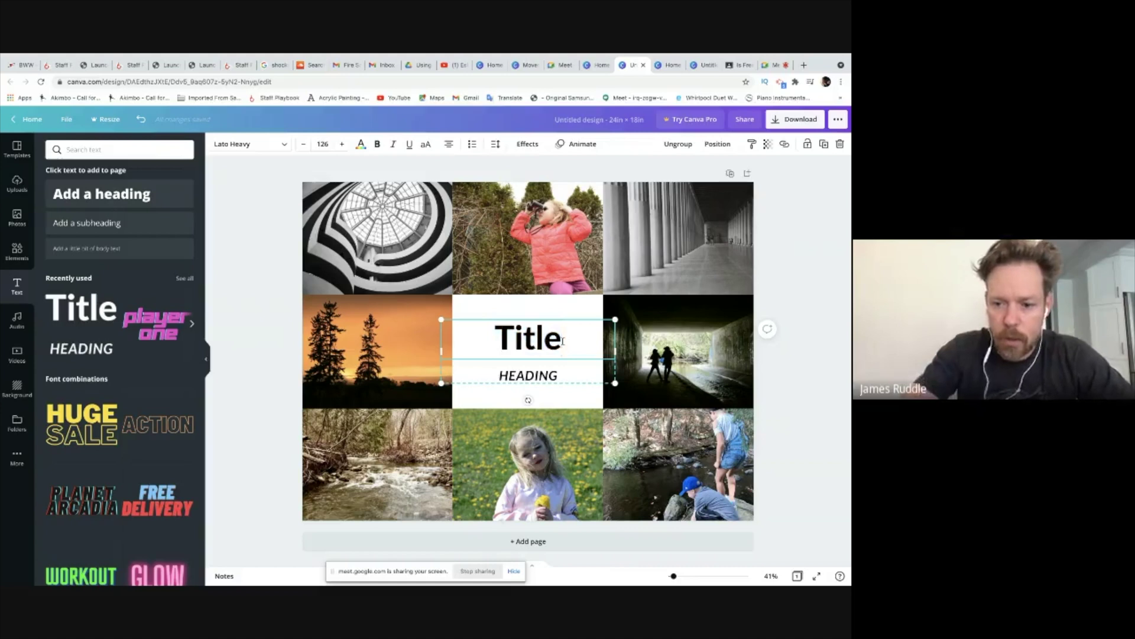
pyautogui.press('BackSpace')
pyautogui.press('BackSpace')
pyautogui.press('BackSpace')
pyautogui.press('BackSpace')
pyautogui.press('BackSpace')
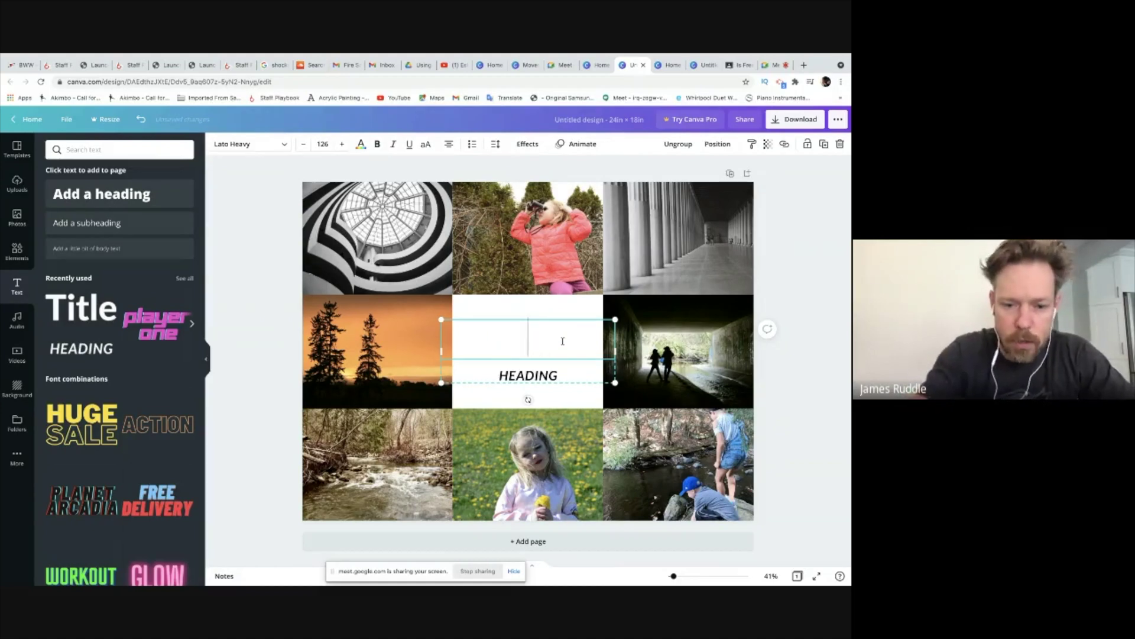
pyautogui.write('Princip')
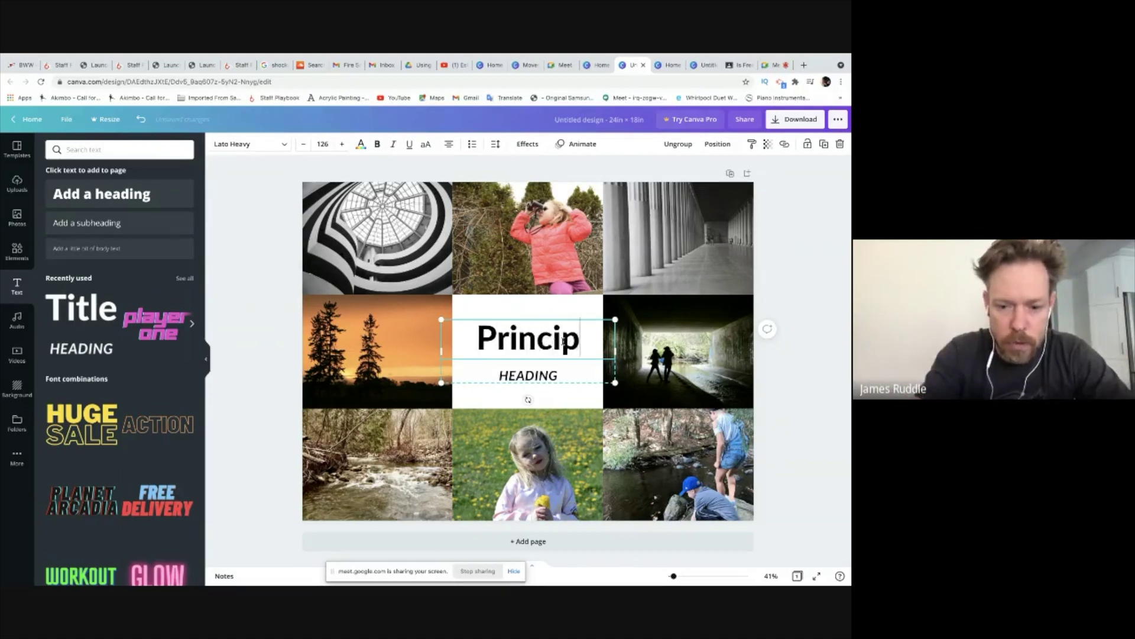
pyautogui.write('les')
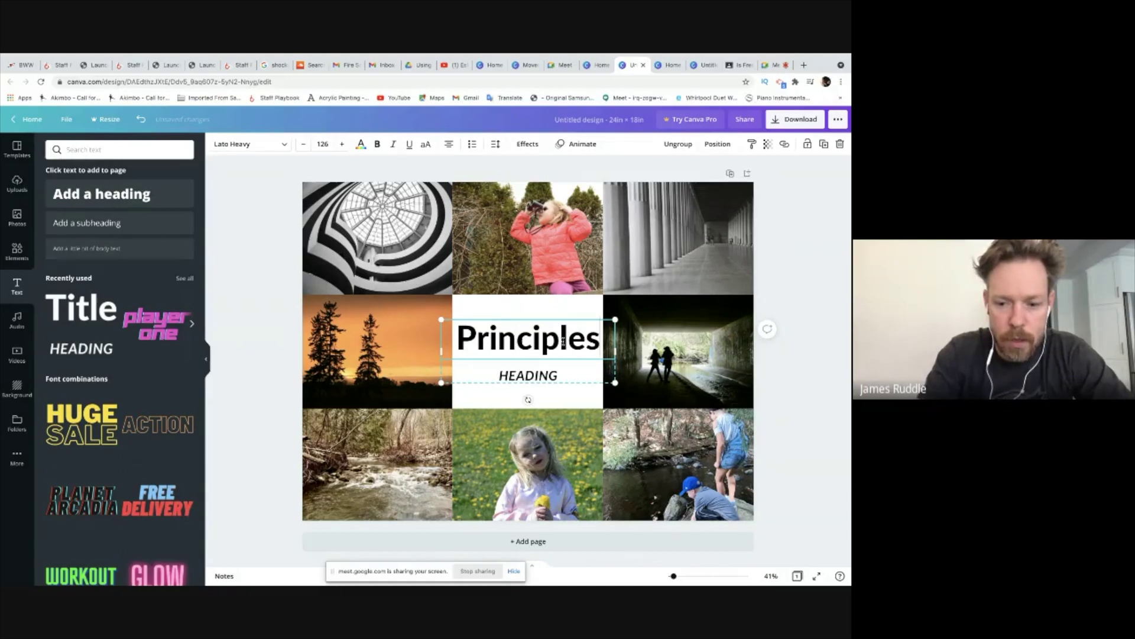
pyautogui.write(' of')
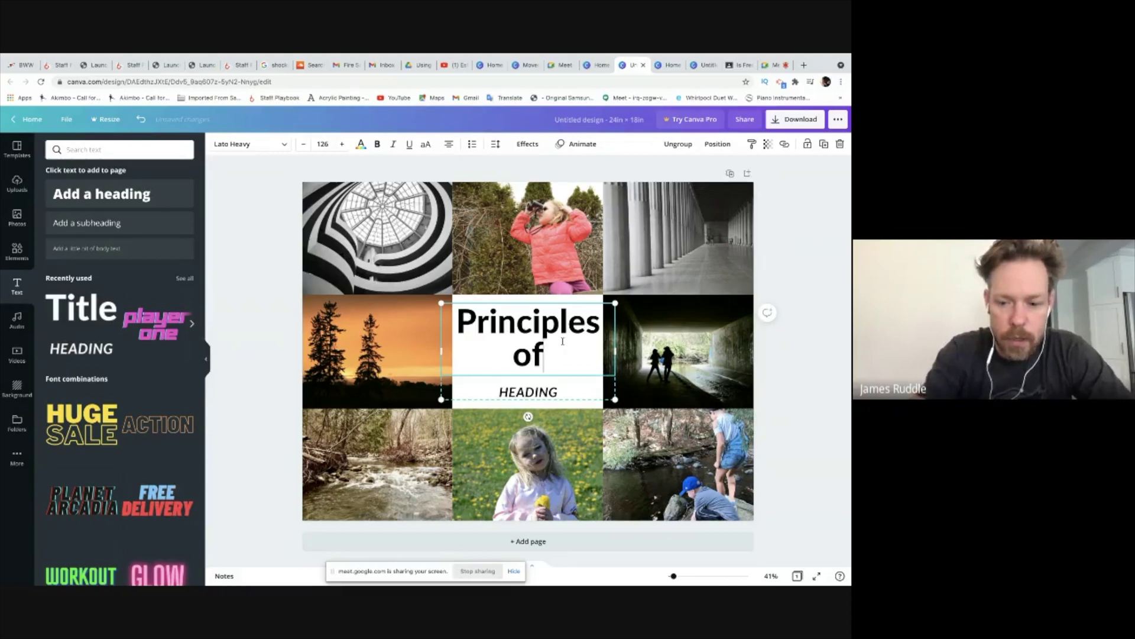
pyautogui.press('Return')
pyautogui.write('De')
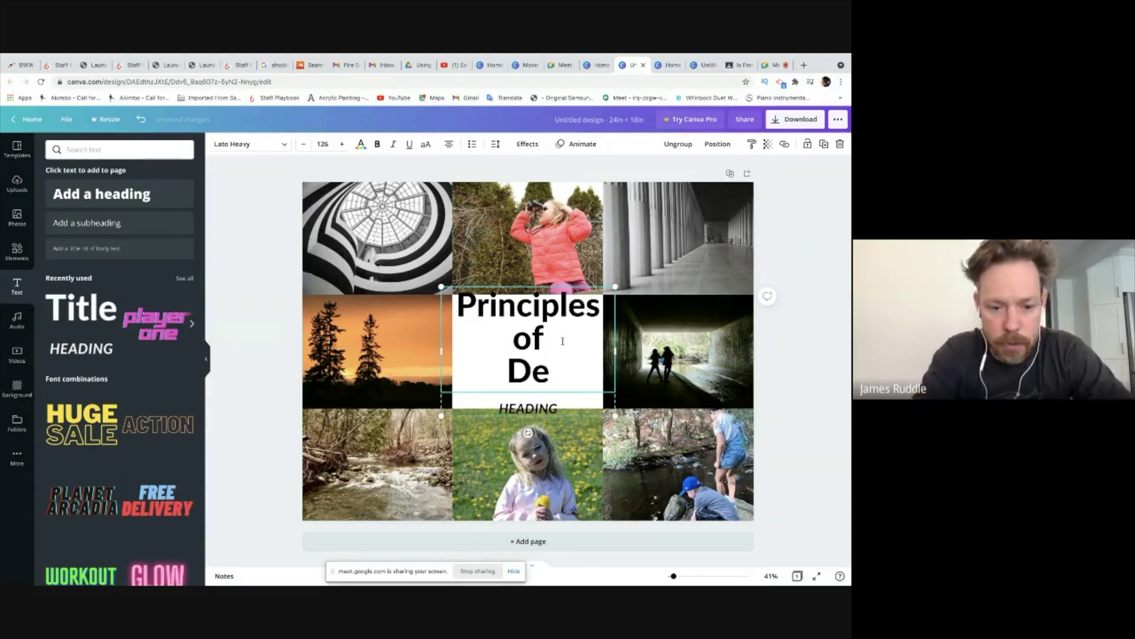
pyautogui.write('sign')
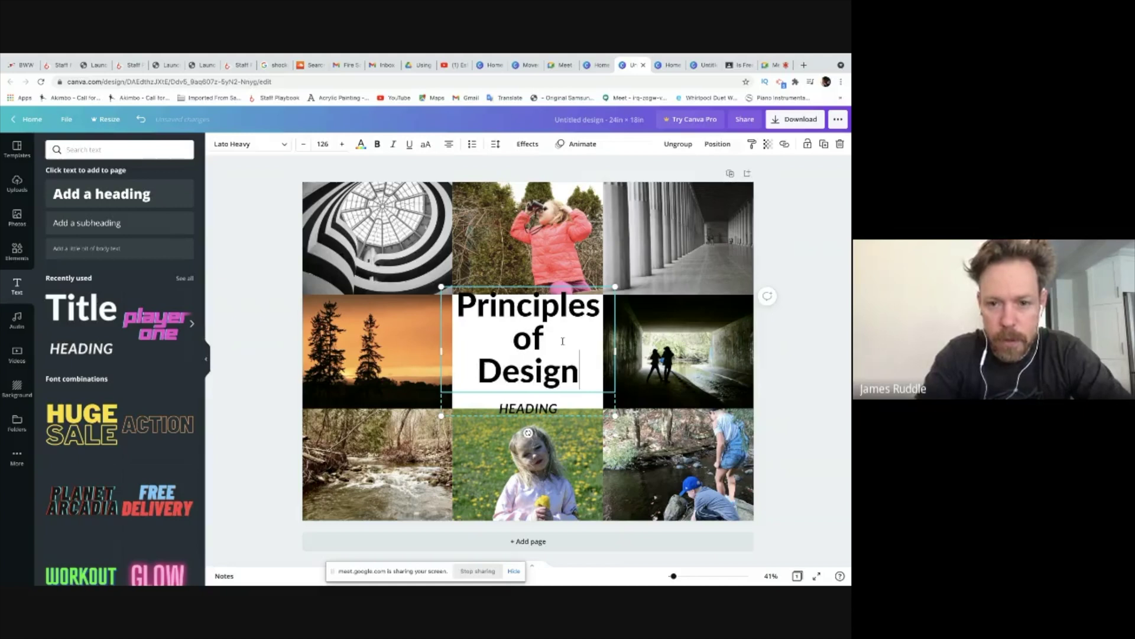
# Delete the HEADING placeholder and centre the title in the middle cell.
pyautogui.click(547, 410)
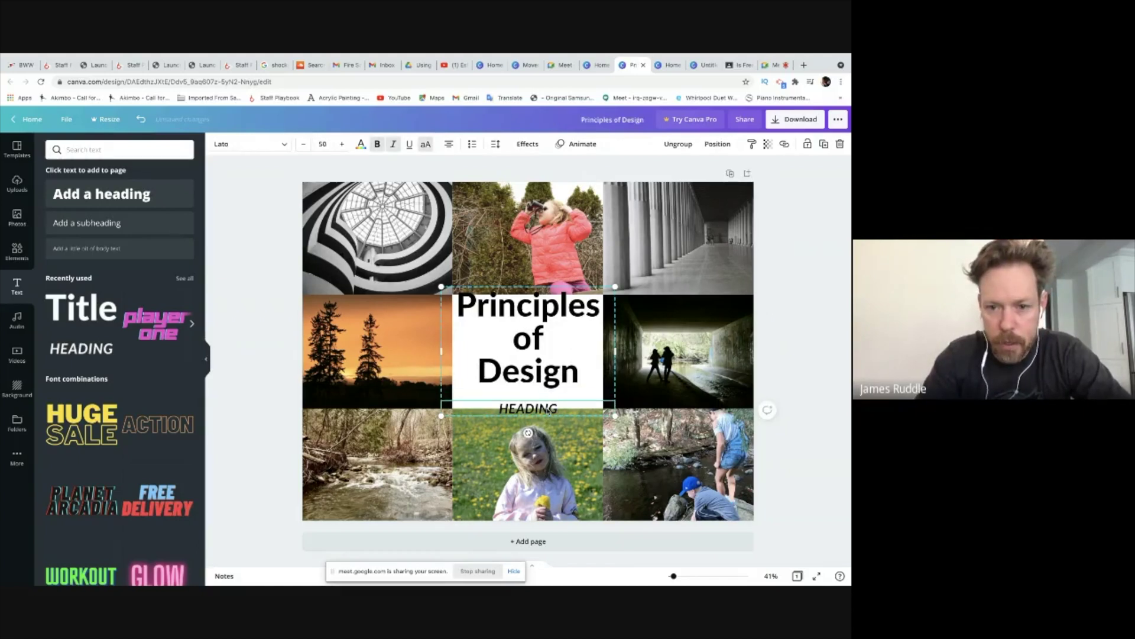
pyautogui.press('Delete')
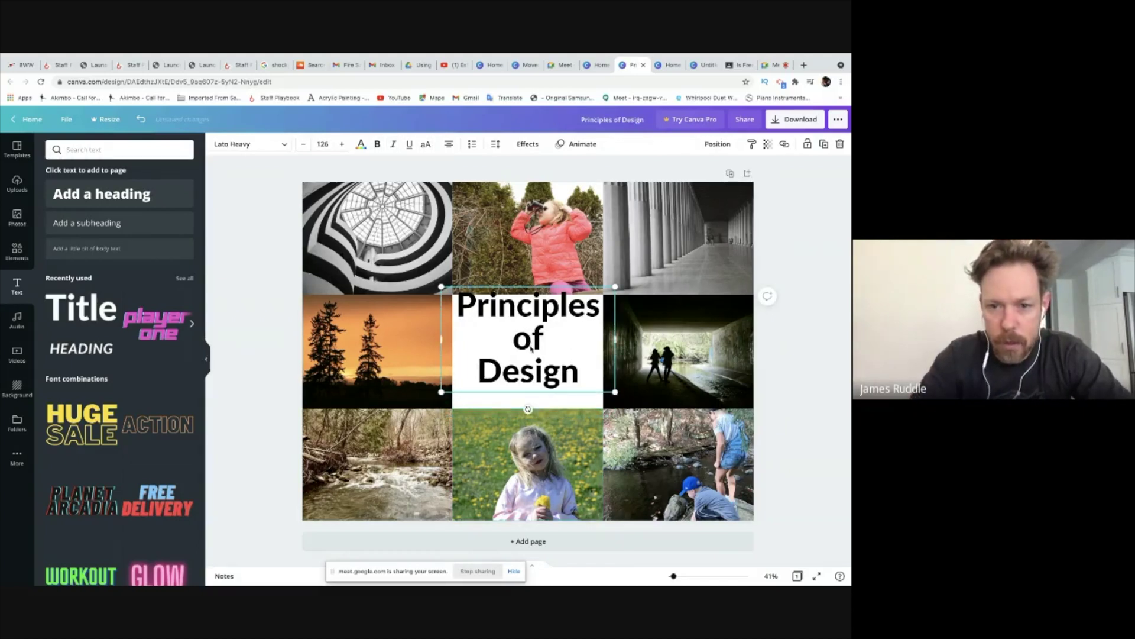
pyautogui.moveTo(531, 349); pyautogui.dragTo(531, 350)
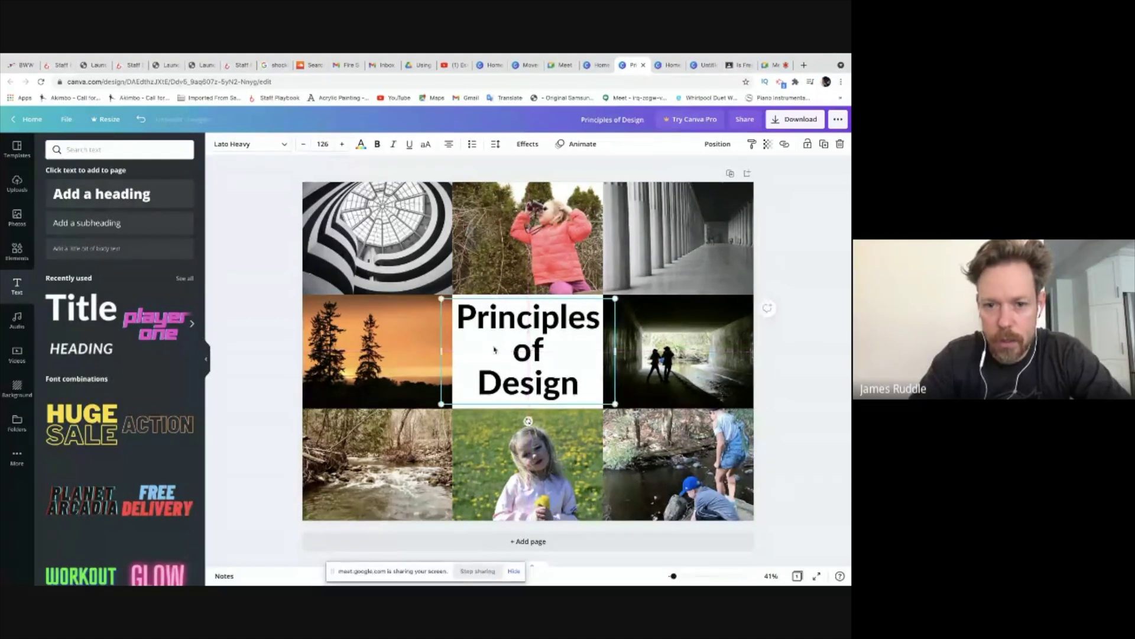
pyautogui.click(431, 395)
# With the river photo selected, scroll the text combinations and add the outlined ACTION style.
pyautogui.click(447, 454)
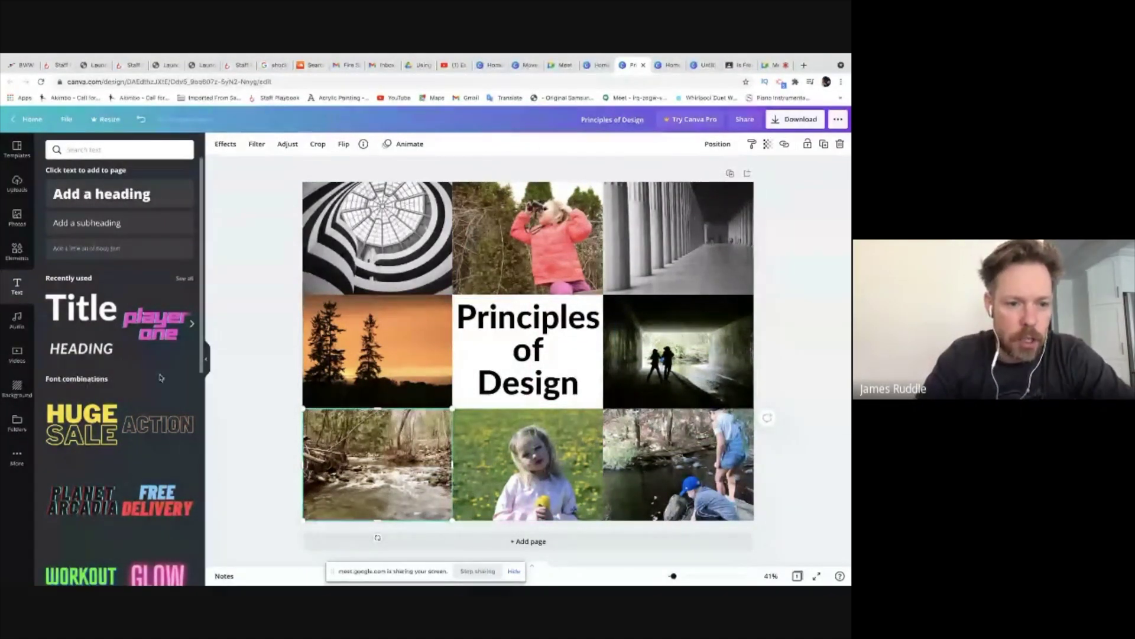
pyautogui.scroll(-5, 157, 442)
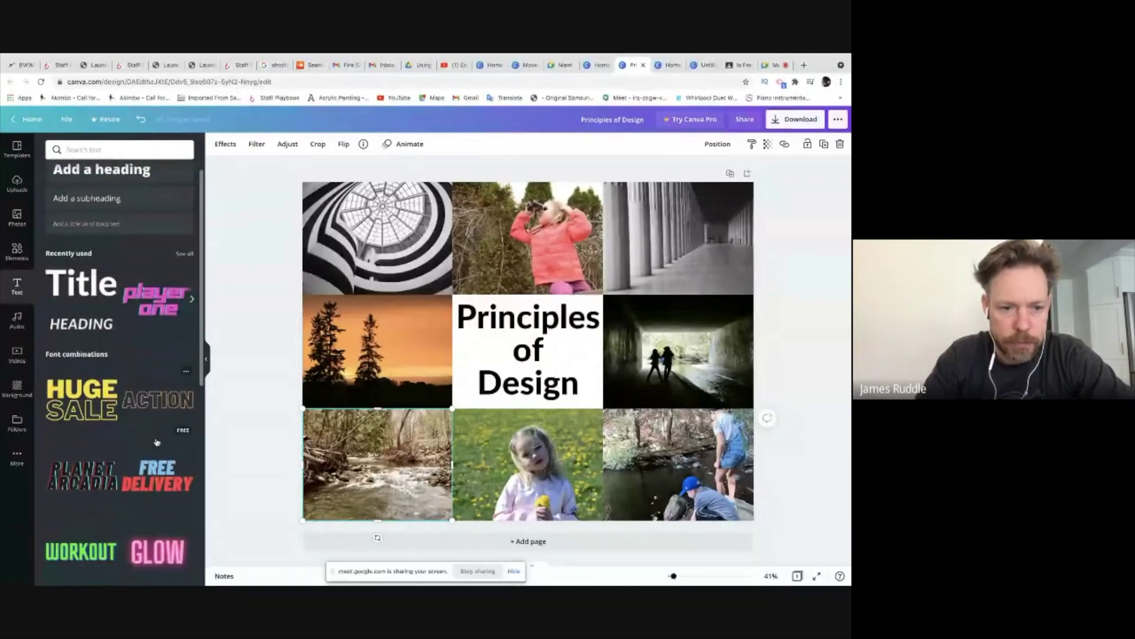
pyautogui.scroll(-3, 156, 442)
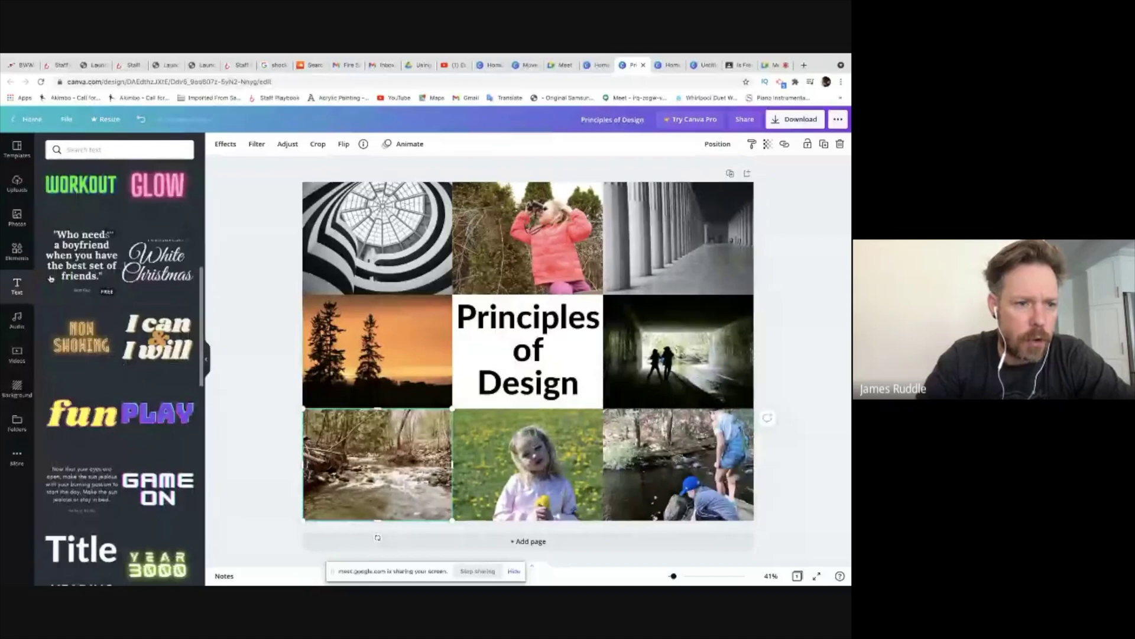
pyautogui.scroll(-2, 120, 365)
pyautogui.scroll(-5, 120, 366)
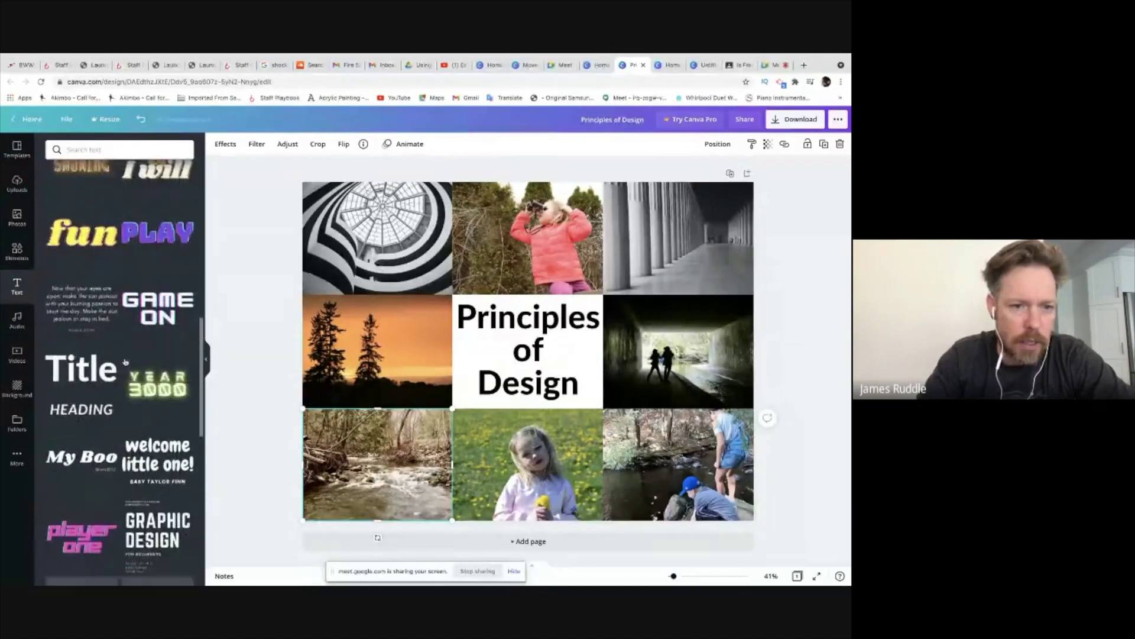
pyautogui.scroll(-7, 169, 315)
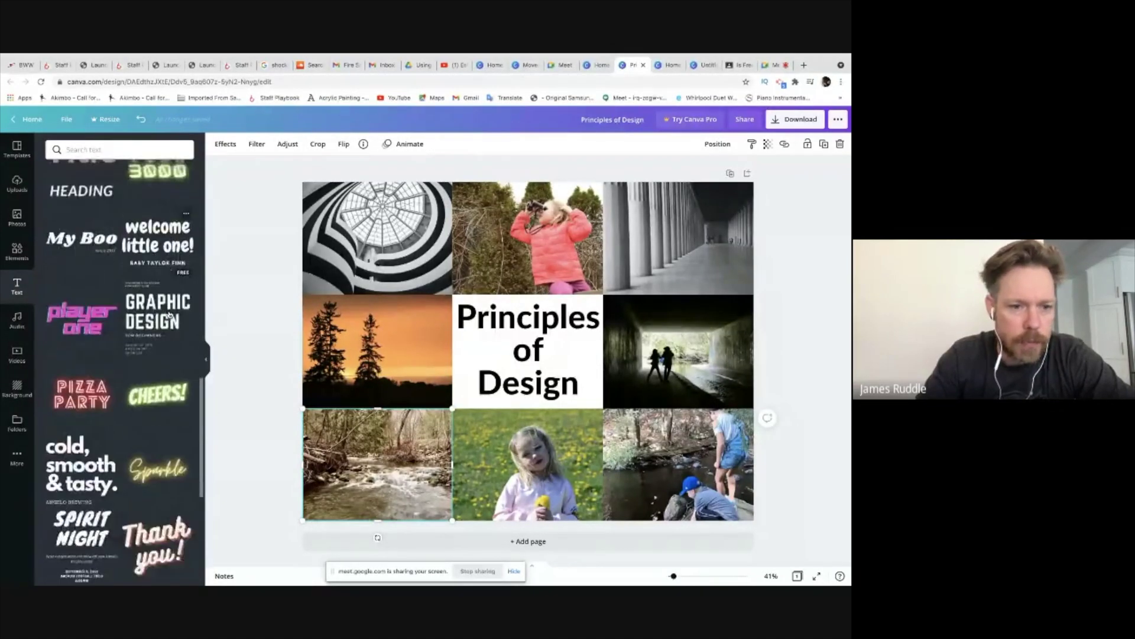
pyautogui.scroll(-2, 169, 314)
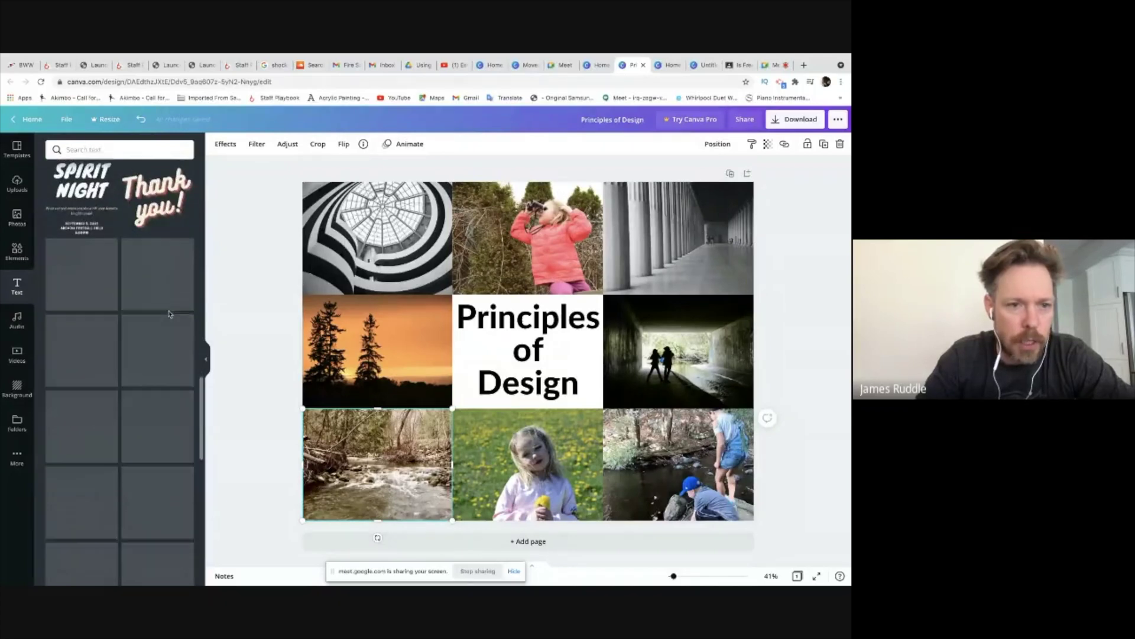
pyautogui.scroll(-5, 170, 314)
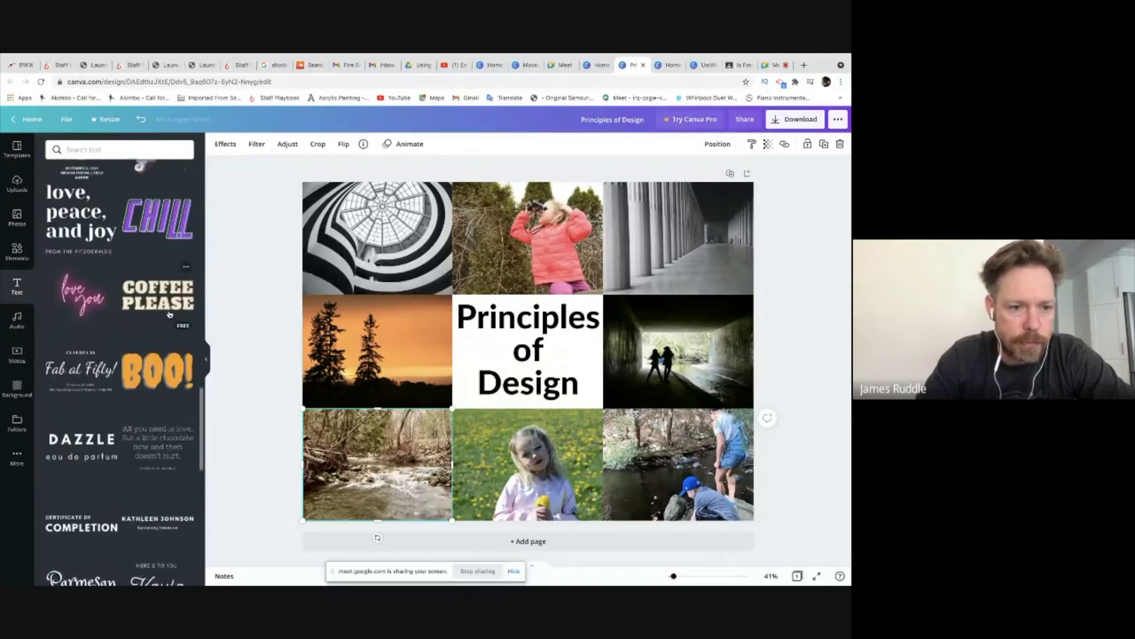
pyautogui.scroll(-6, 170, 315)
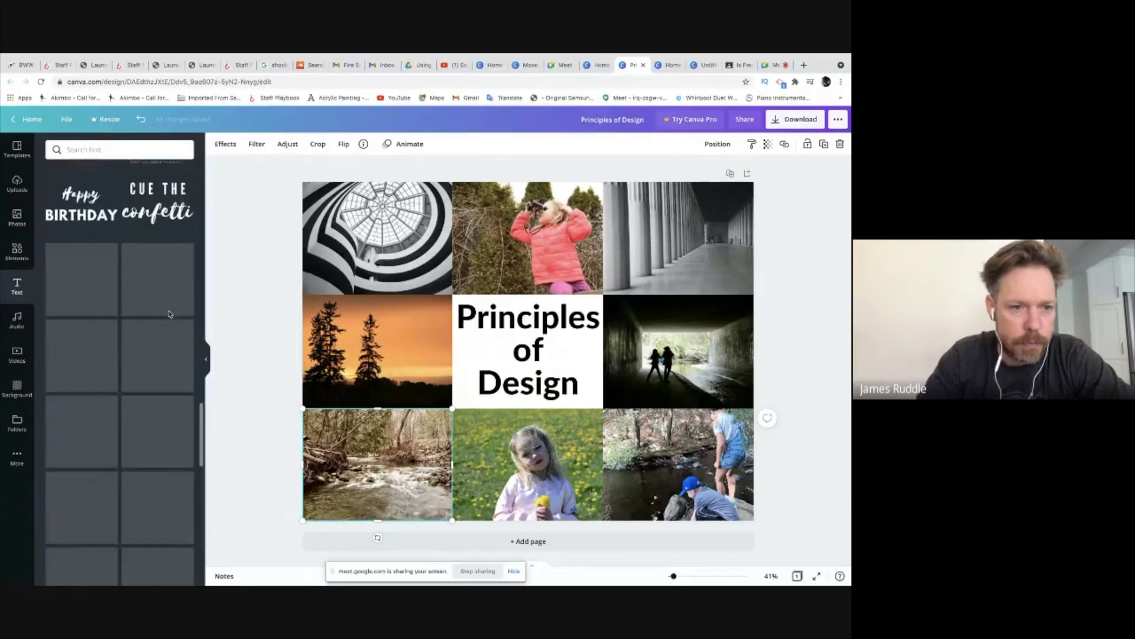
pyautogui.scroll(-4, 170, 314)
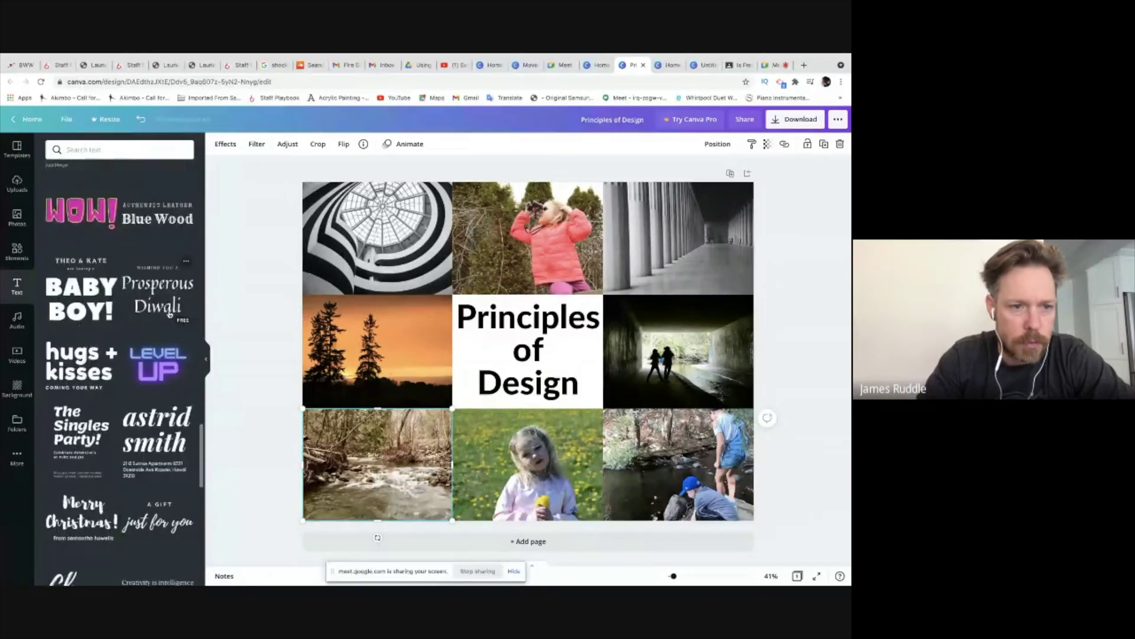
pyautogui.scroll(-2, 170, 314)
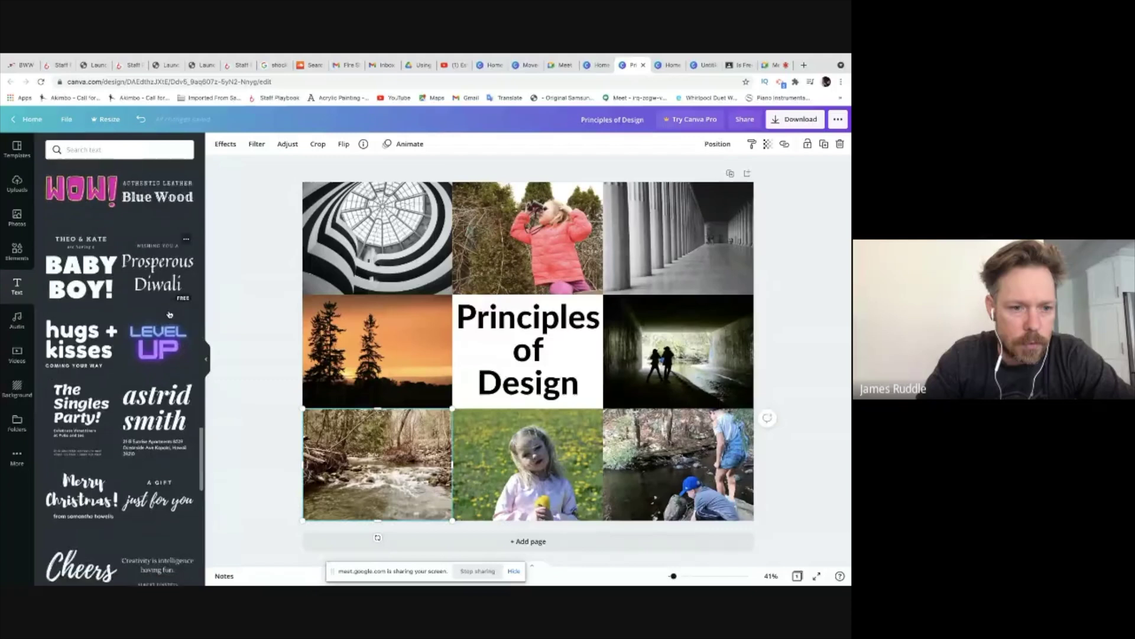
pyautogui.scroll(-5, 170, 315)
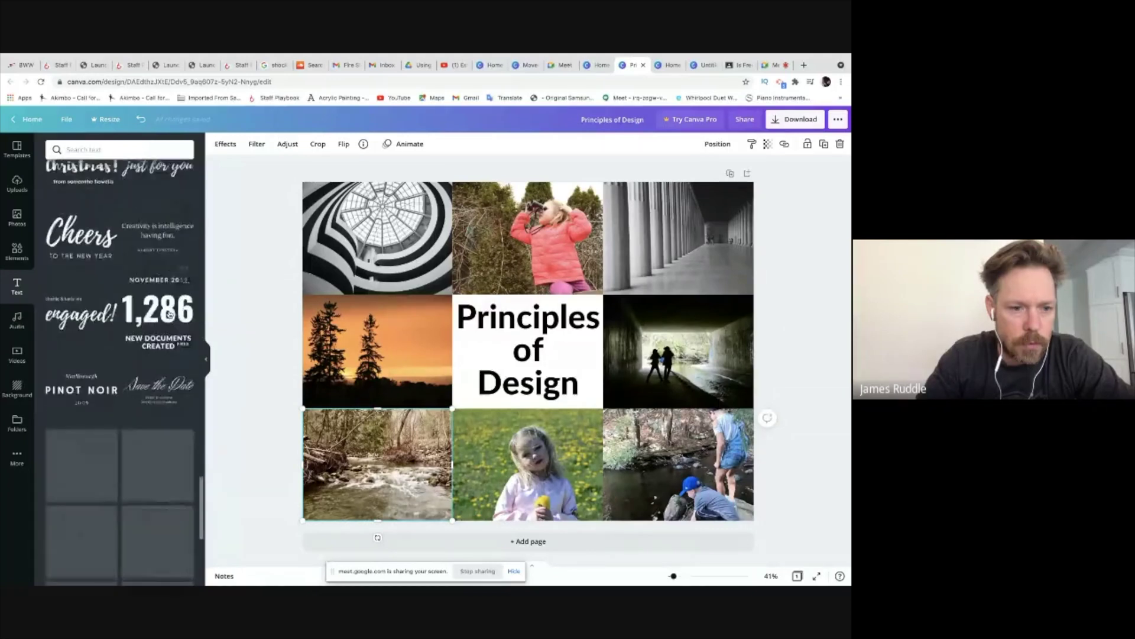
pyautogui.scroll(-5, 170, 314)
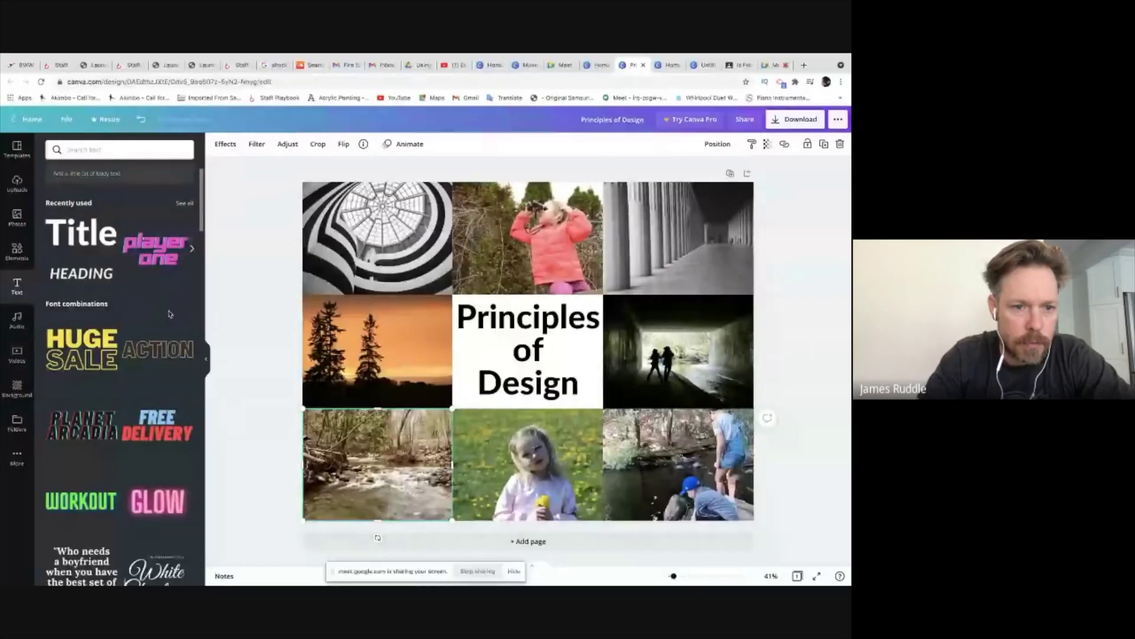
pyautogui.click(162, 346)
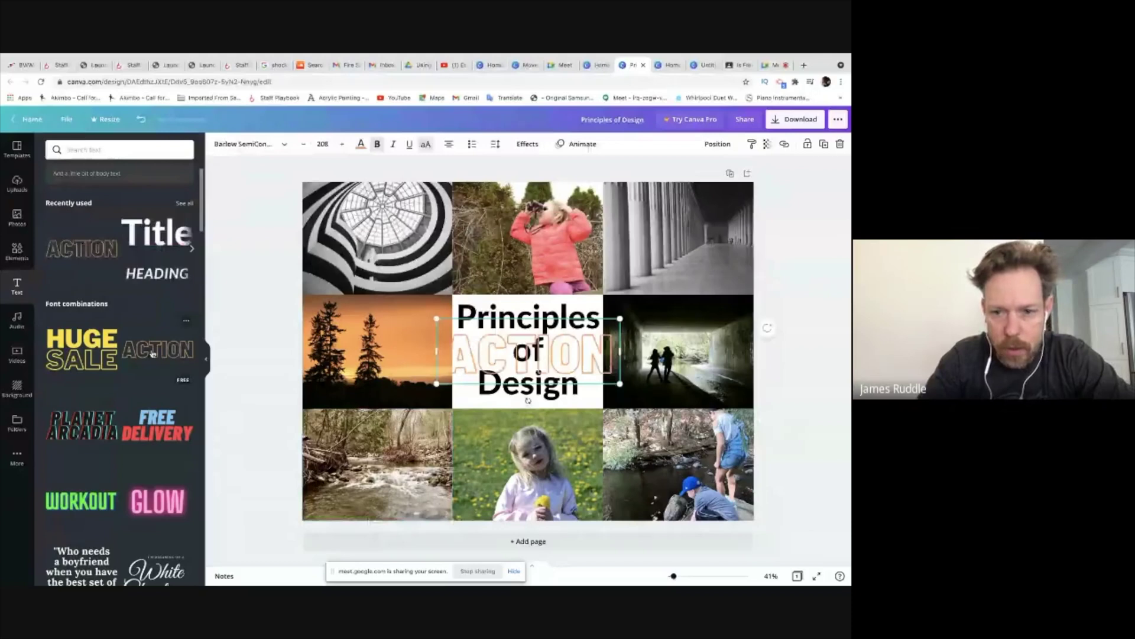
# Move the ACTION text onto the bottom-left river photo and shrink it.
pyautogui.doubleClick(534, 346)
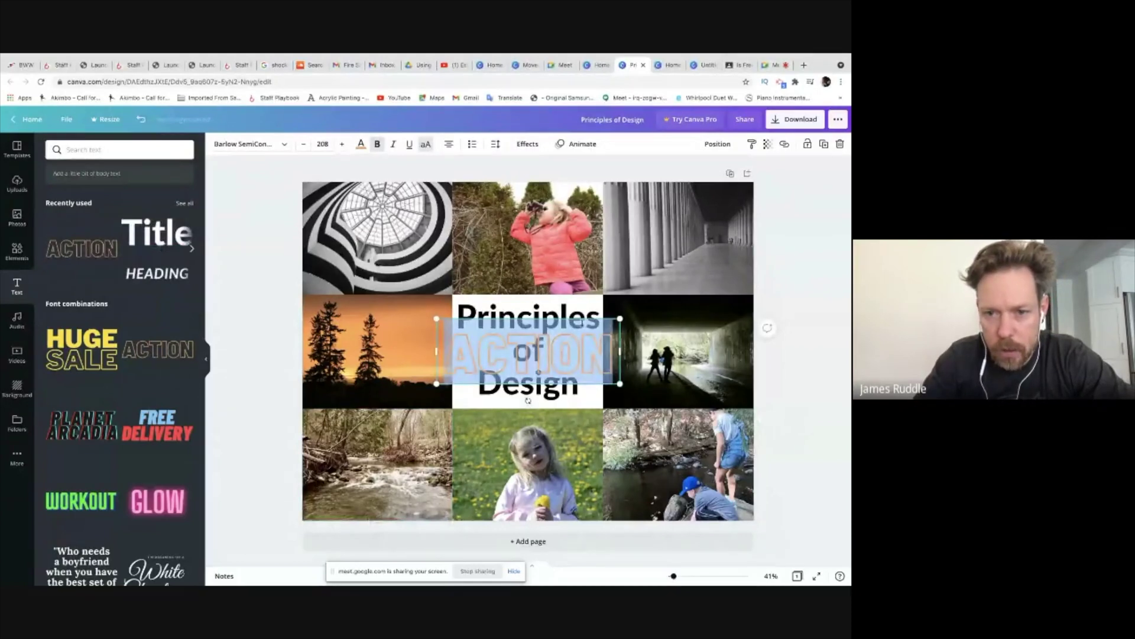
pyautogui.click(528, 401)
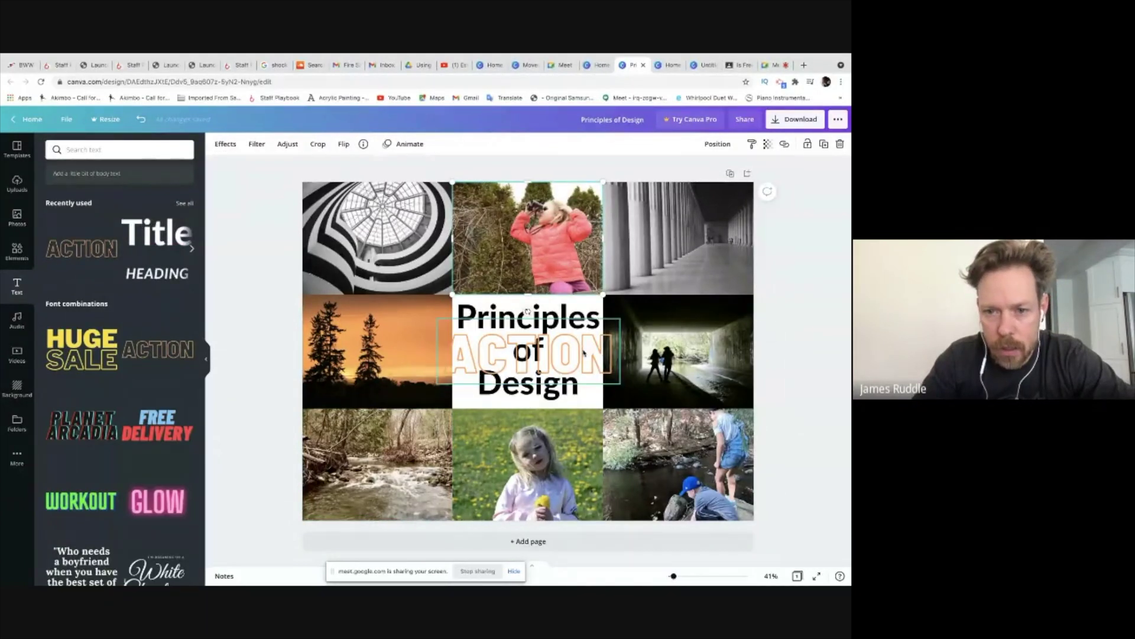
pyautogui.moveTo(579, 350); pyautogui.dragTo(445, 469)
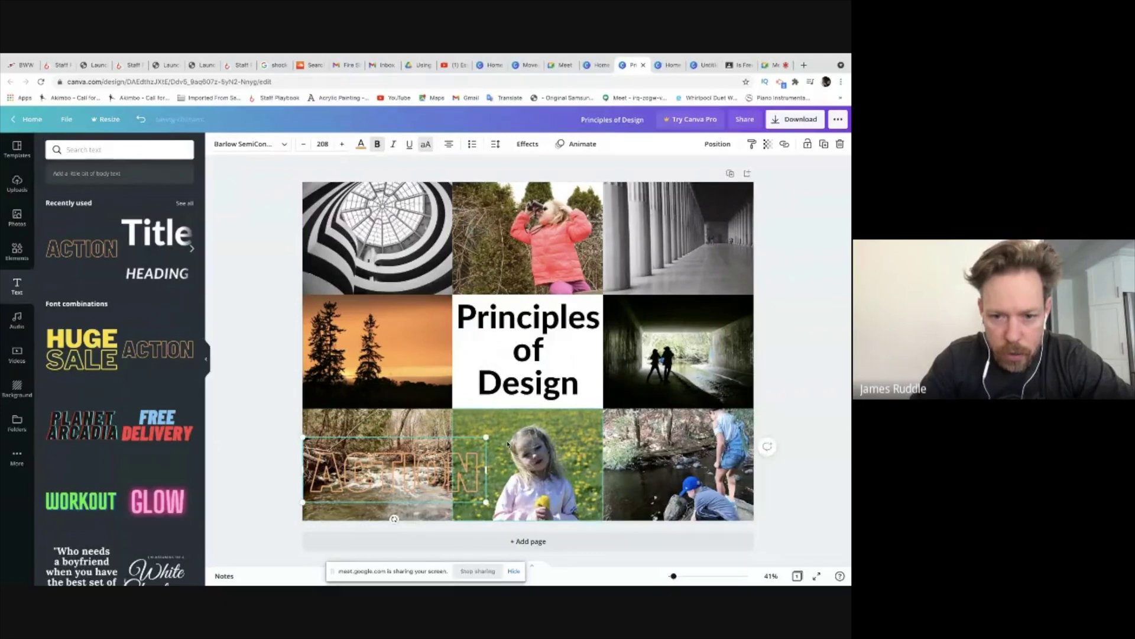
pyautogui.moveTo(486, 438); pyautogui.dragTo(399, 495)
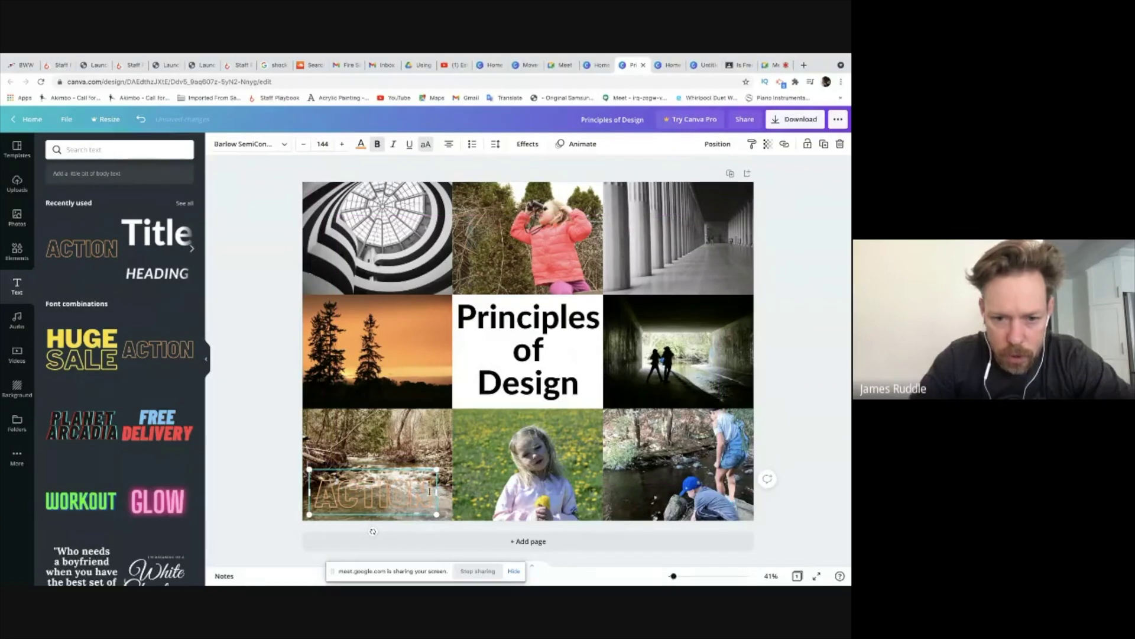
# Retype the text as MOVEMENT, widen it to one line and scale it to size 93.3.
pyautogui.moveTo(429, 491); pyautogui.dragTo(311, 492)
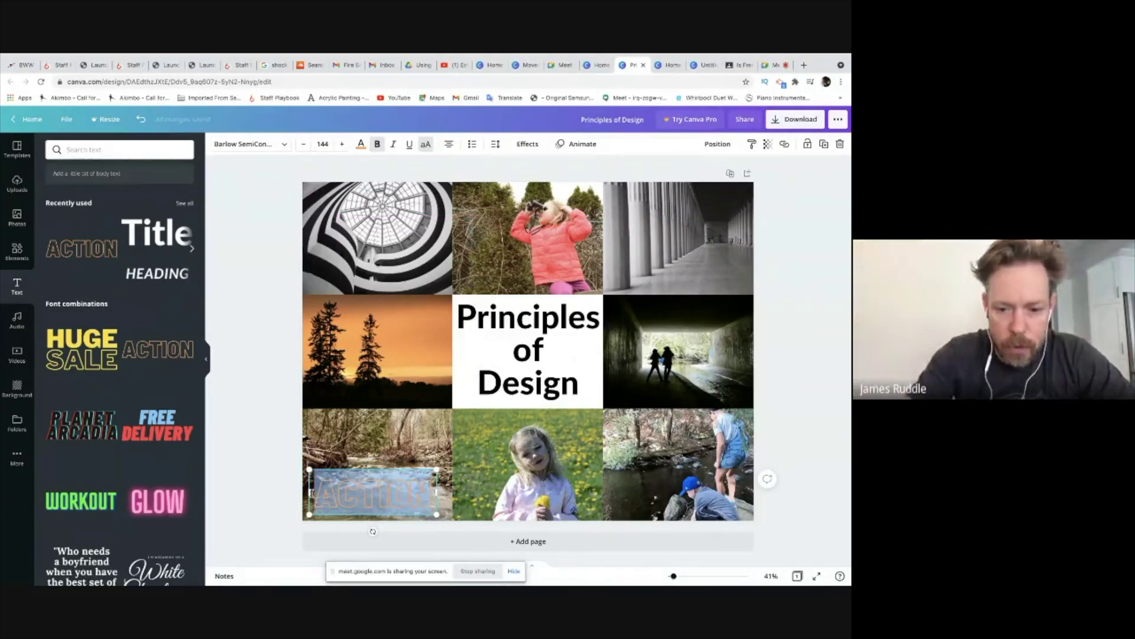
pyautogui.write('MOVEMEN')
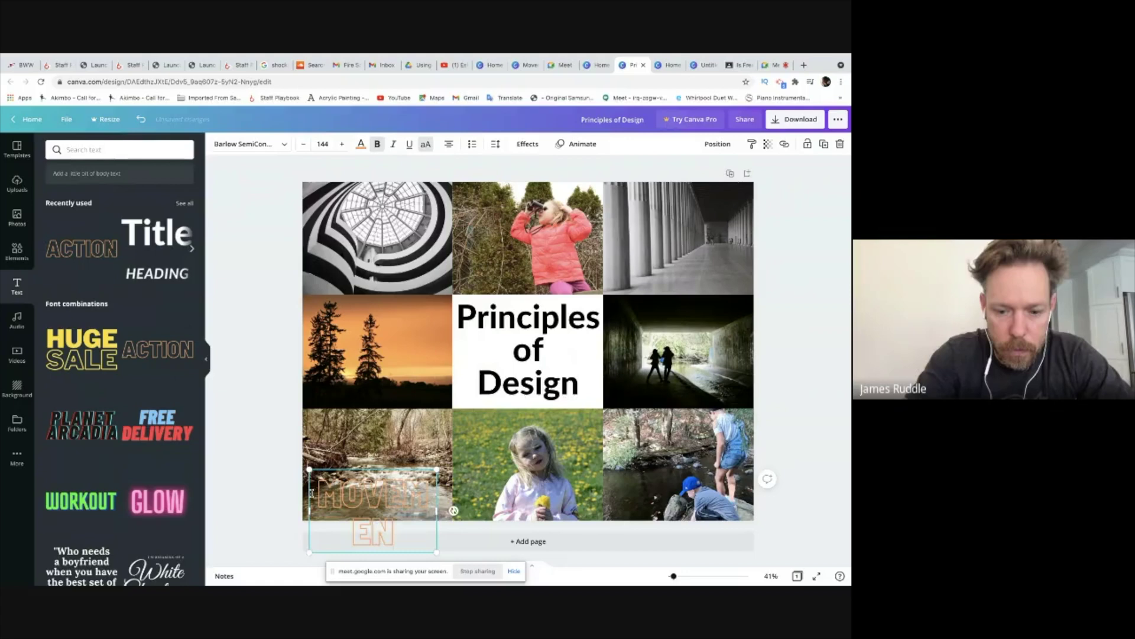
pyautogui.write('T')
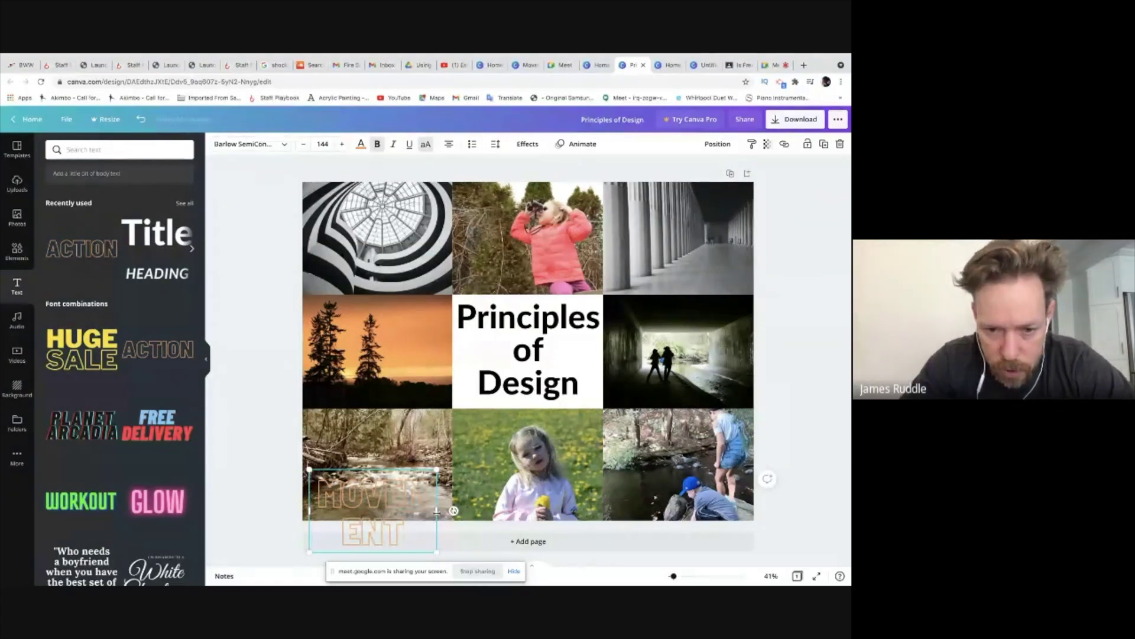
pyautogui.moveTo(437, 510); pyautogui.dragTo(519, 510)
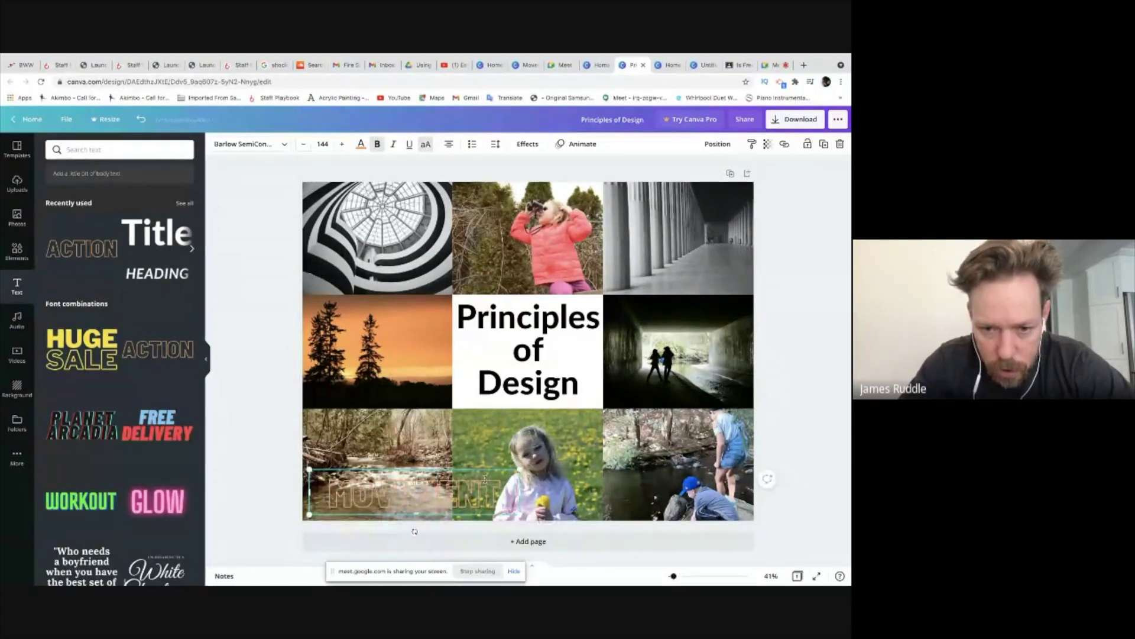
pyautogui.moveTo(519, 469); pyautogui.dragTo(445, 485)
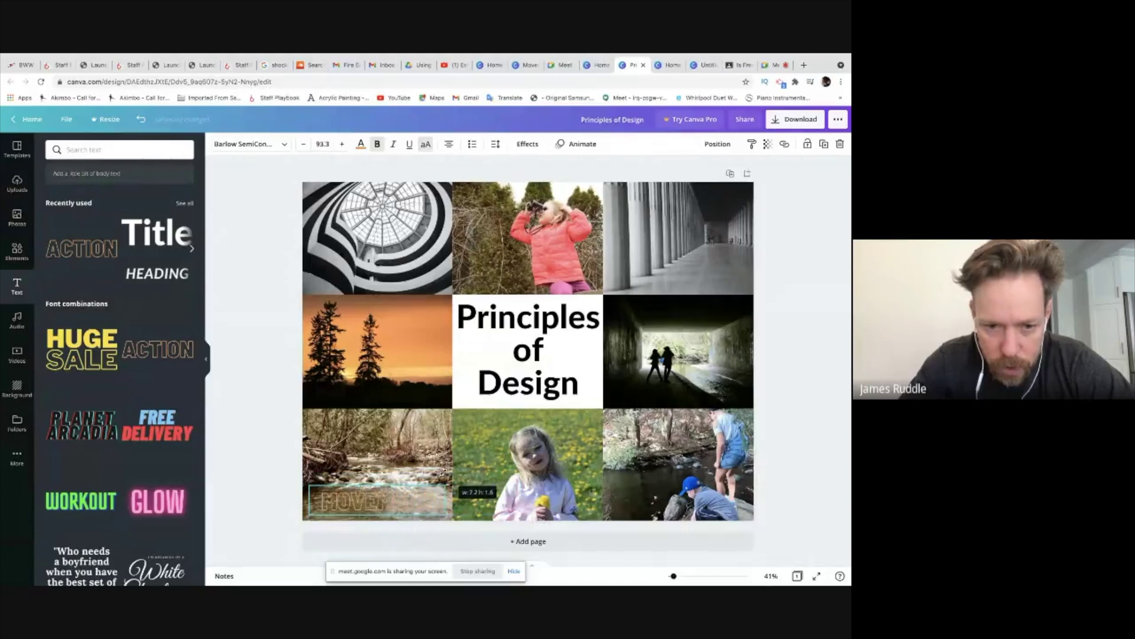
pyautogui.doubleClick(433, 498)
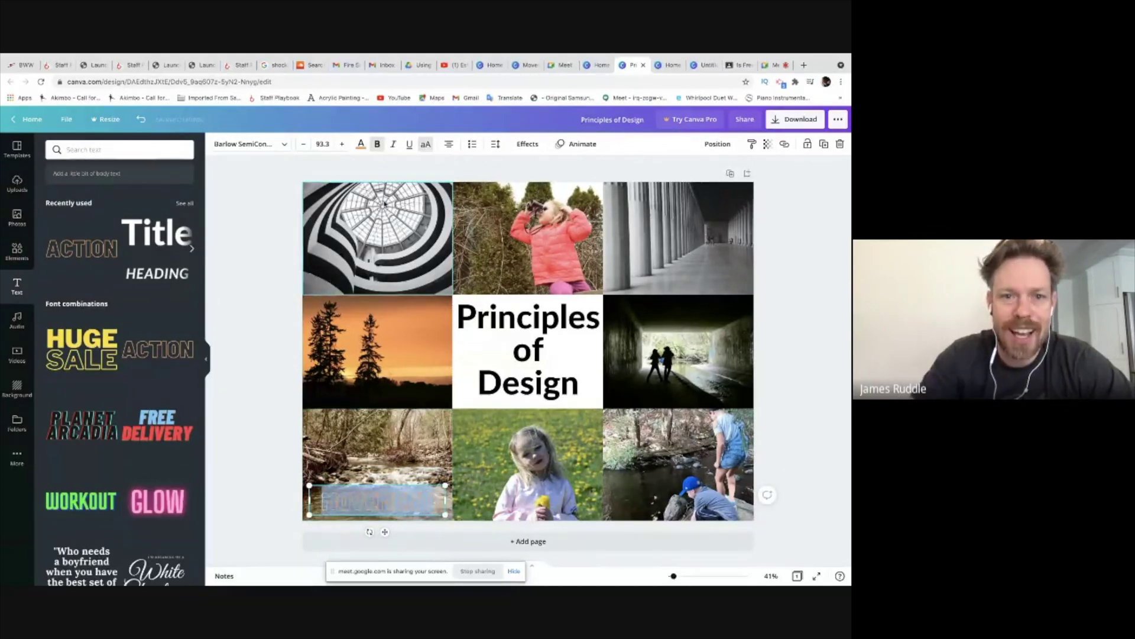
pyautogui.click(361, 145)
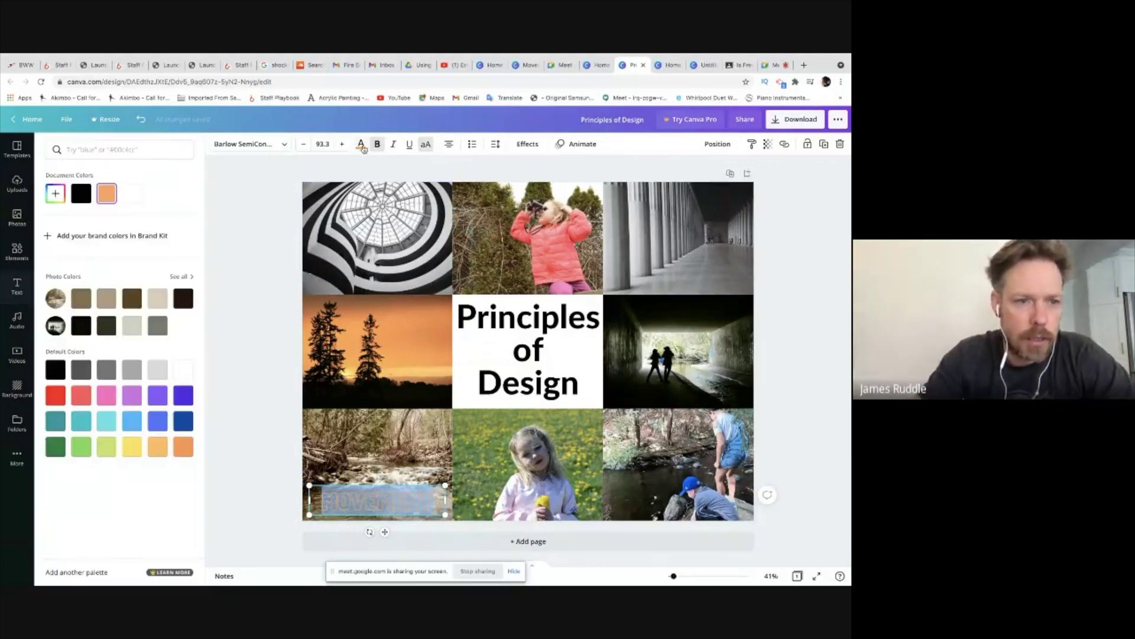
# Colour the MOVEMENT text white and drag it up to the top of the river photo.
pyautogui.click(81, 193)
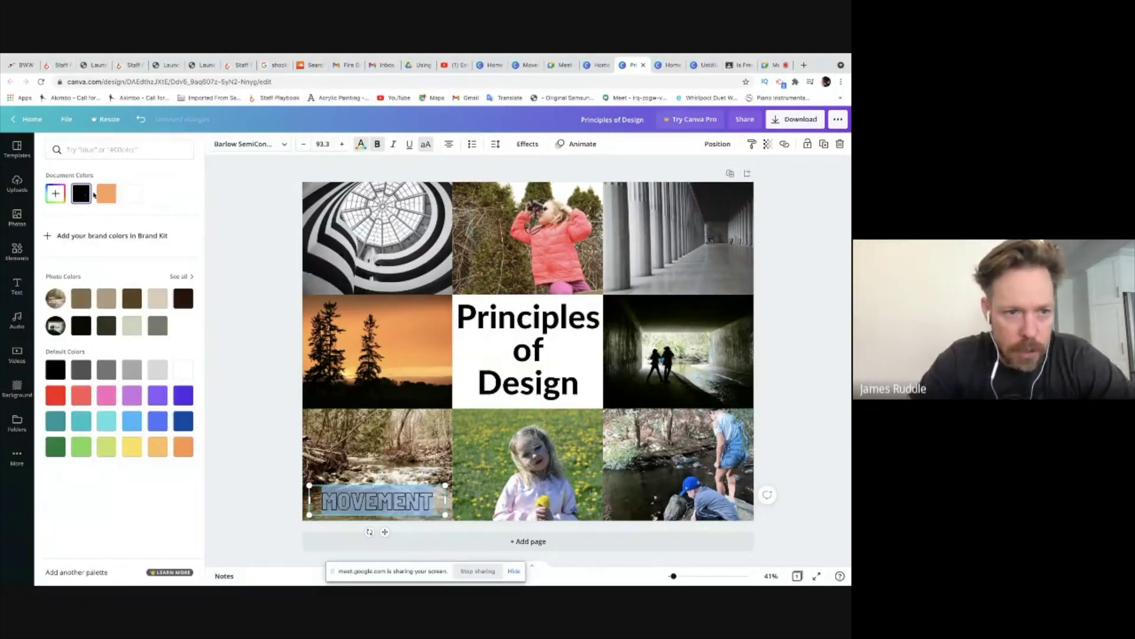
pyautogui.click(133, 193)
pyautogui.click(364, 421)
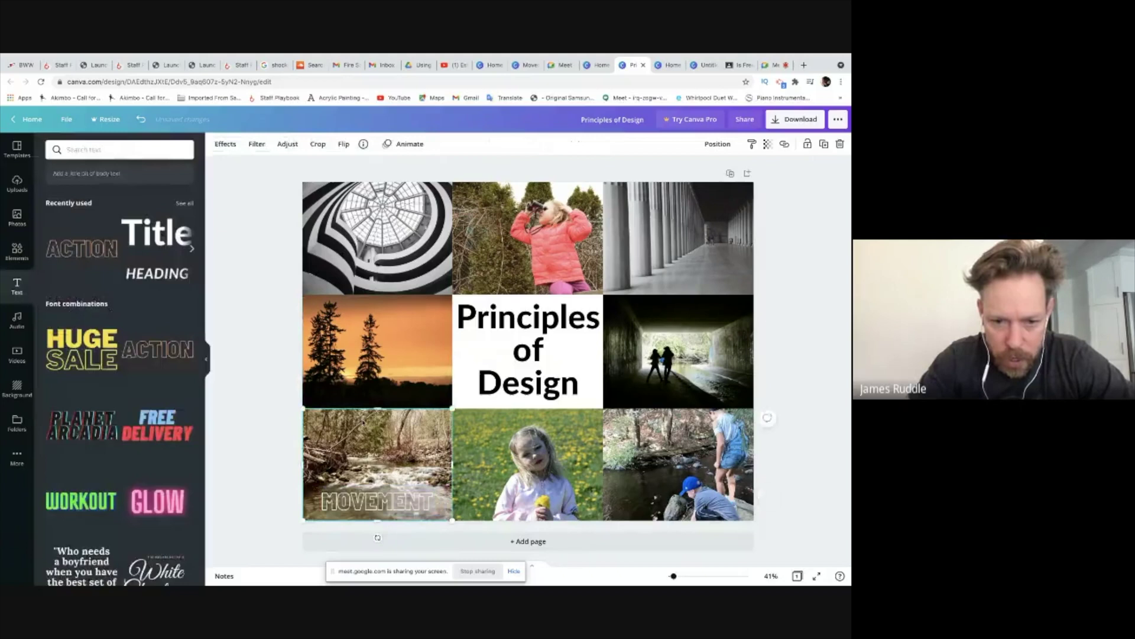
pyautogui.click(400, 499)
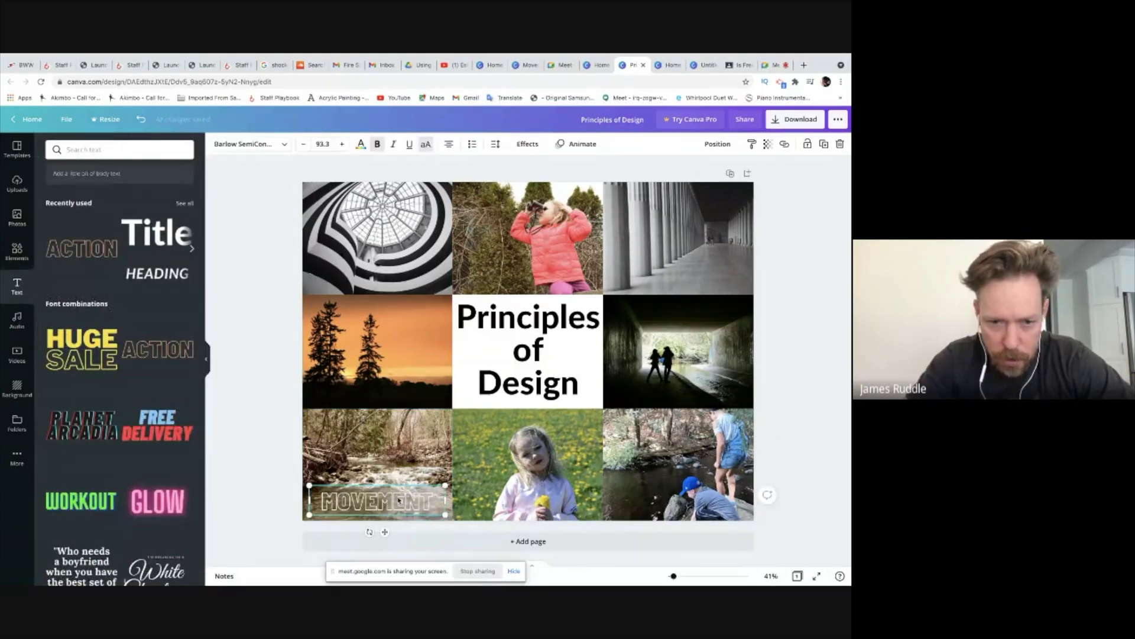
pyautogui.moveTo(400, 500); pyautogui.dragTo(400, 423)
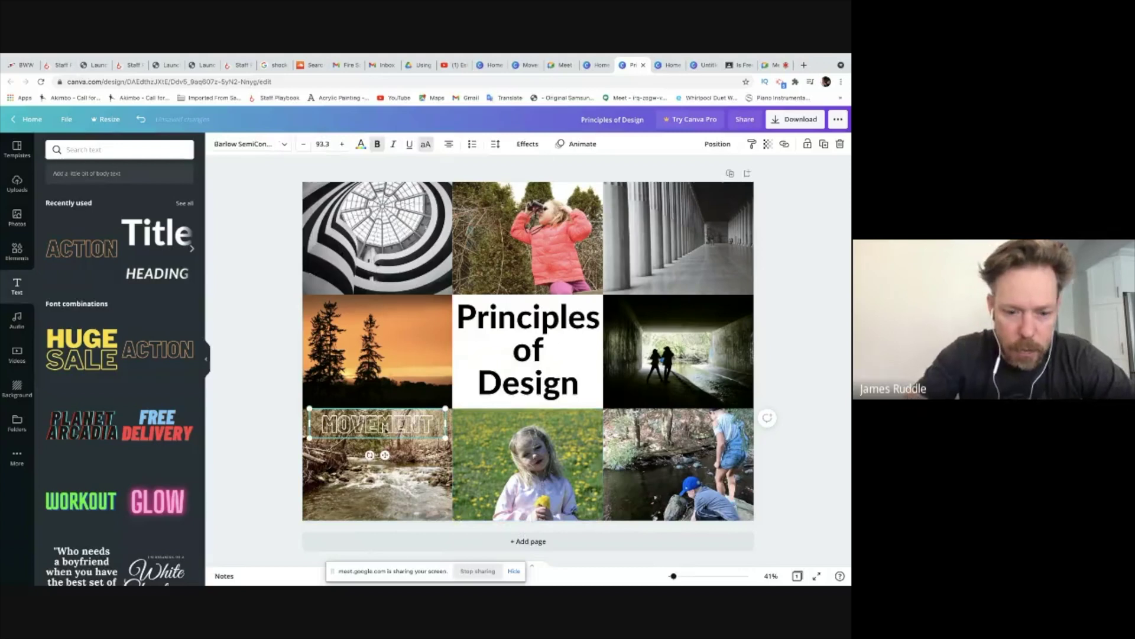
# Make a HARMONY label on the bottom-middle photo and copy it to the bottom-right and top-left photos.
pyautogui.moveTo(399, 424); pyautogui.dragTo(473, 425)
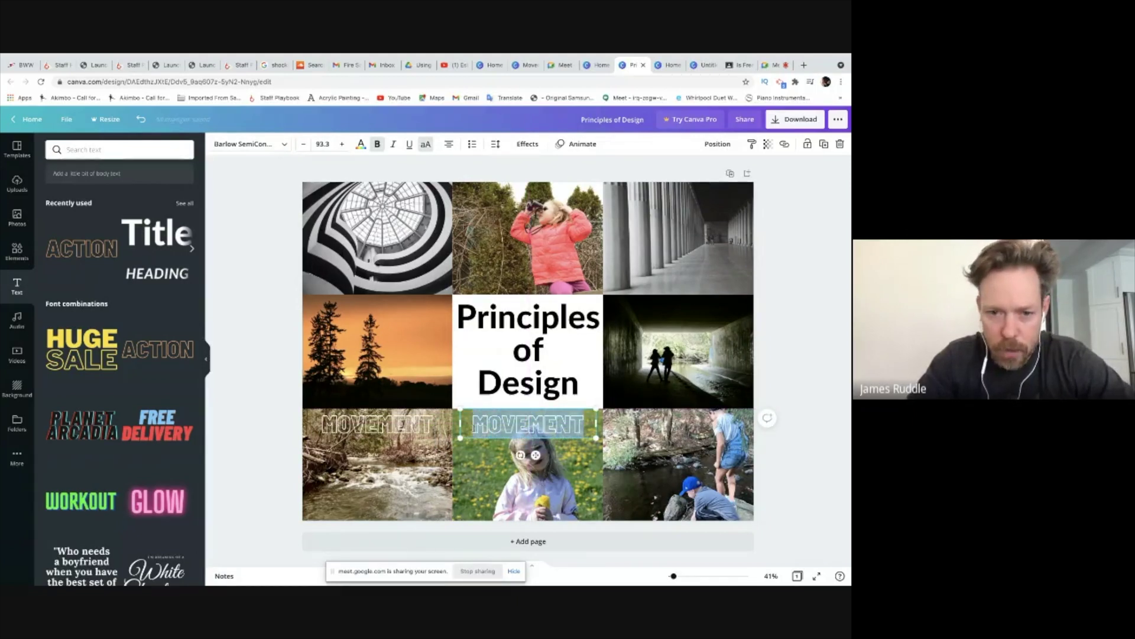
pyautogui.write('HARM')
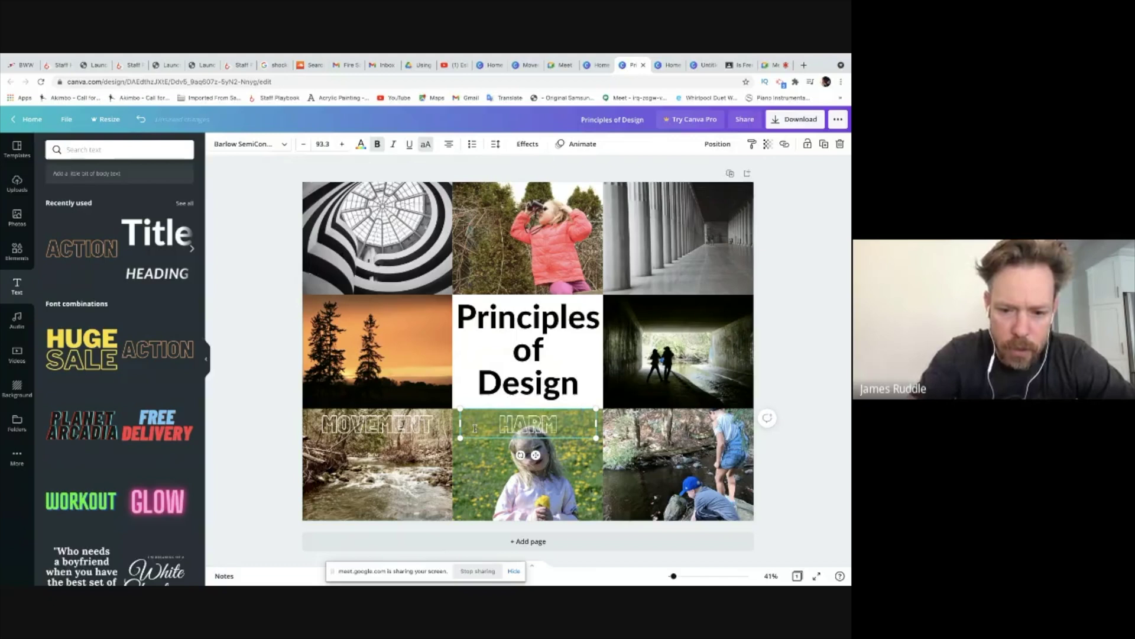
pyautogui.write('ONY')
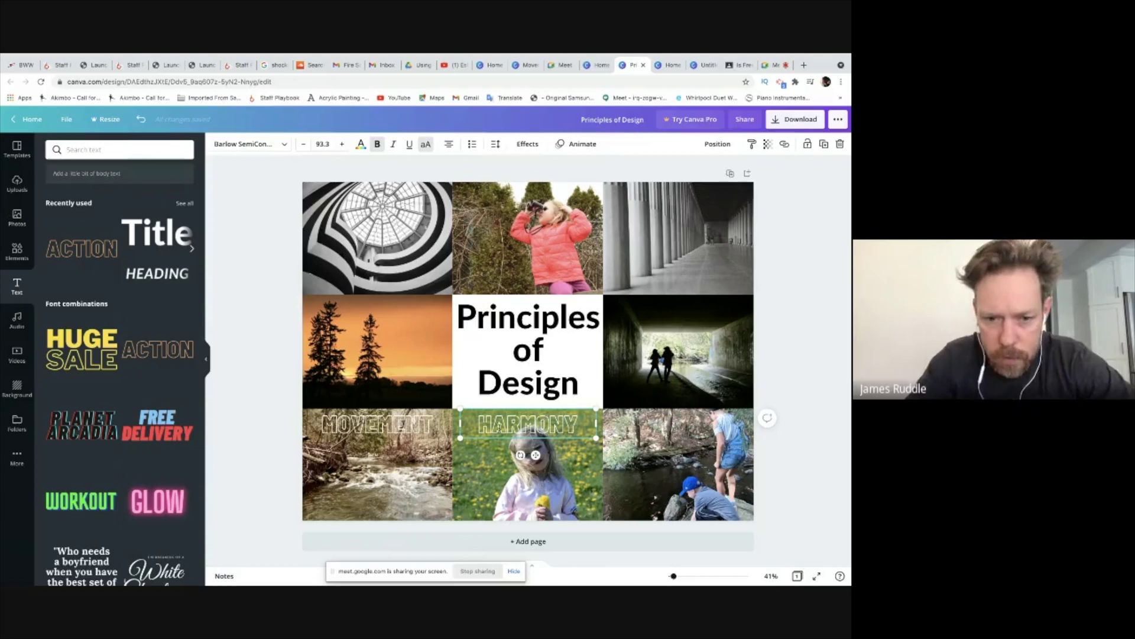
pyautogui.moveTo(588, 427); pyautogui.dragTo(448, 427)
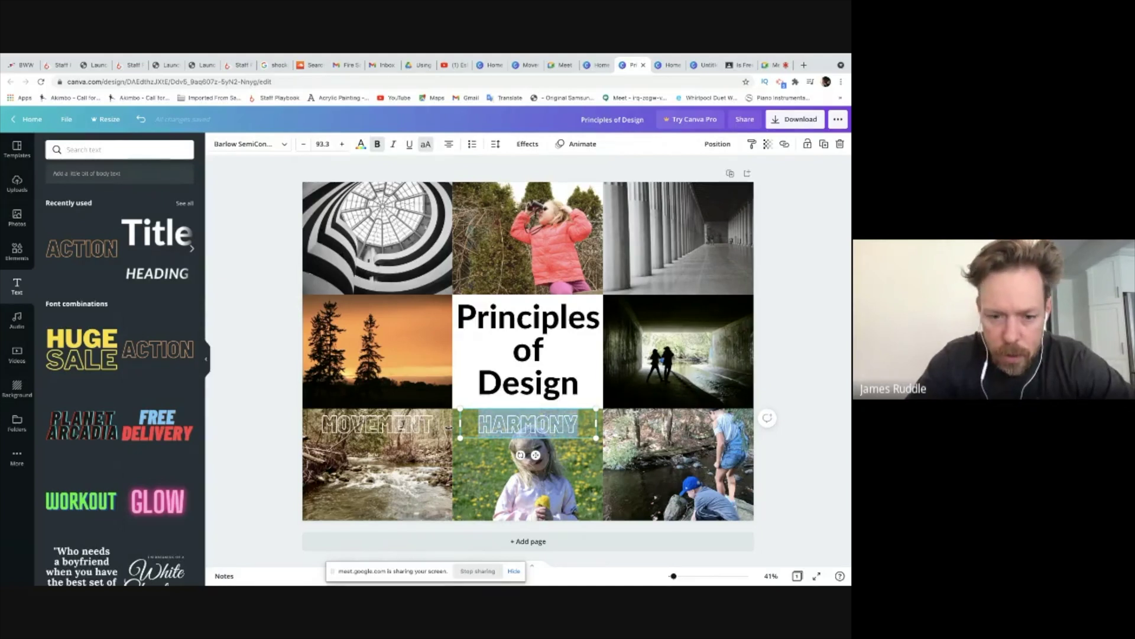
pyautogui.click(490, 461)
pyautogui.click(519, 431)
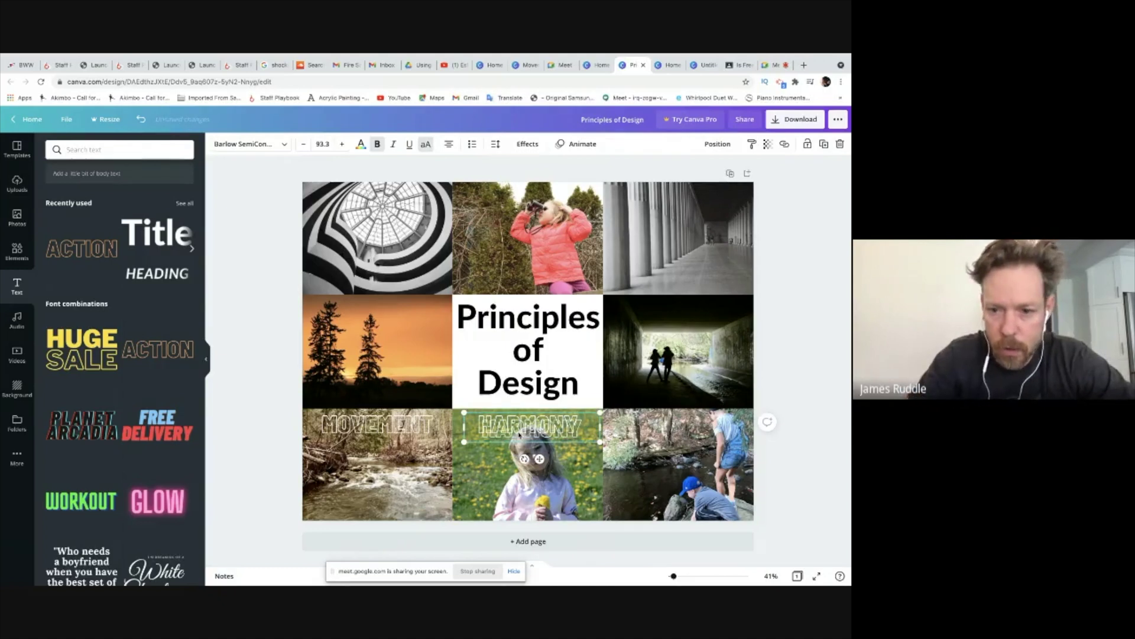
pyautogui.moveTo(519, 435); pyautogui.dragTo(661, 429)
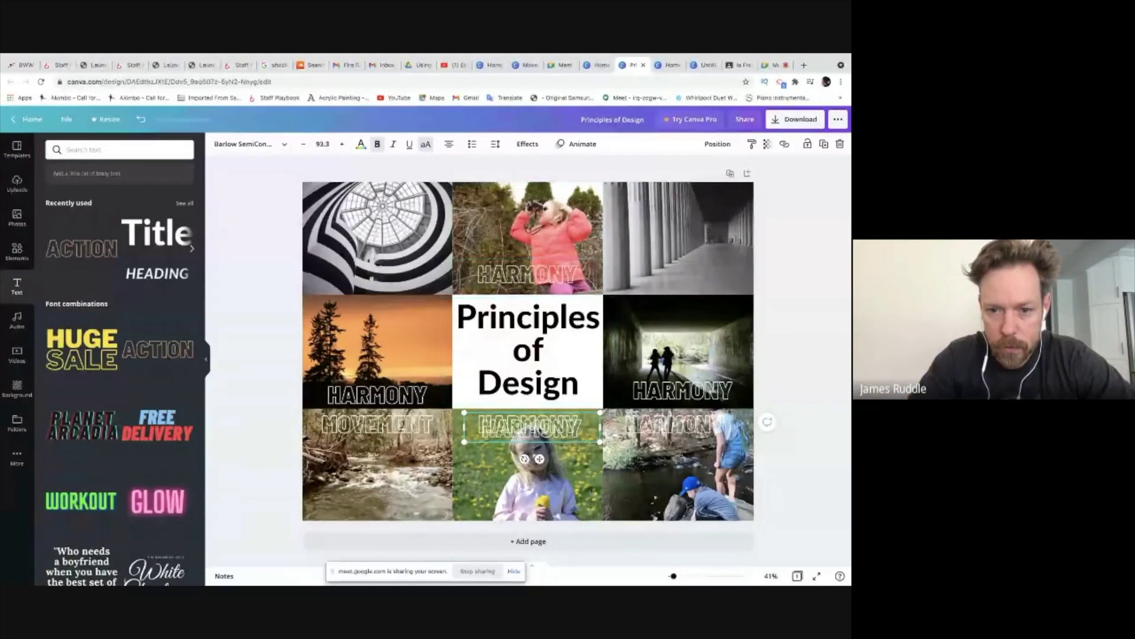
pyautogui.moveTo(533, 427); pyautogui.dragTo(383, 277)
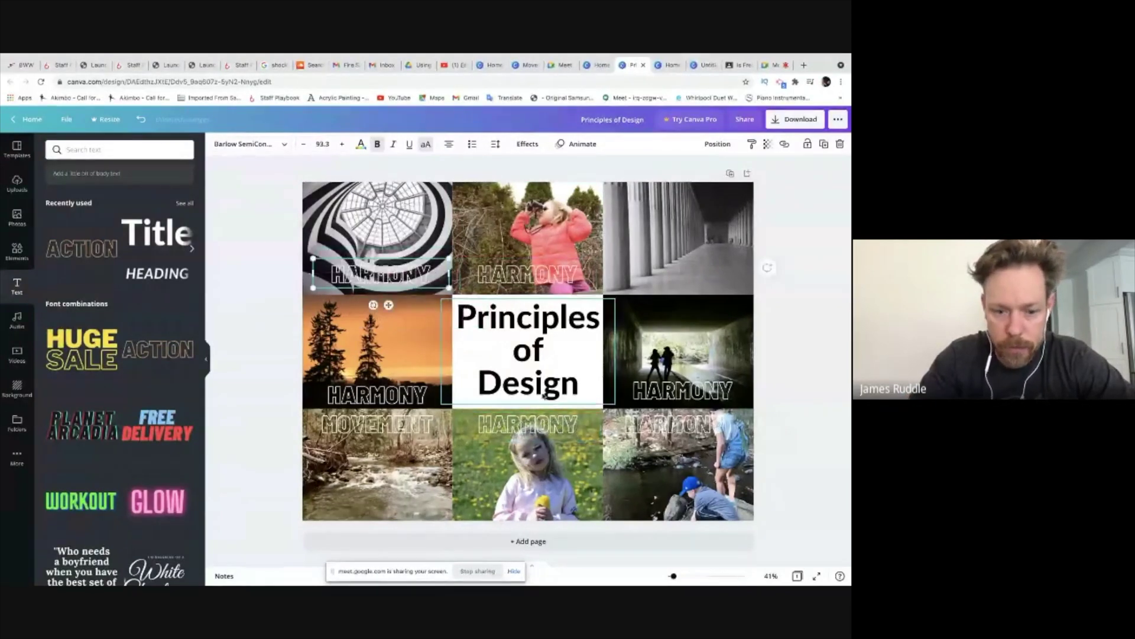
# Place another HARMONY label copy on the top-right photo and select the top-left label.
pyautogui.click(532, 426)
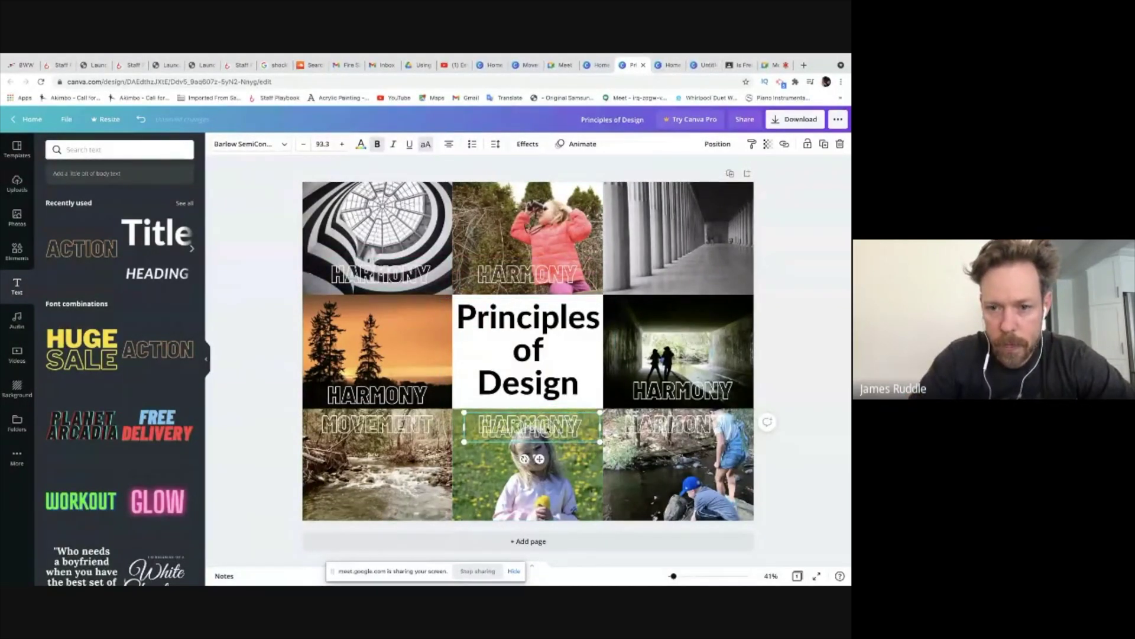
pyautogui.moveTo(550, 426); pyautogui.dragTo(698, 274)
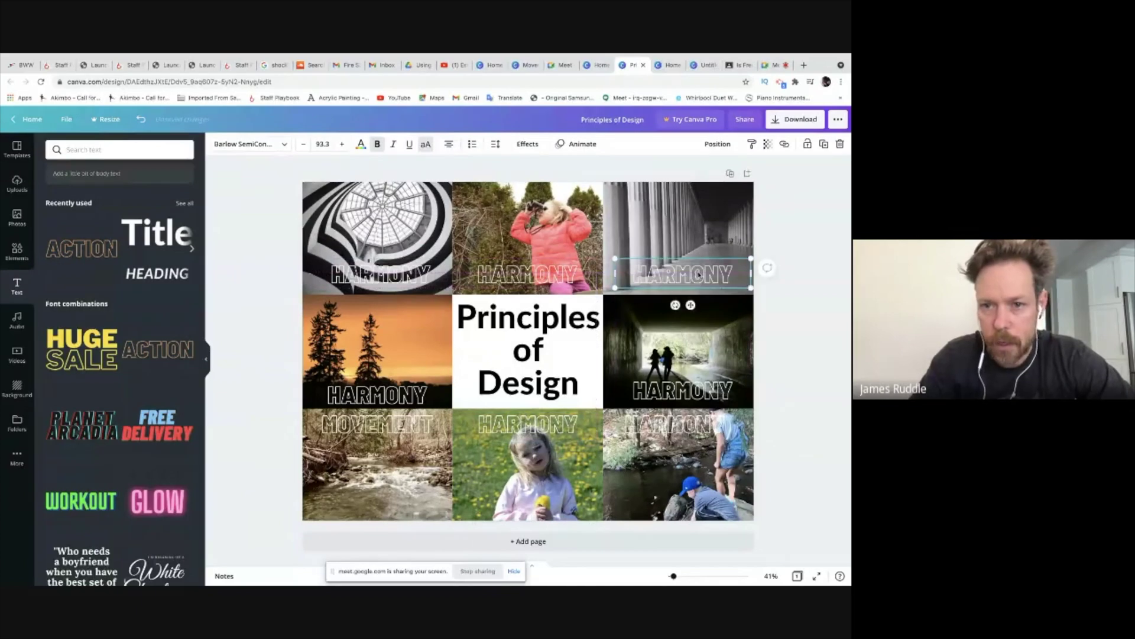
pyautogui.click(381, 274)
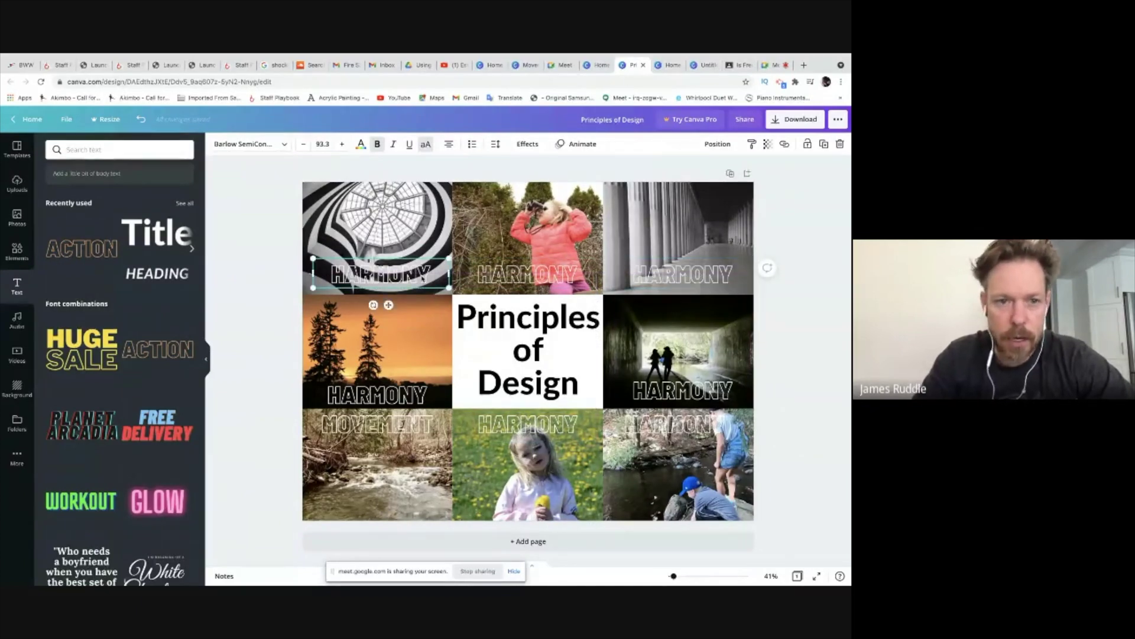
# Review the Classroom assignment instructions, then return to the Principles of Design collage.
pyautogui.click(739, 65)
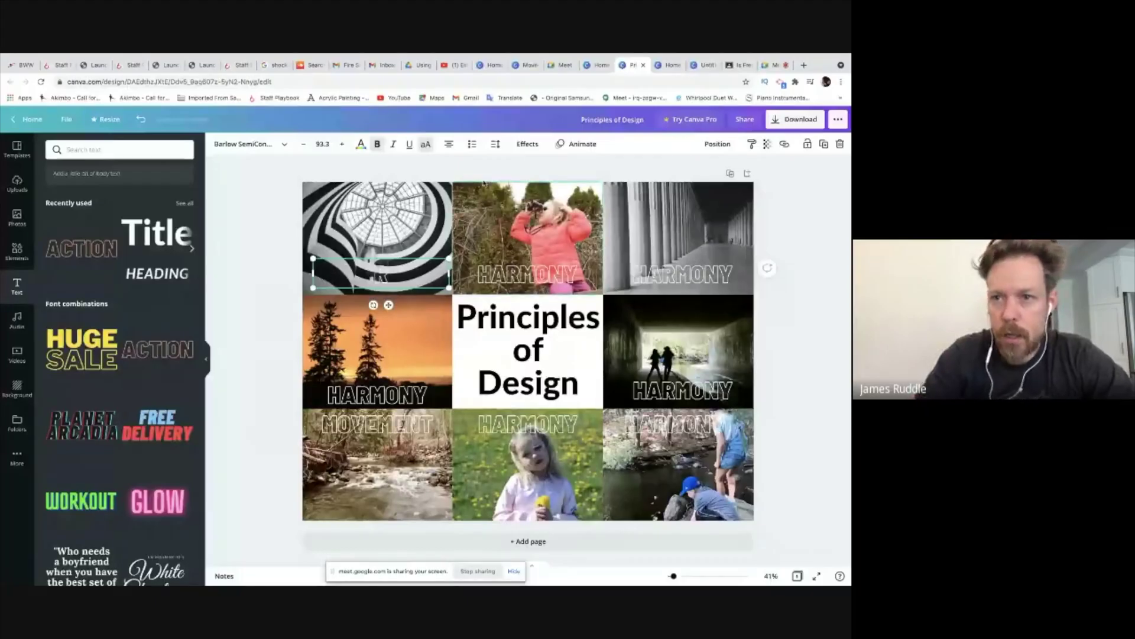
pyautogui.click(739, 66)
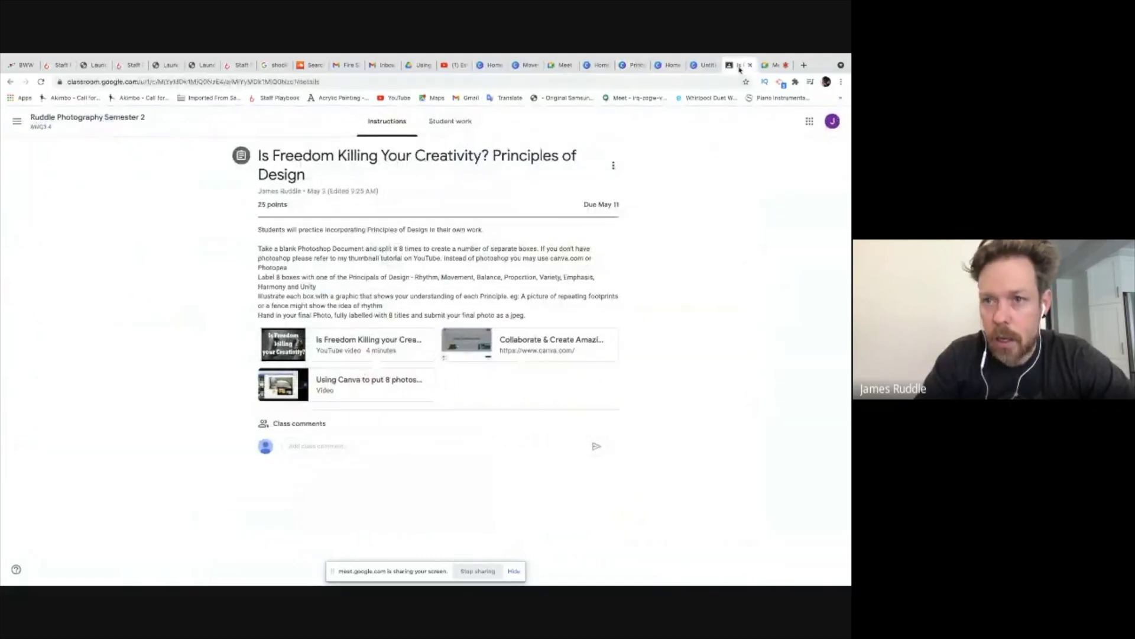
pyautogui.click(598, 66)
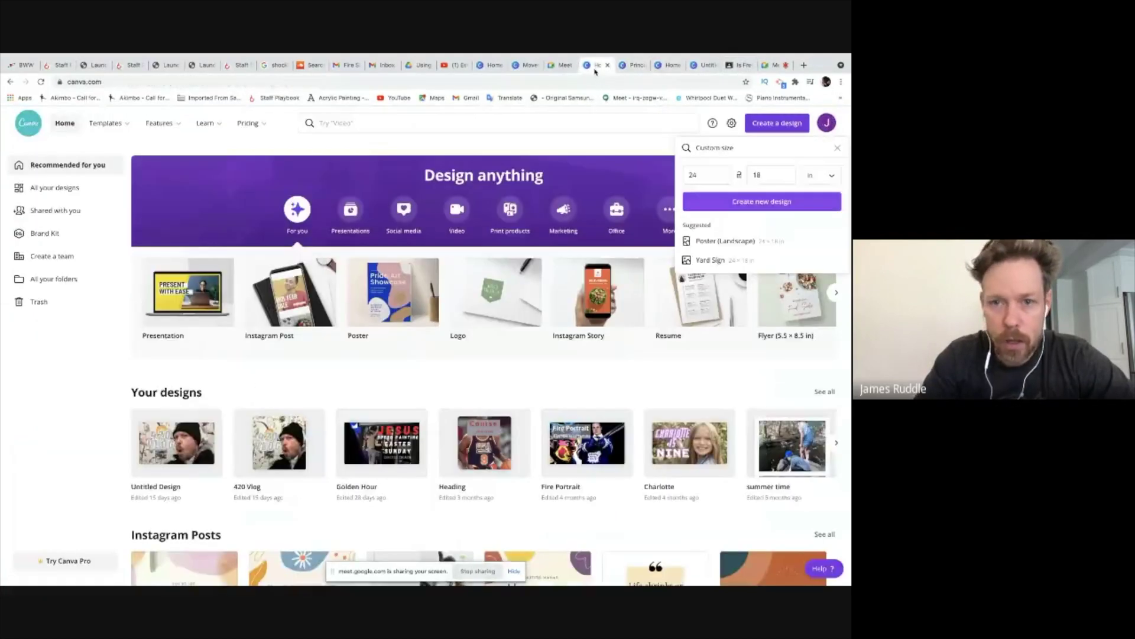
pyautogui.click(636, 68)
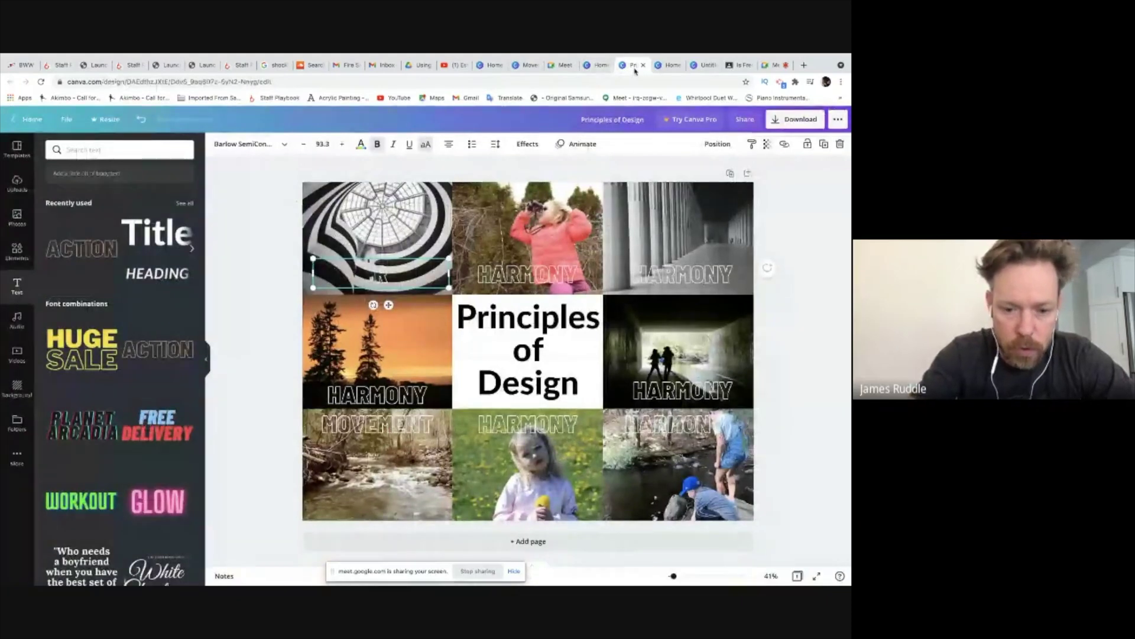
# Label the top-left photo RHYTHYM and check the spelling in a Google search tab.
pyautogui.write('YTHYM')
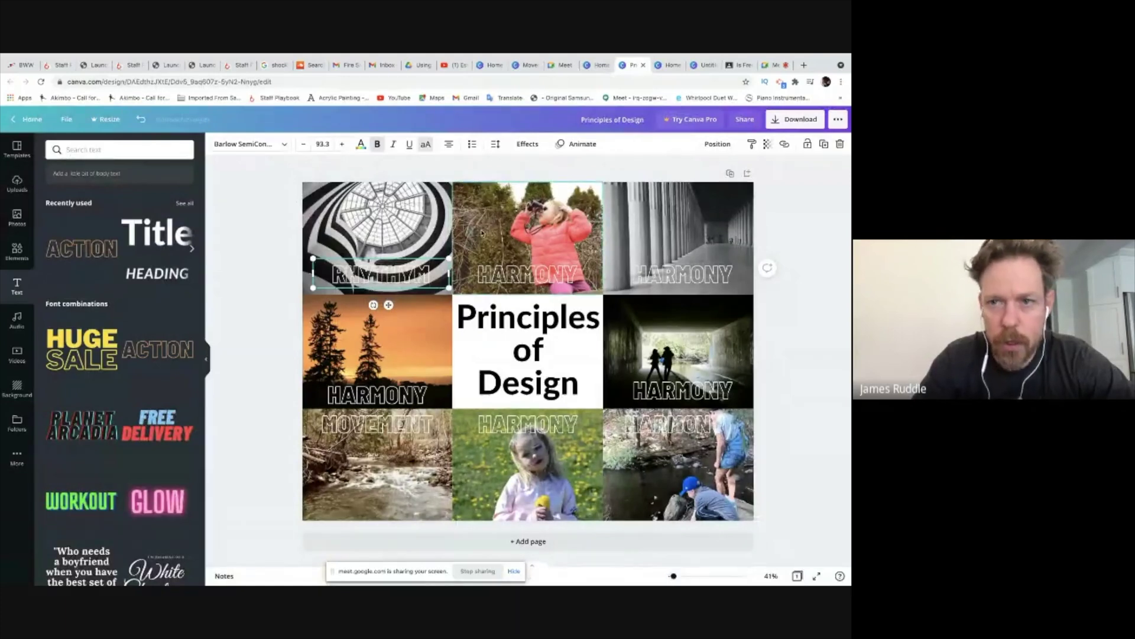
pyautogui.click(804, 65)
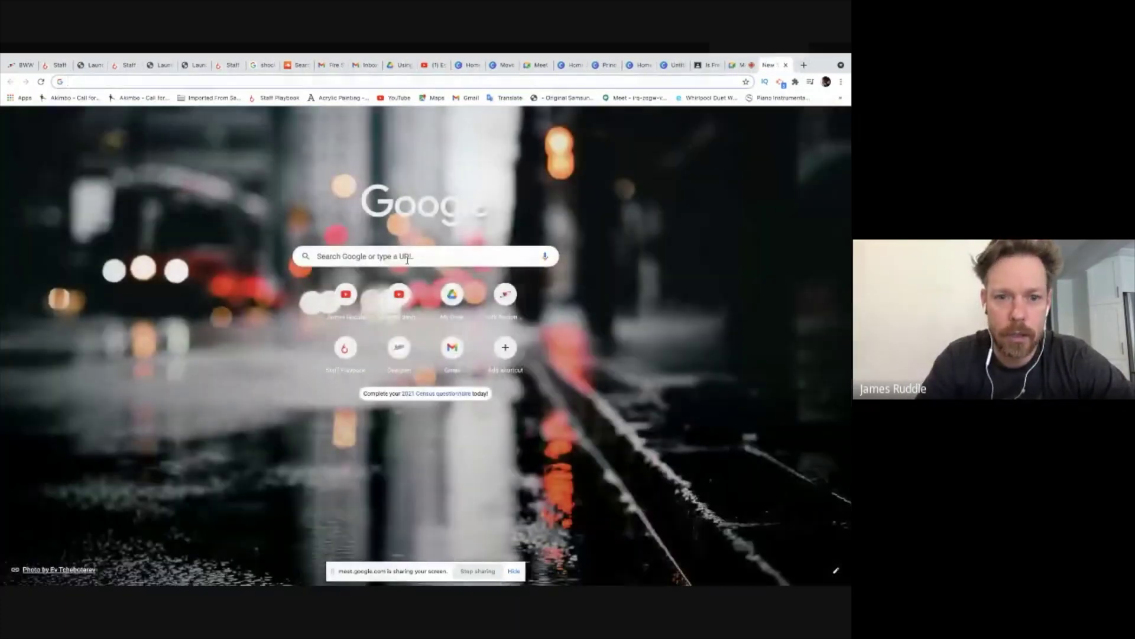
pyautogui.click(407, 258)
pyautogui.write('rhy')
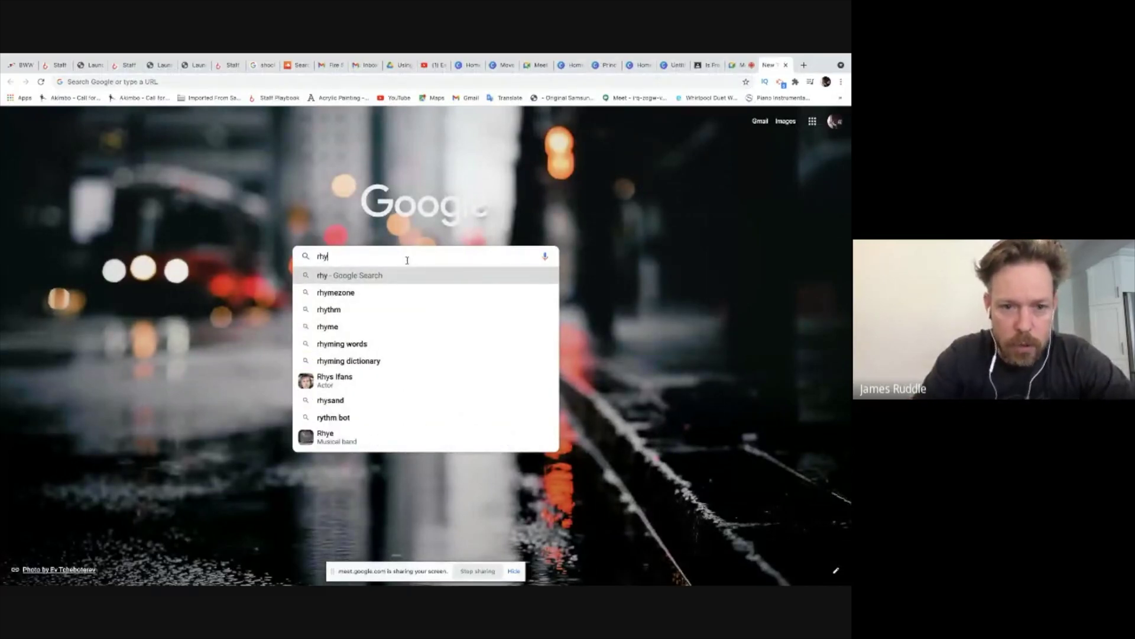
pyautogui.click(644, 66)
pyautogui.click(603, 66)
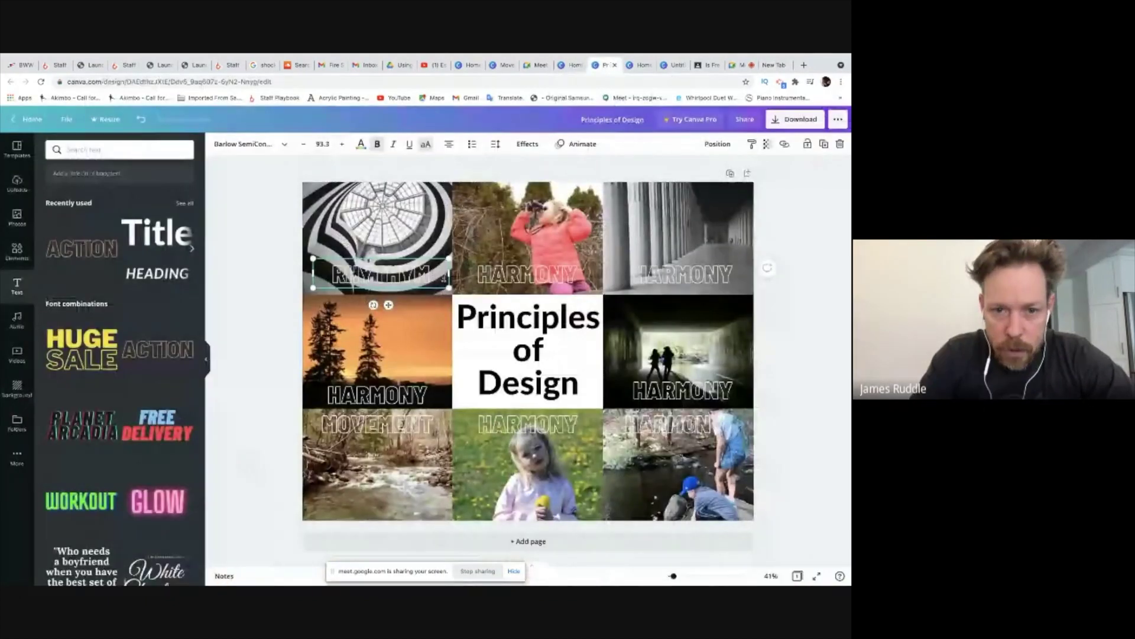
# Relabel the top-middle photo EMPHASIS, then check the Classroom assignment instructions.
pyautogui.click(524, 280)
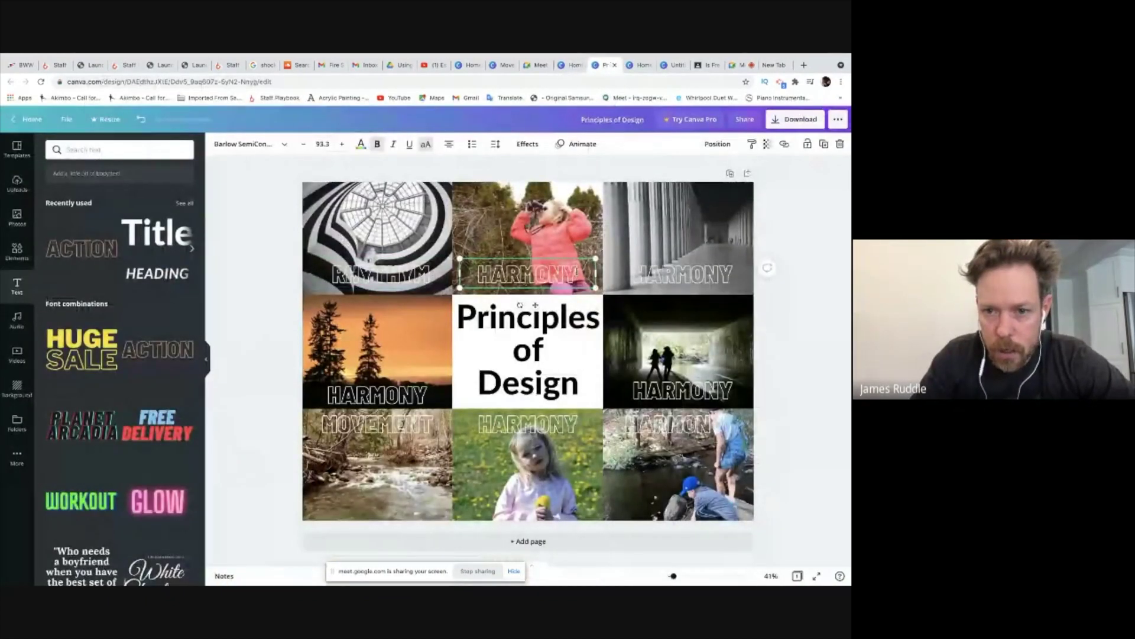
pyautogui.moveTo(583, 275); pyautogui.dragTo(477, 275)
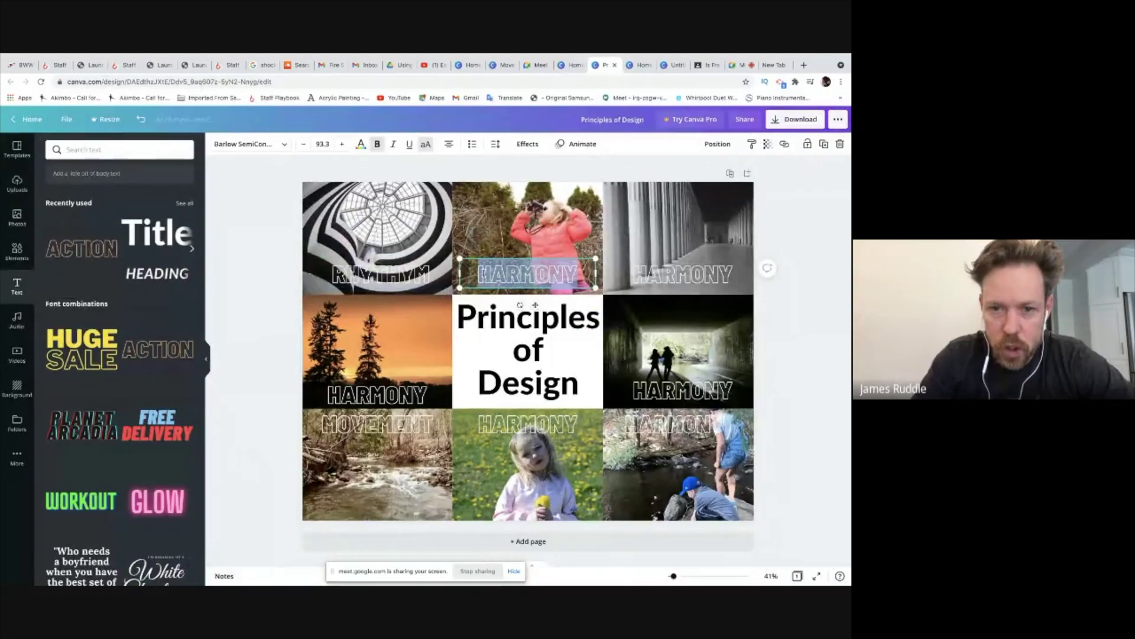
pyautogui.write('EM')
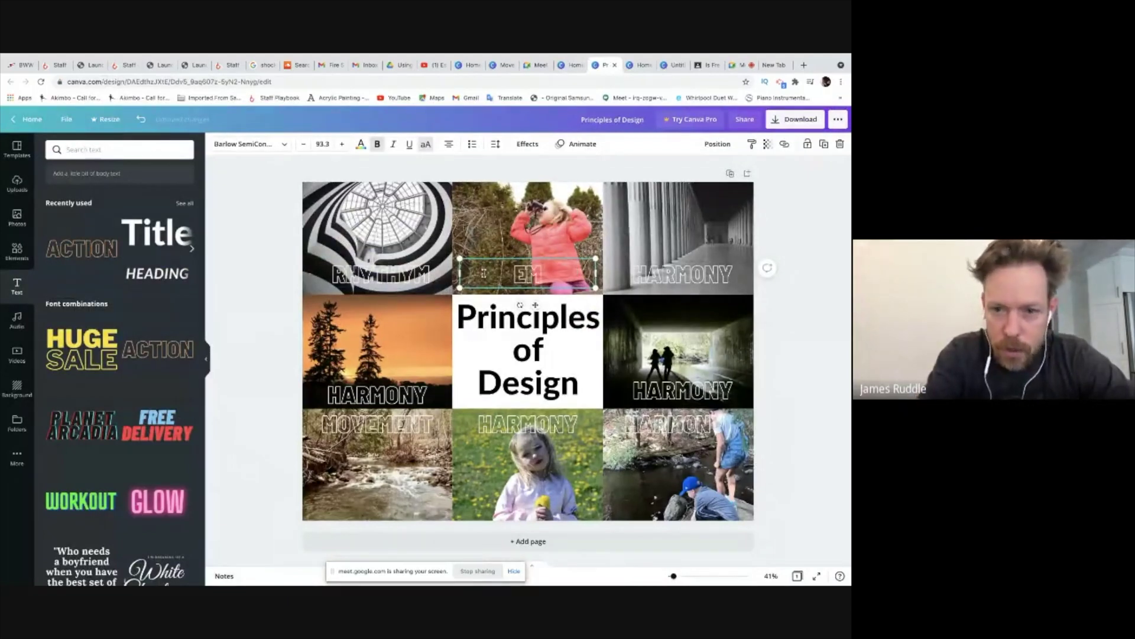
pyautogui.write('PHASIS')
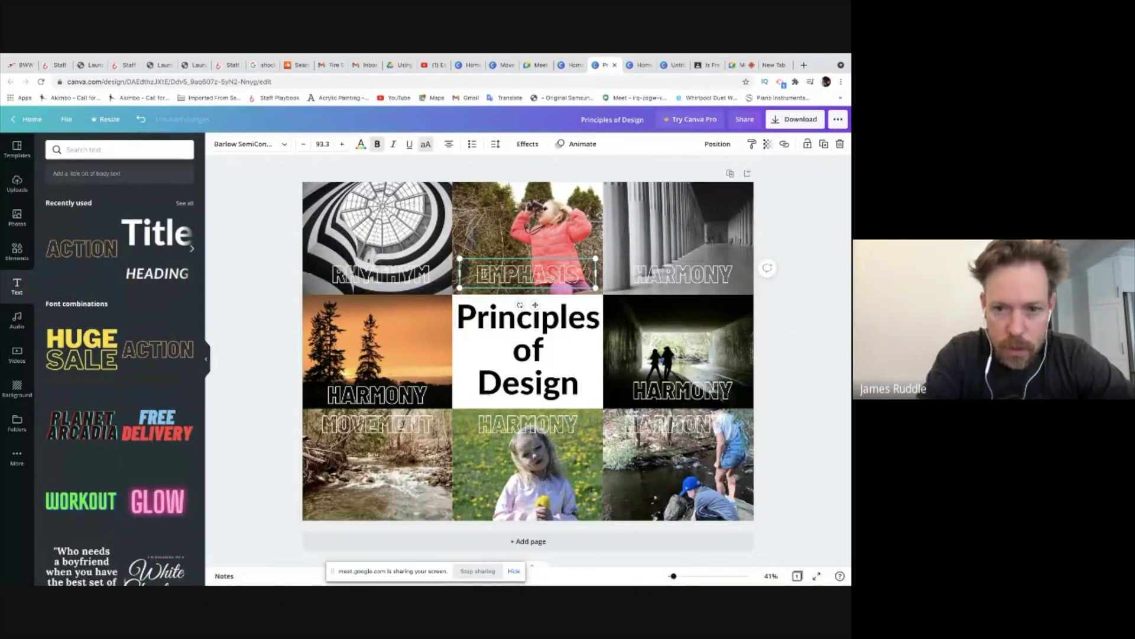
pyautogui.click(666, 274)
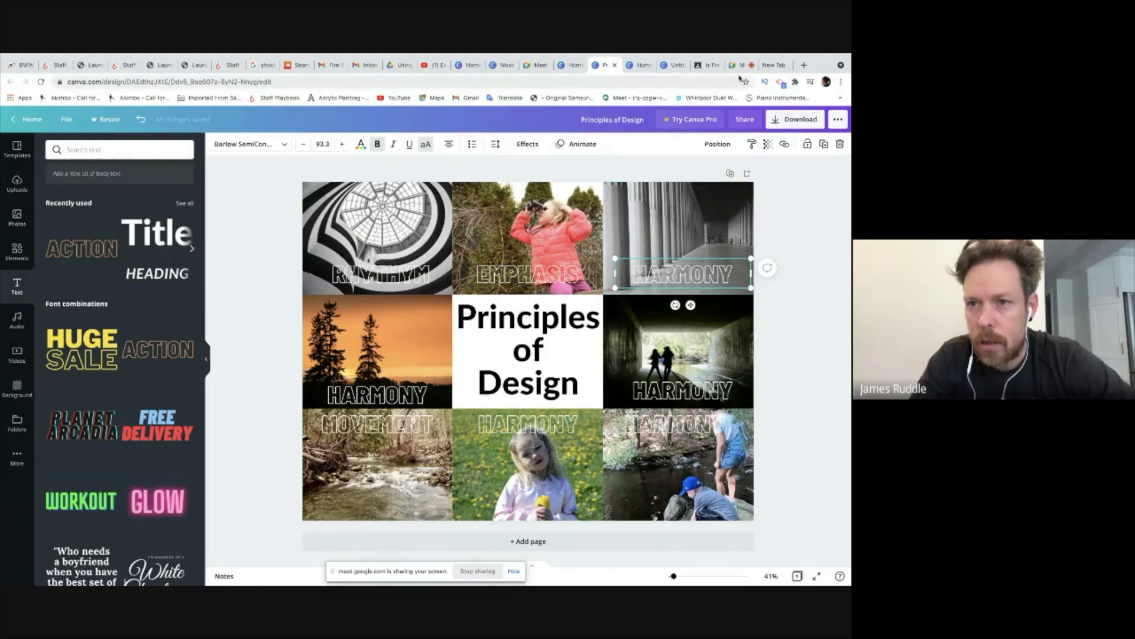
pyautogui.click(700, 66)
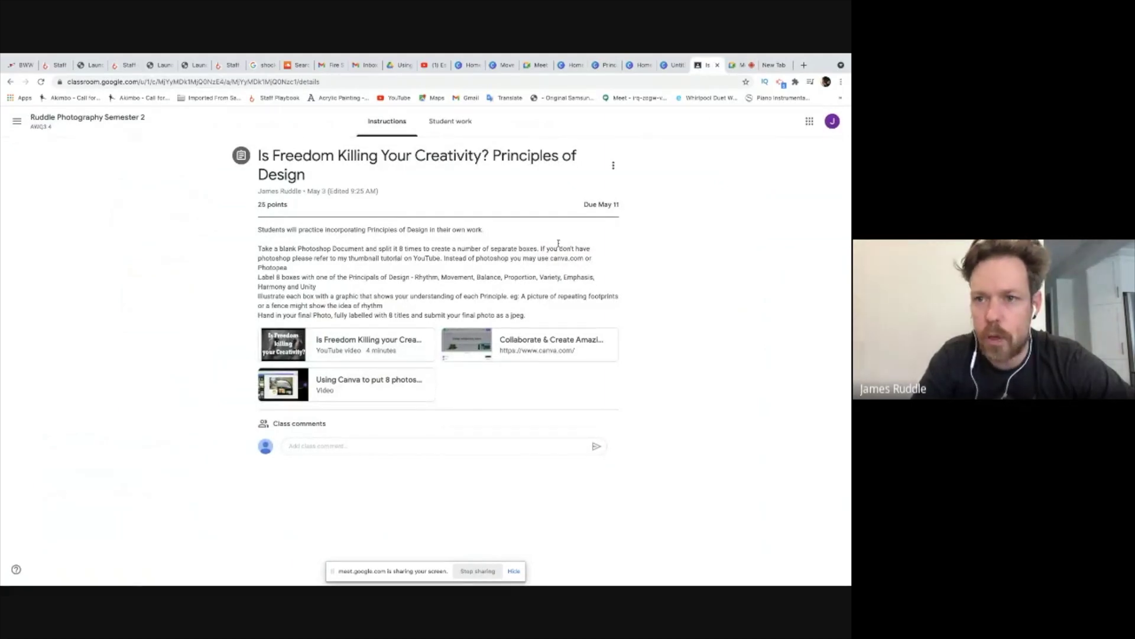
# Back in the collage, relabel the top-right photo PROPORTION.
pyautogui.click(607, 65)
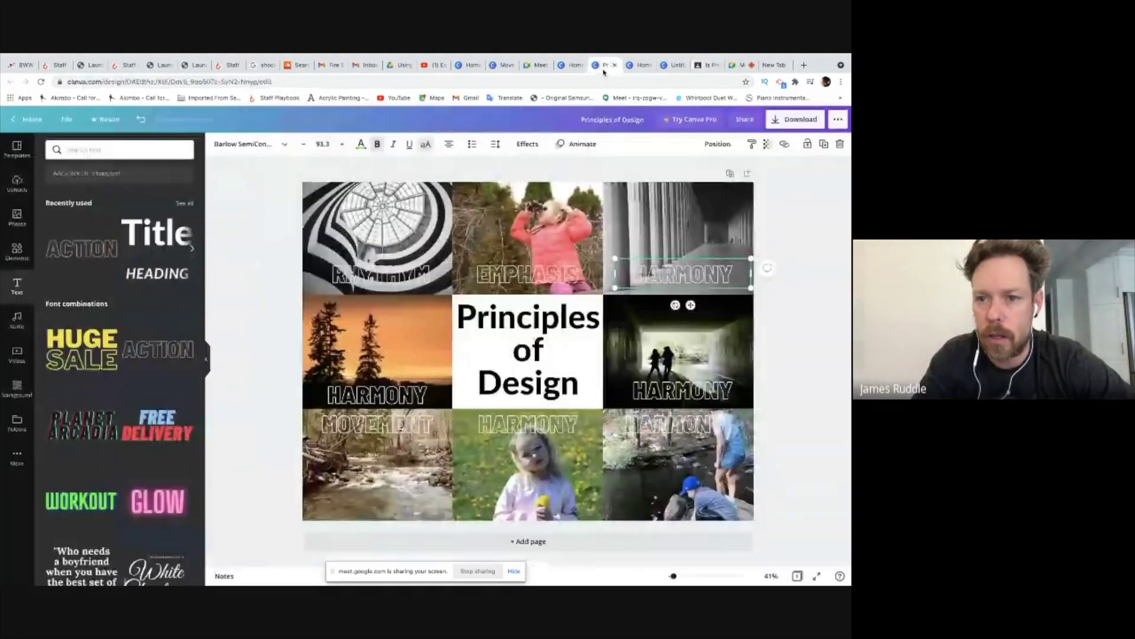
pyautogui.moveTo(734, 271); pyautogui.dragTo(633, 274)
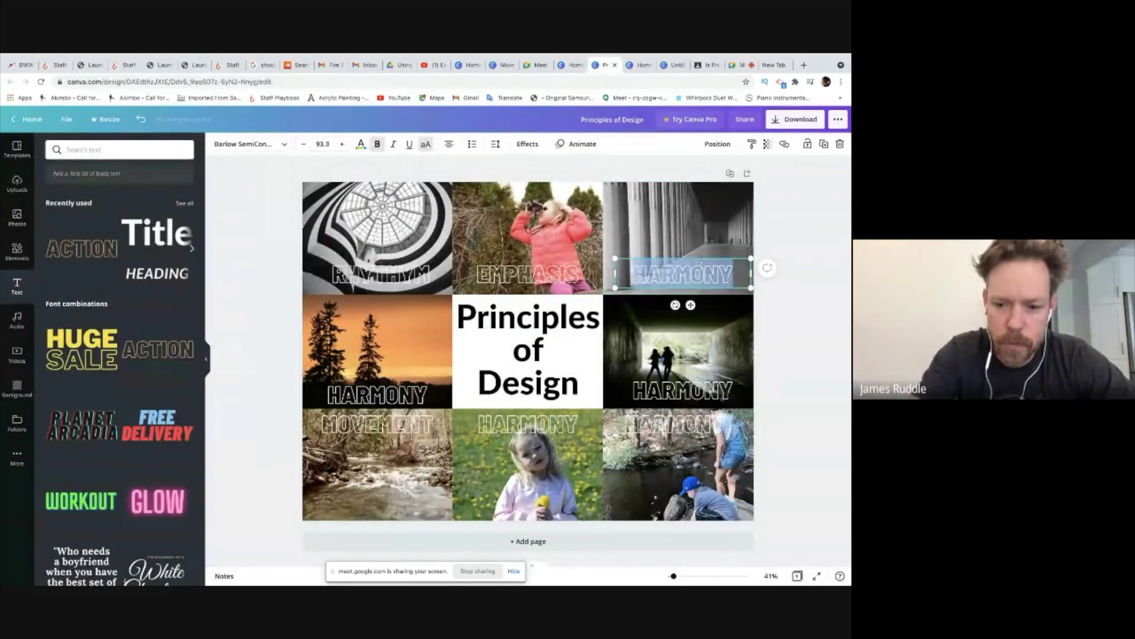
pyautogui.write('PROPORTION')
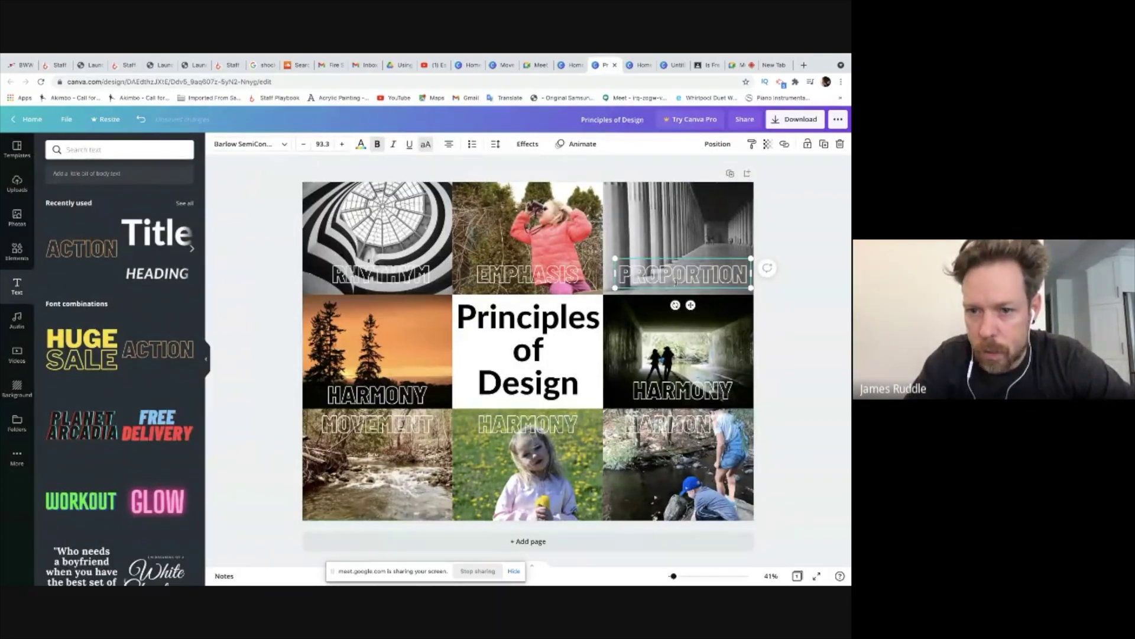
pyautogui.click(698, 240)
# Select the PROPORTION, EMPHASIS, RHYTHYM, MOVEMENT and HARMONY labels in turn to review them.
pyautogui.click(707, 269)
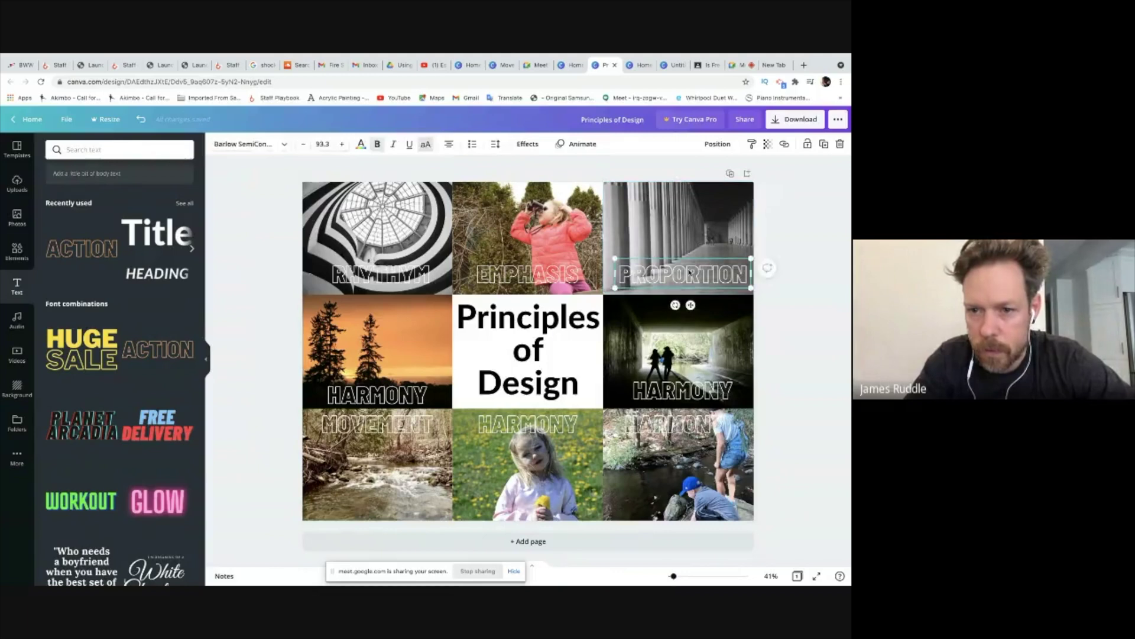
pyautogui.click(710, 237)
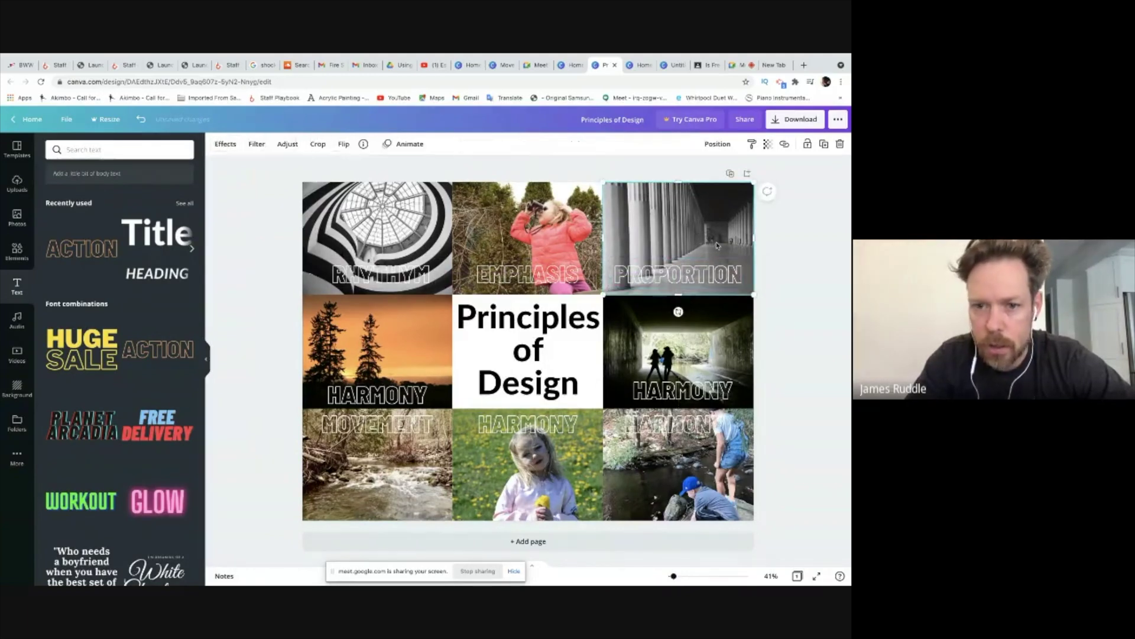
pyautogui.click(526, 273)
pyautogui.keyDown('shift'); pyautogui.click(401, 282); pyautogui.keyUp('shift')
pyautogui.click(401, 283)
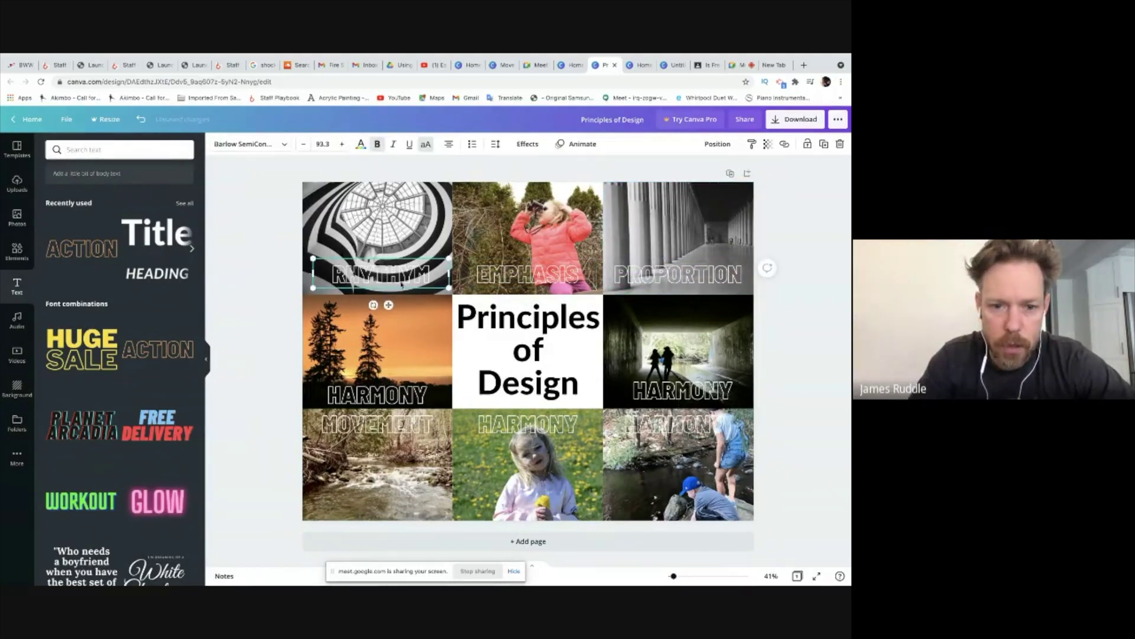
pyautogui.click(399, 438)
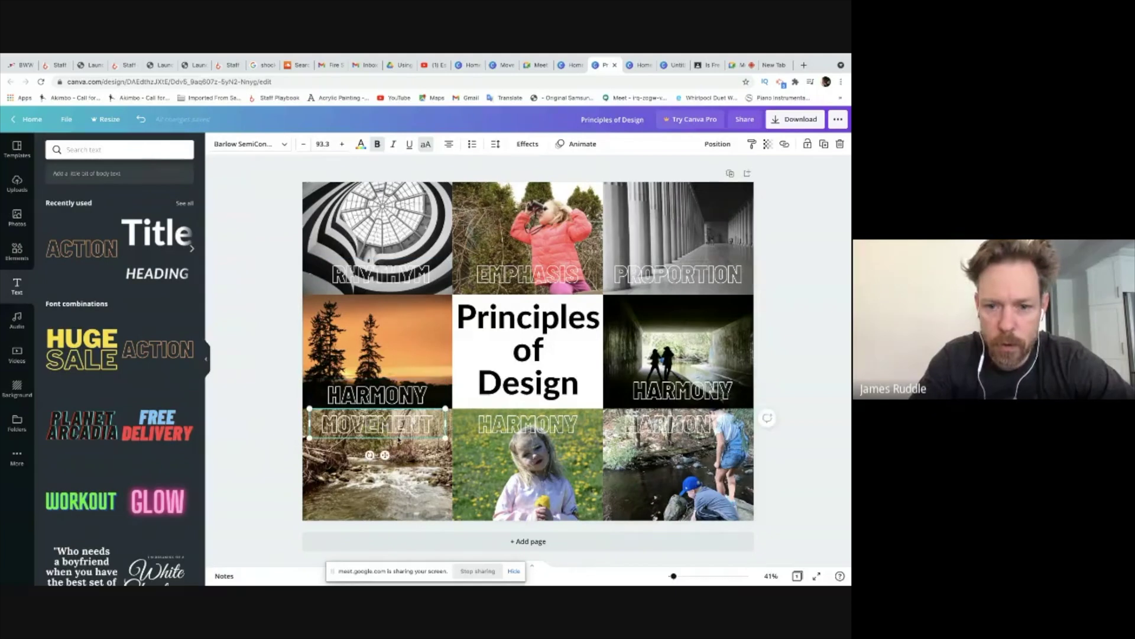
pyautogui.click(550, 431)
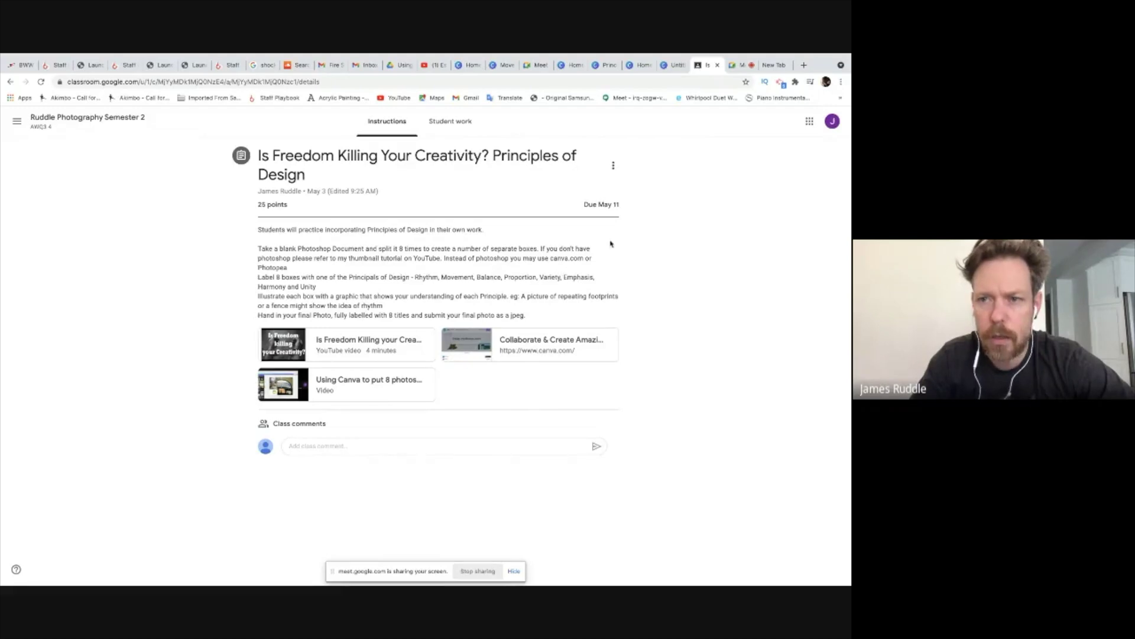
pyautogui.click(634, 66)
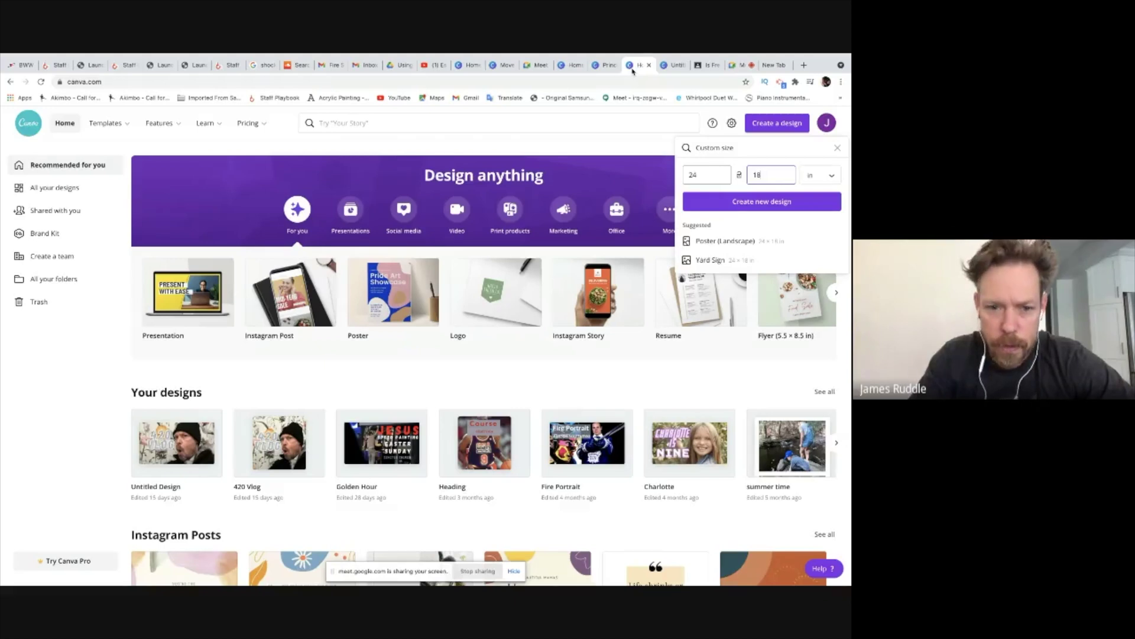
# Relabel the bottom-right photo's caption VARIETY.
pyautogui.click(605, 65)
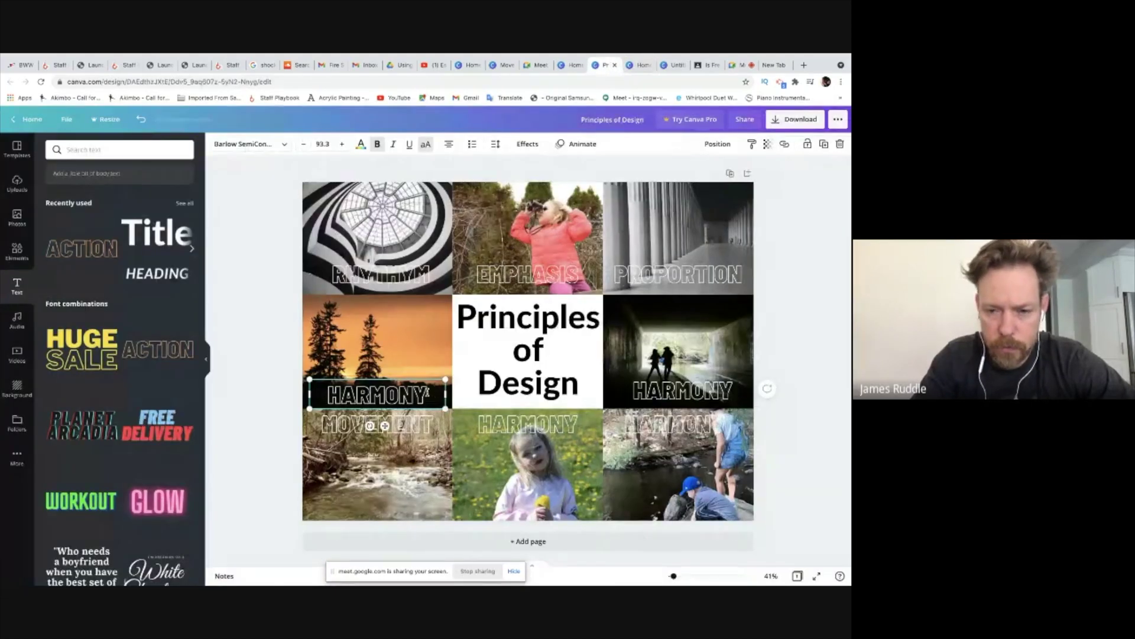
pyautogui.click(726, 425)
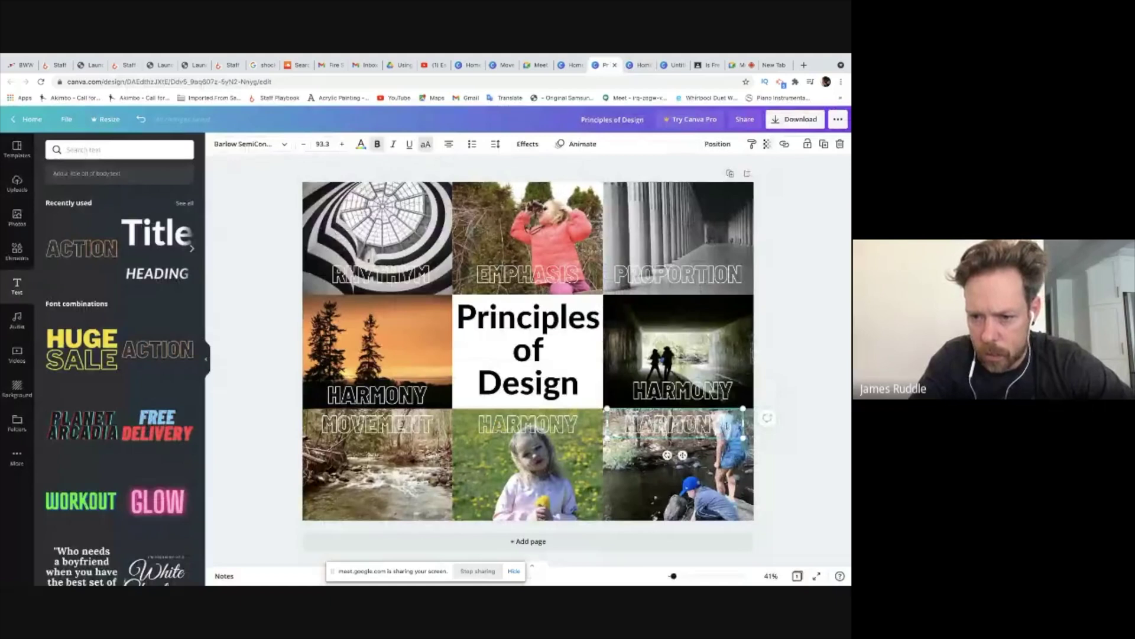
pyautogui.hotkey('ctrl', 'a')
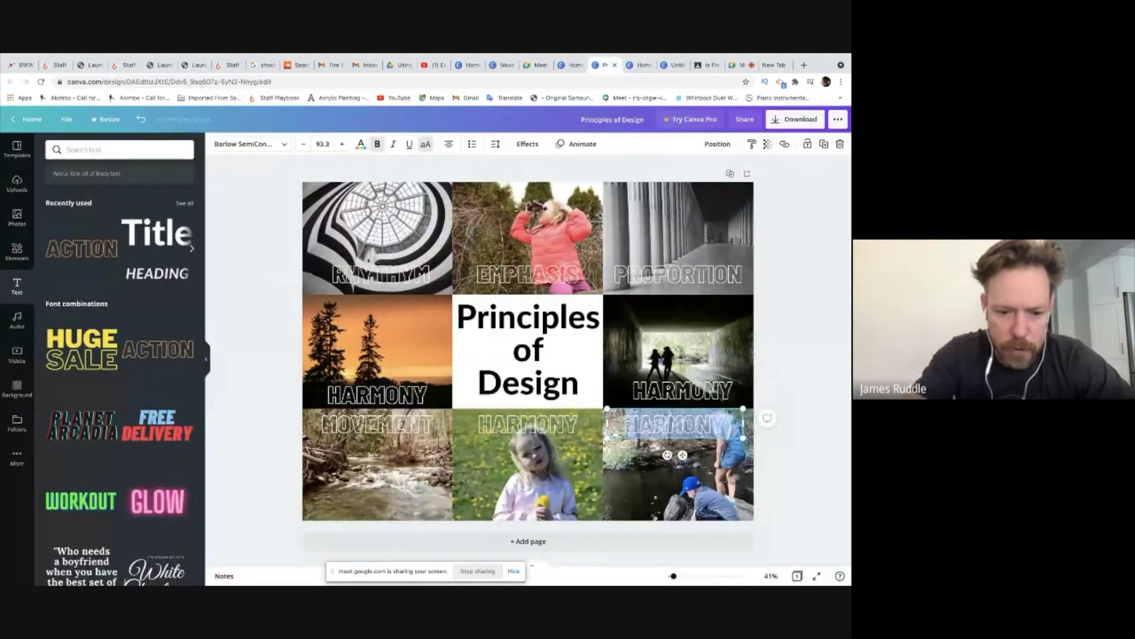
pyautogui.write('VARIETY')
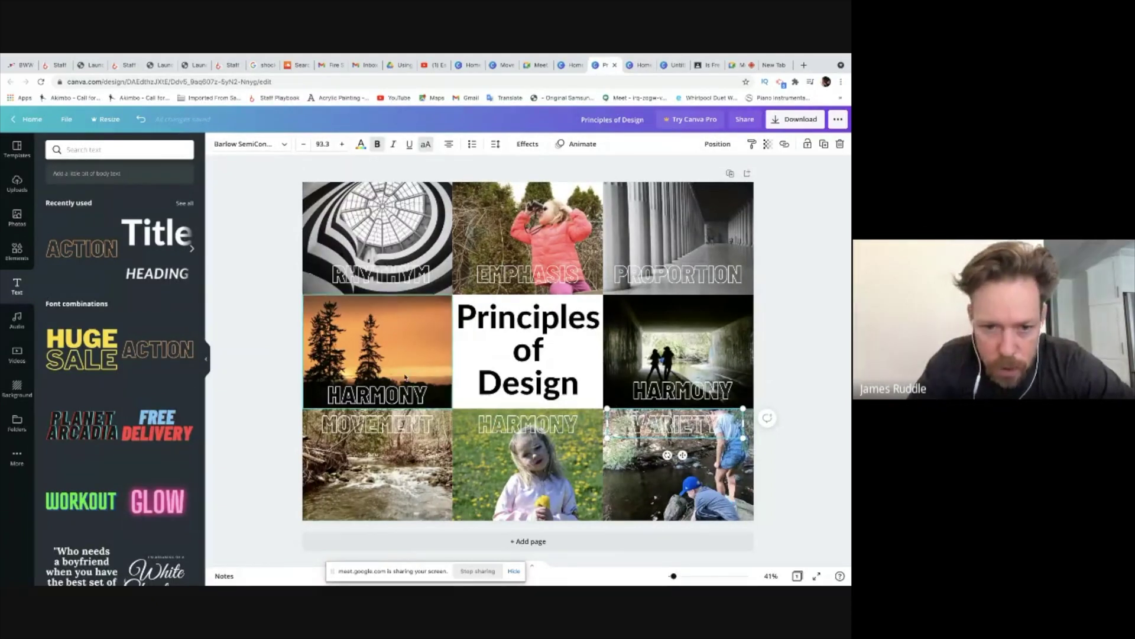
pyautogui.click(372, 395)
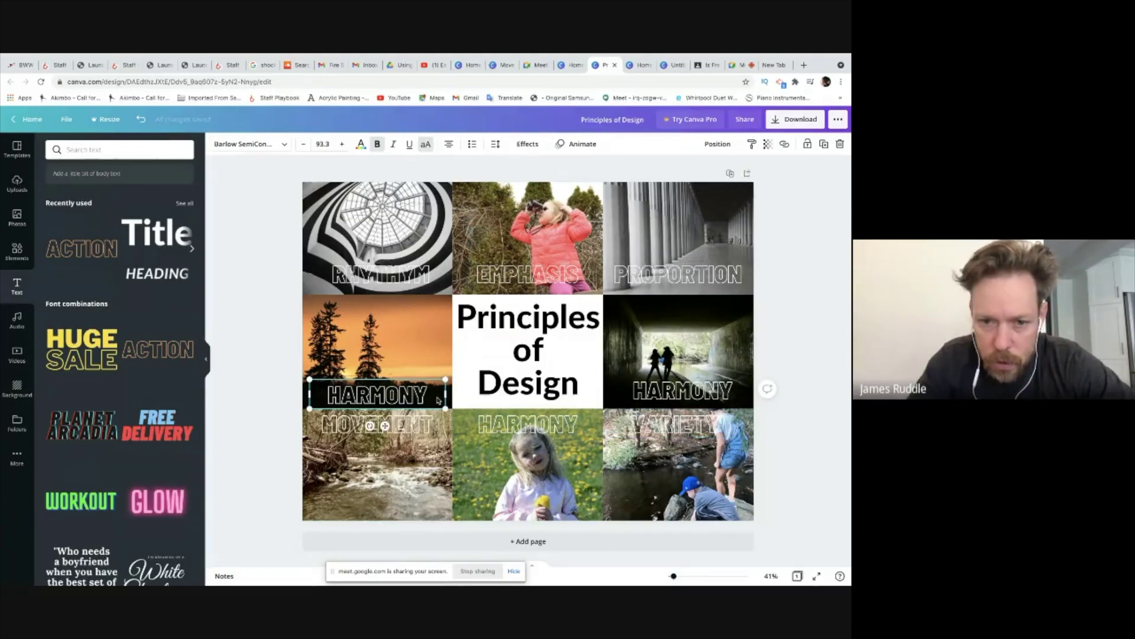
pyautogui.moveTo(427, 395); pyautogui.dragTo(327, 395)
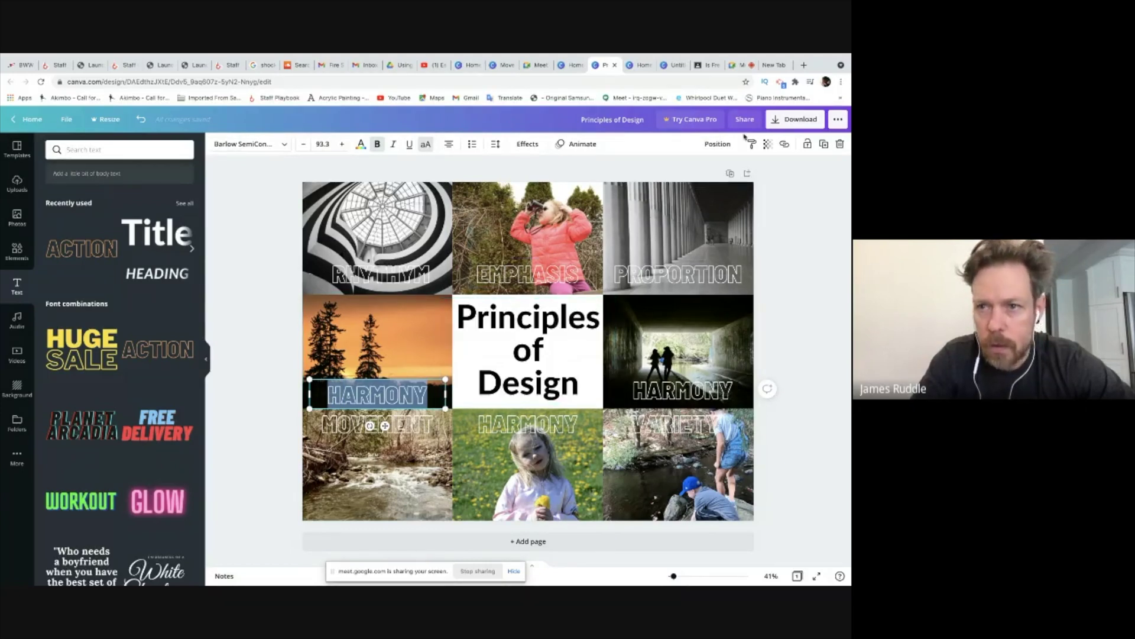
# After checking the assignment's principles list, relabel the tunnel photo's caption BALANCE.
pyautogui.click(709, 66)
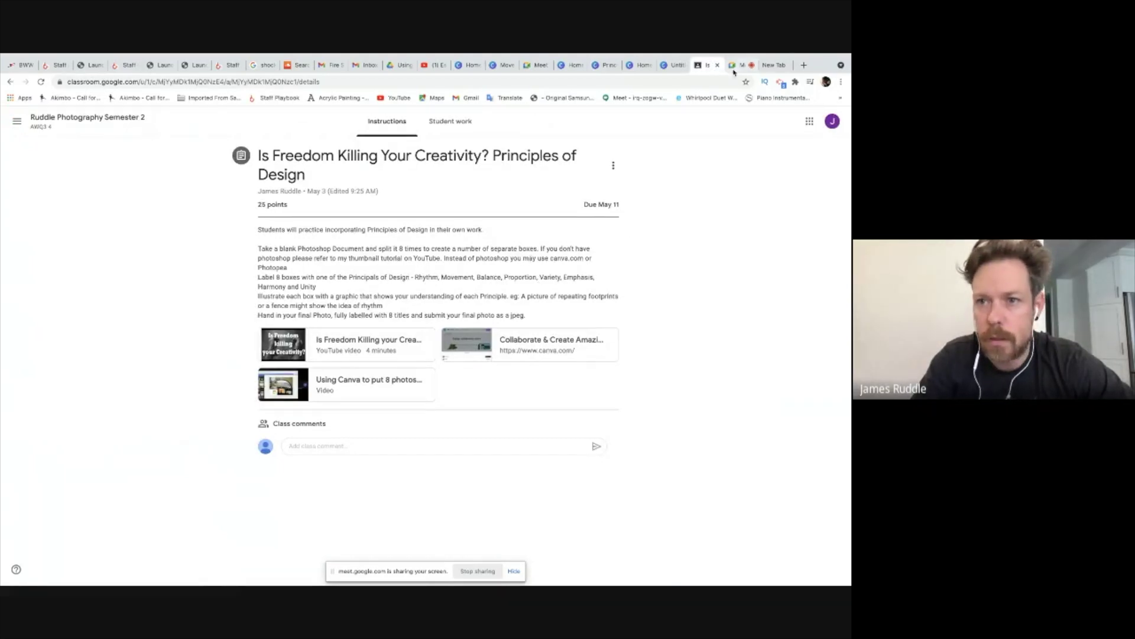
pyautogui.click(639, 66)
pyautogui.click(606, 65)
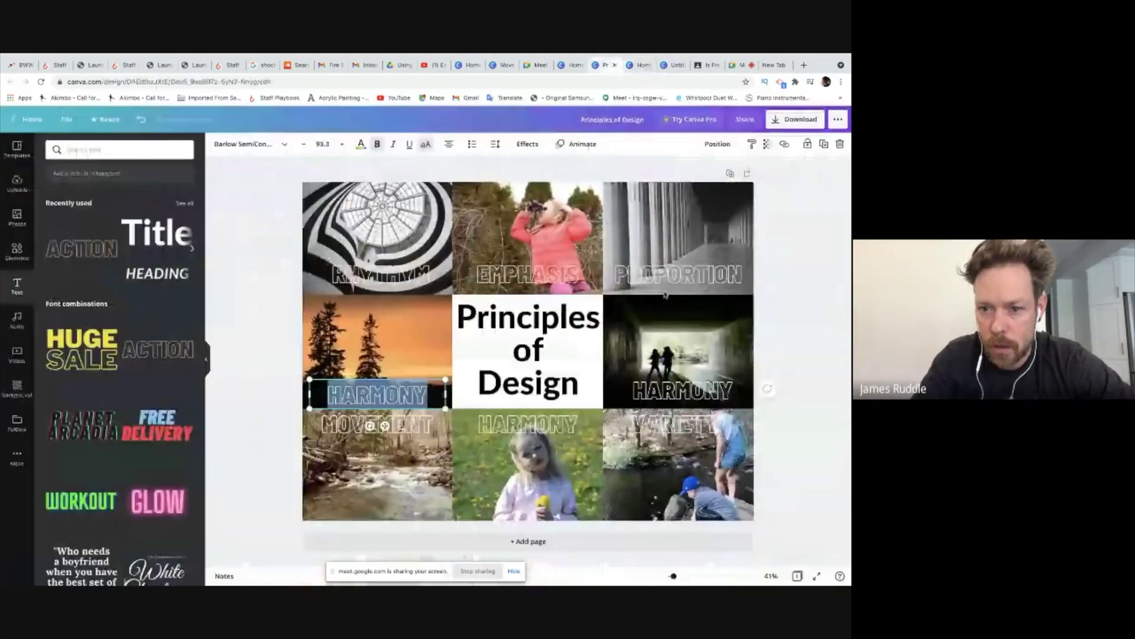
pyautogui.click(735, 394)
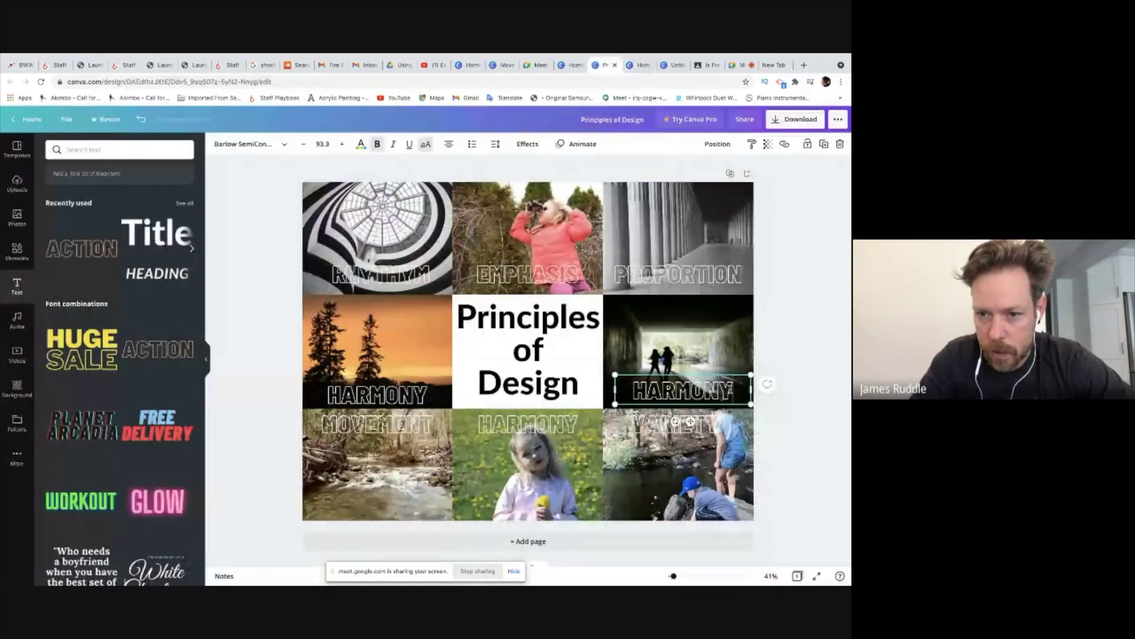
pyautogui.moveTo(731, 389); pyautogui.dragTo(639, 388)
pyautogui.write('B')
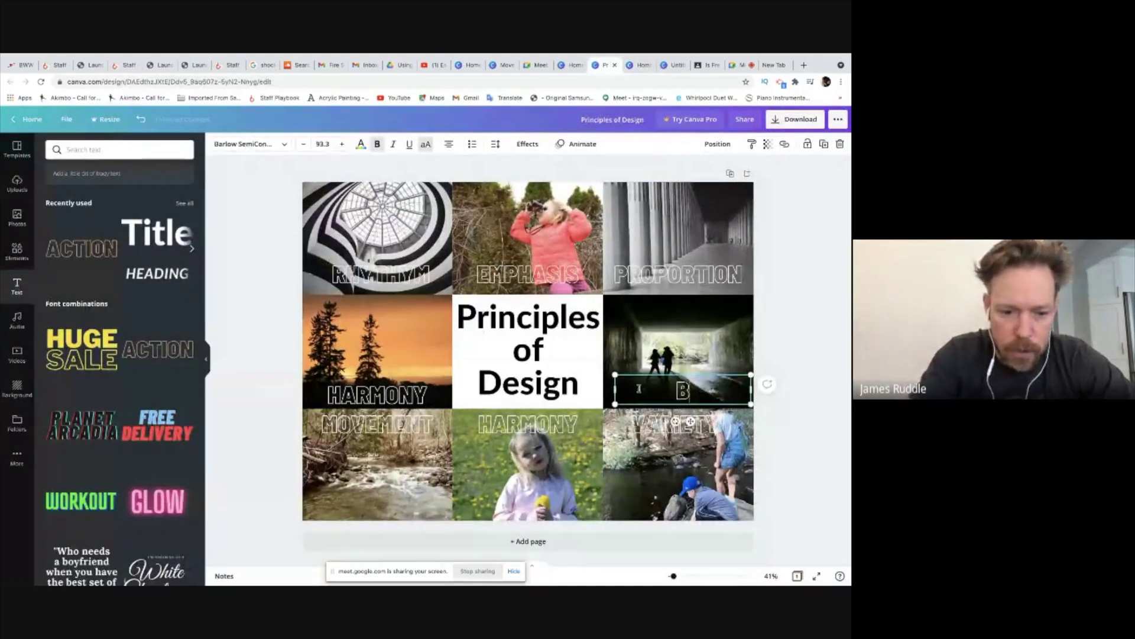
pyautogui.write('ALA')
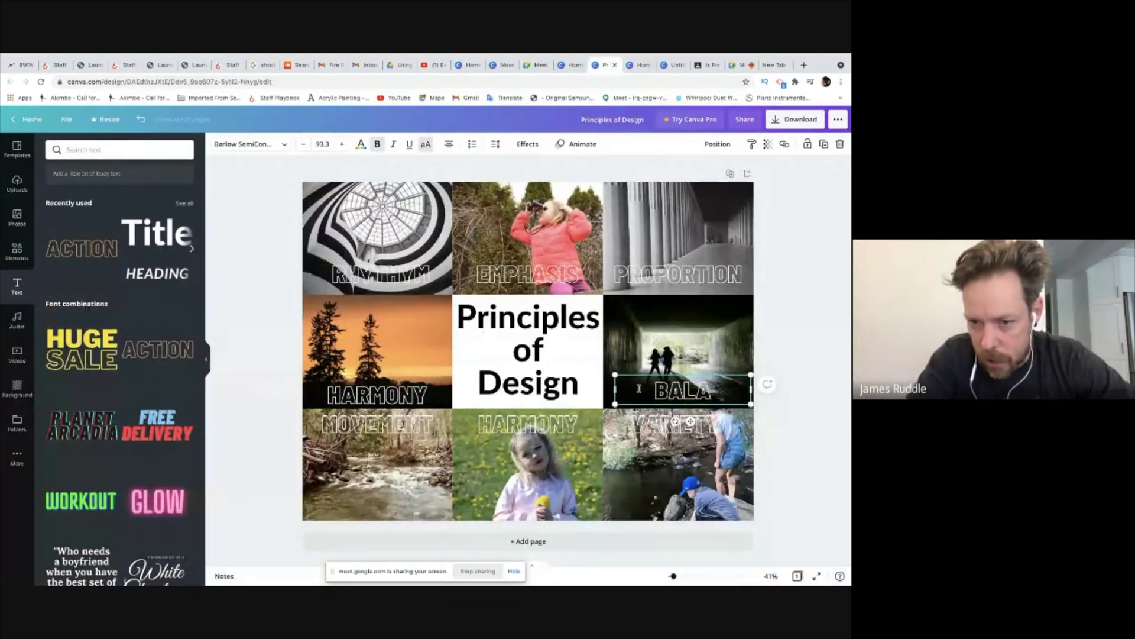
pyautogui.write('NCE')
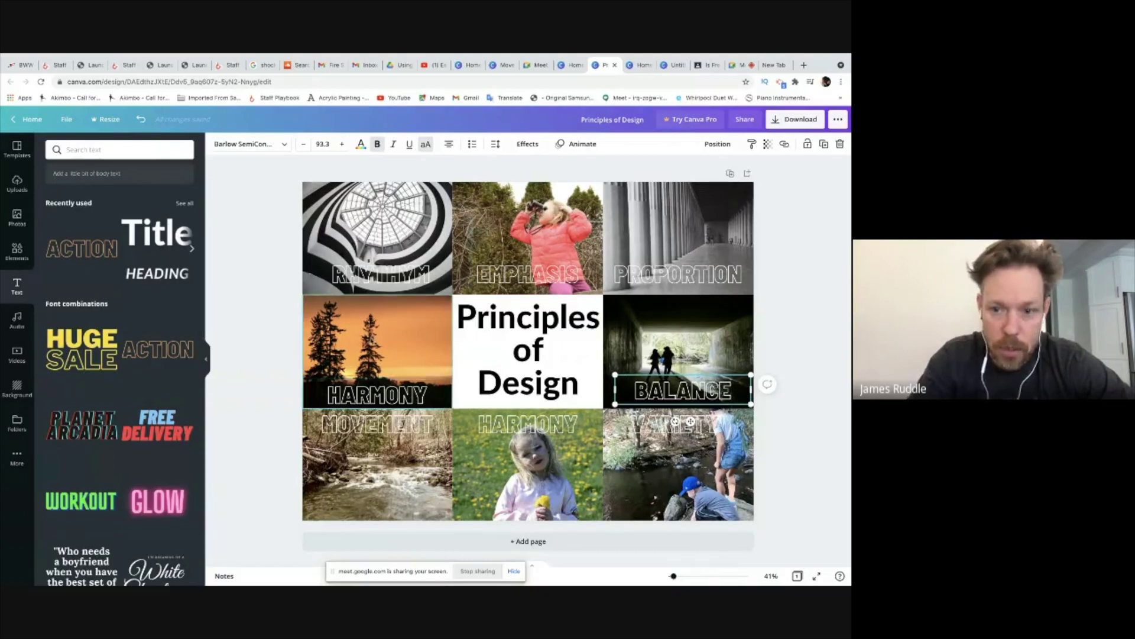
# Relabel the sunset photo's caption UNITY.
pyautogui.click(381, 396)
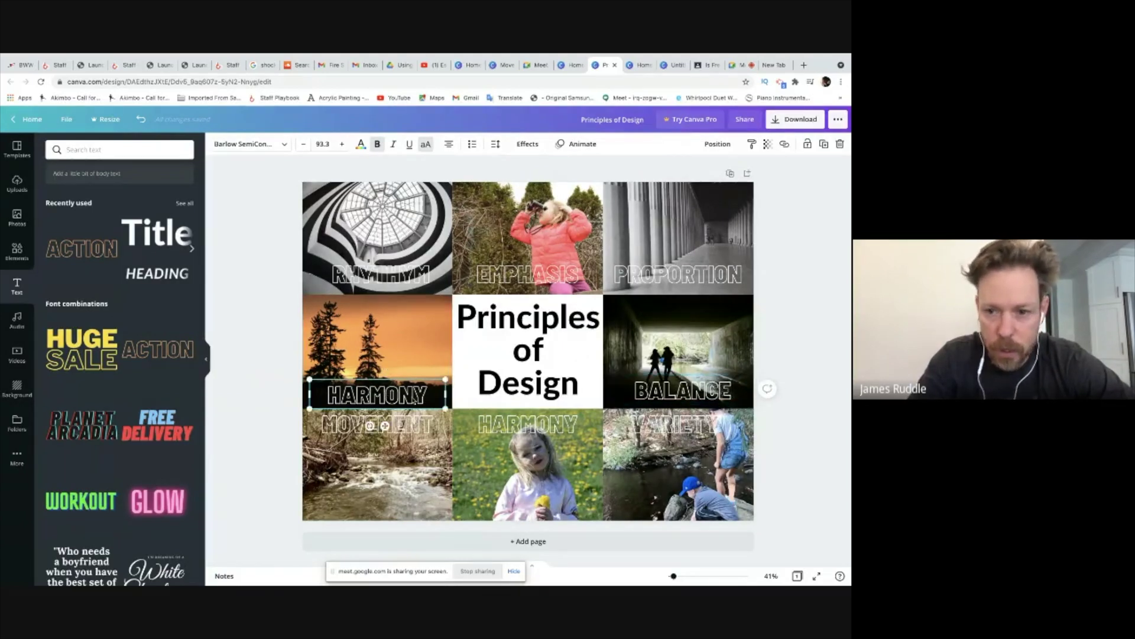
pyautogui.moveTo(404, 402); pyautogui.dragTo(329, 388)
pyautogui.write('UNITY')
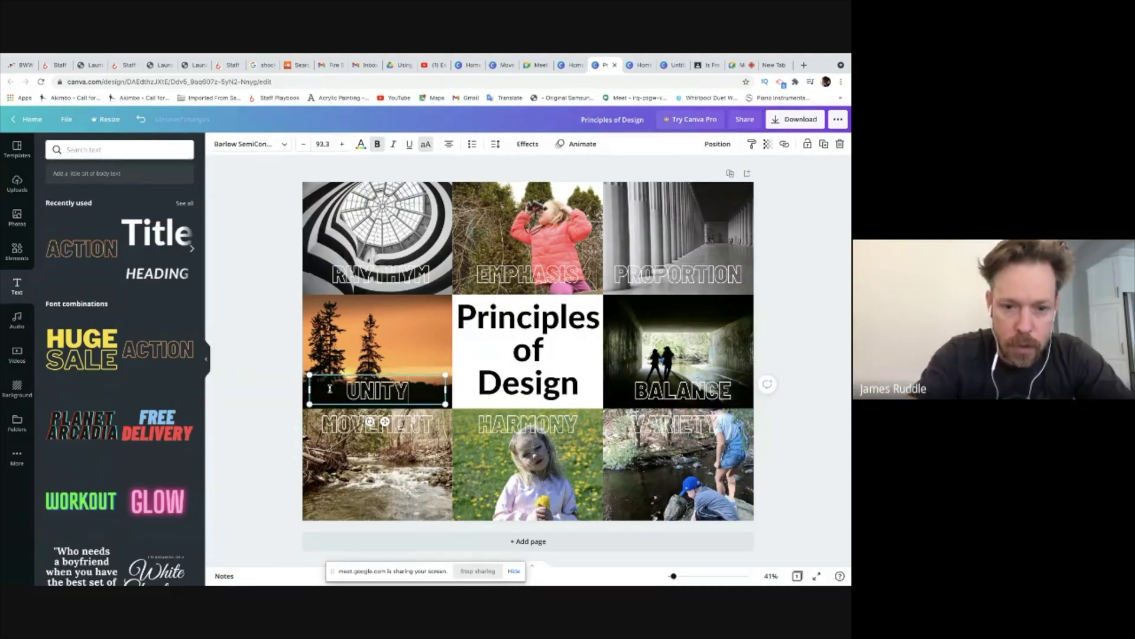
pyautogui.click(381, 342)
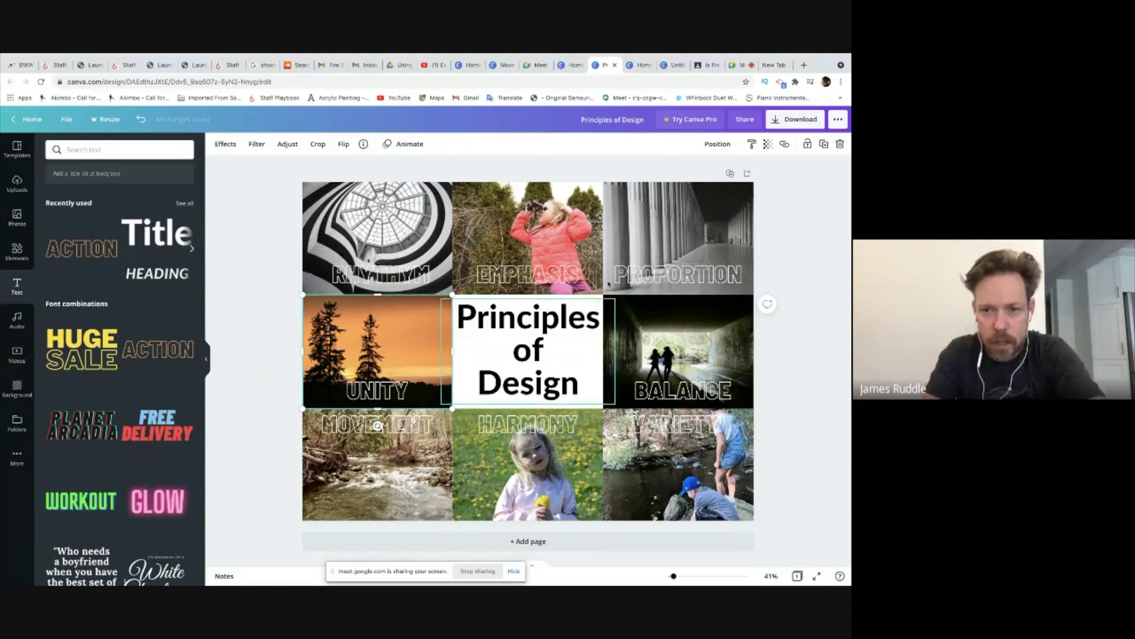
# Download the Principles of Design collage with the file type switched from PNG to JPG.
pyautogui.click(797, 120)
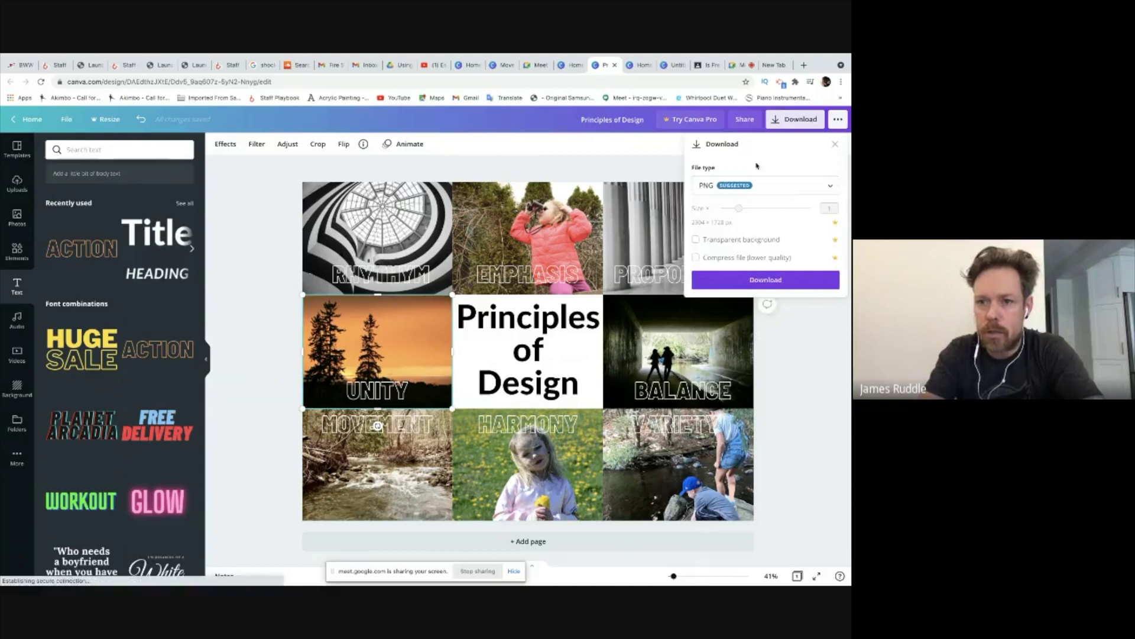
pyautogui.click(789, 188)
pyautogui.click(769, 217)
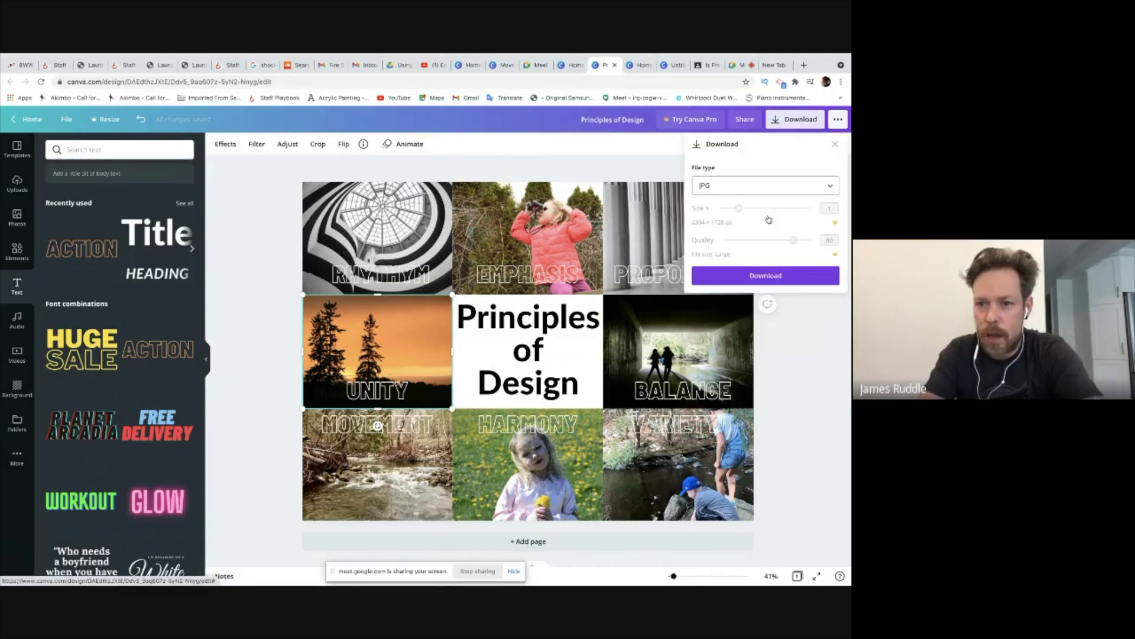
pyautogui.click(758, 276)
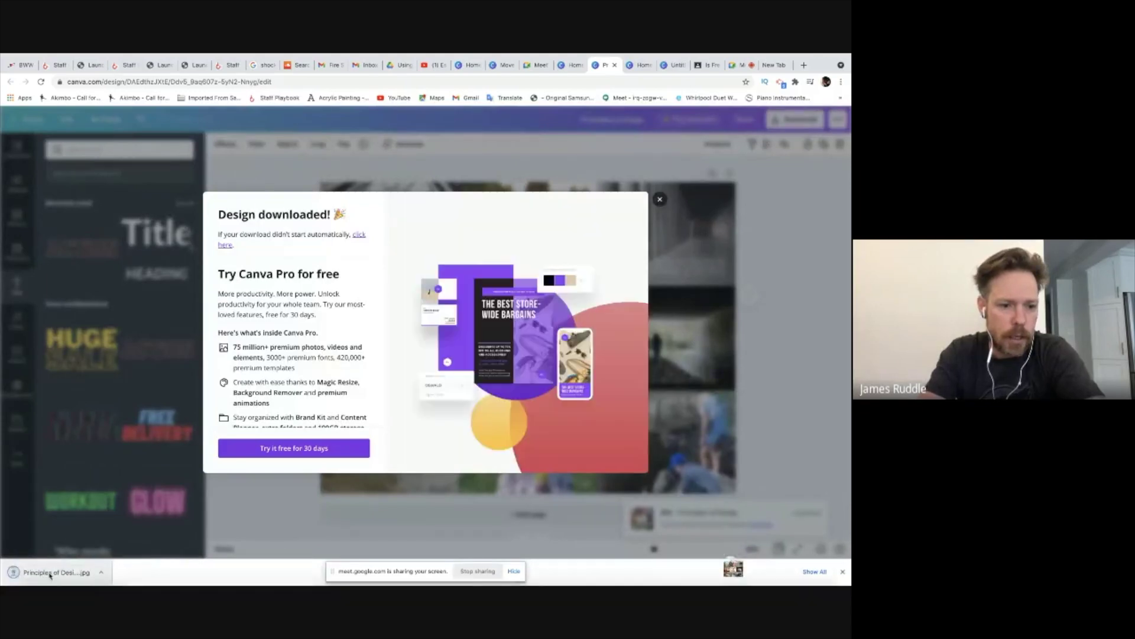
# In Preview, rename the downloaded JPG by appending the creator's name after 'Principles of Design', then return to Chrome.
pyautogui.click(48, 572)
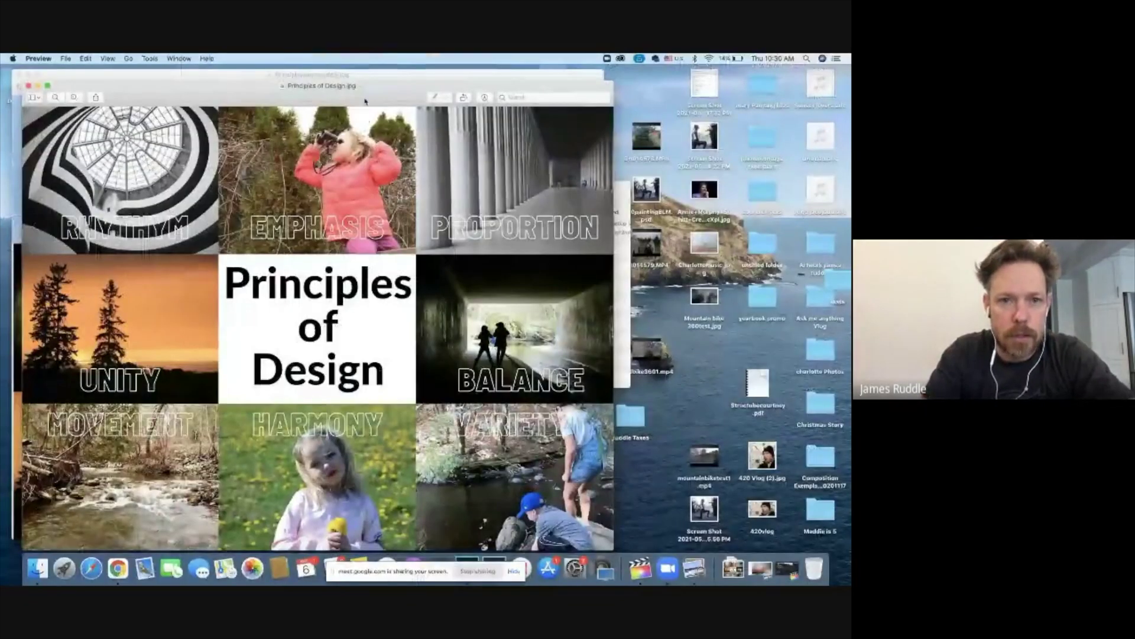
pyautogui.moveTo(366, 86)
pyautogui.mouseDown()
pyautogui.moveTo(398, 70)
pyautogui.moveTo(368, 72)
pyautogui.mouseUp()
pyautogui.click(395, 70)
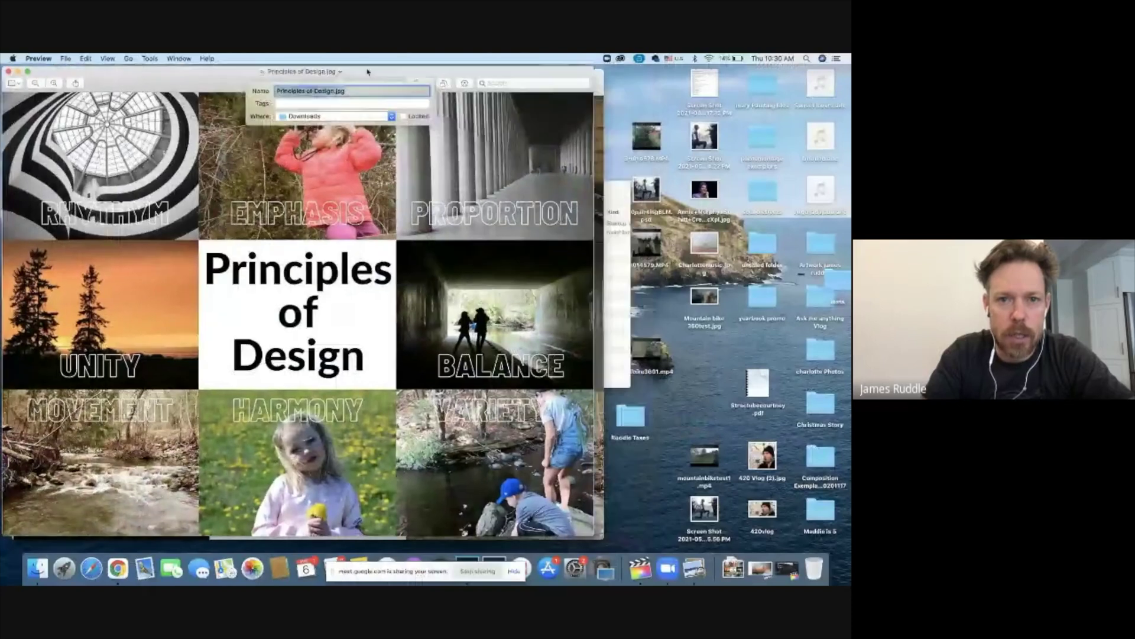
pyautogui.click(335, 91)
pyautogui.write('jamesruddle')
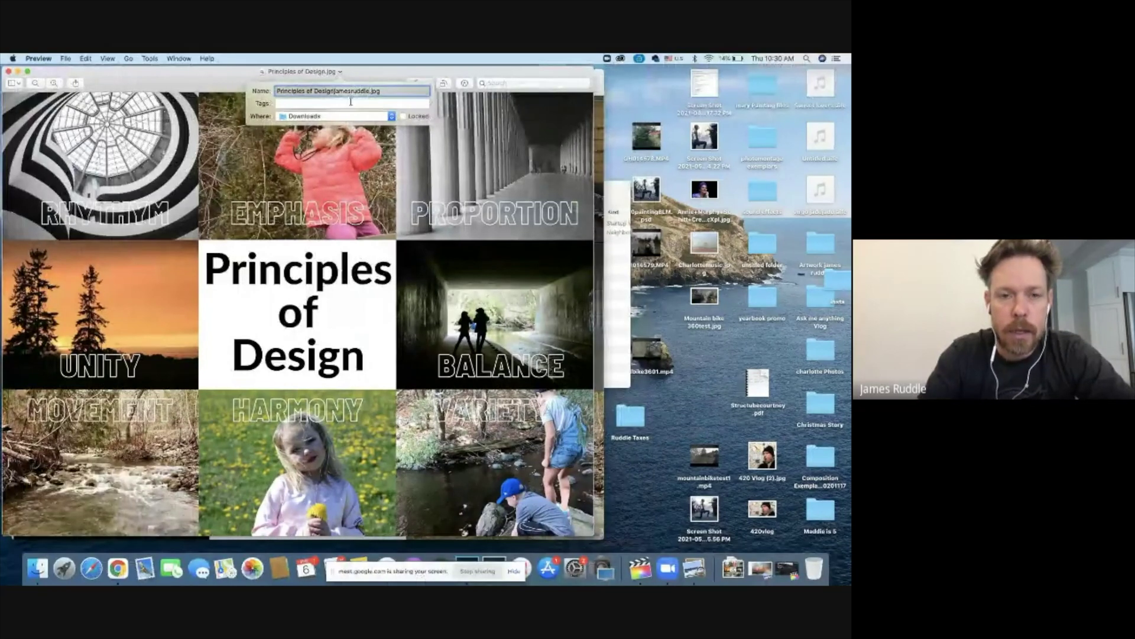
pyautogui.click(329, 152)
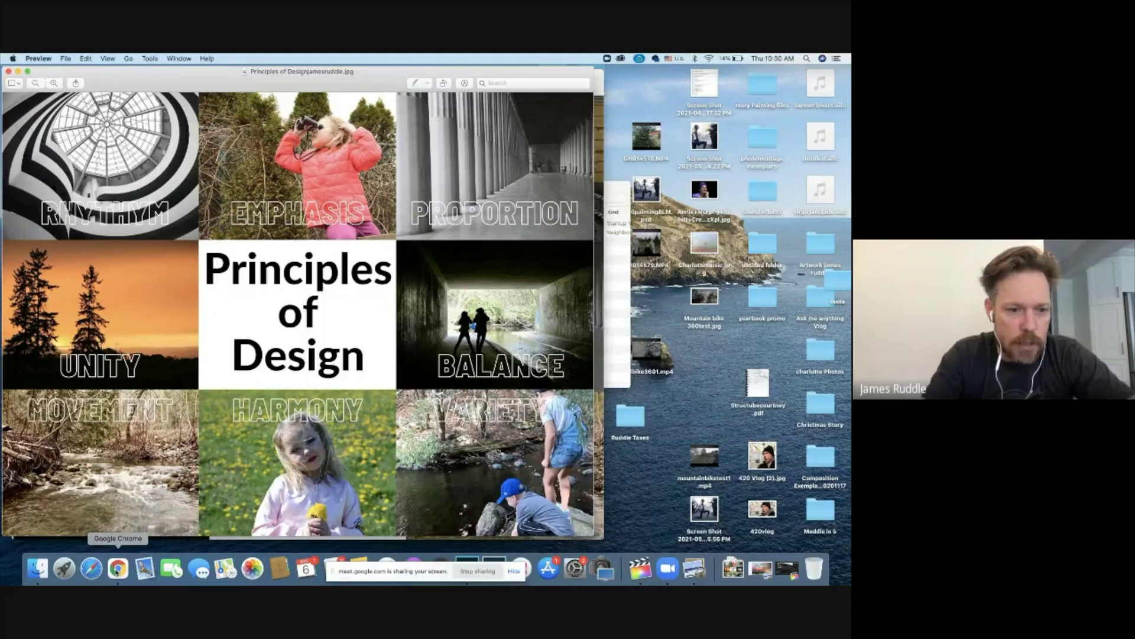
pyautogui.click(117, 569)
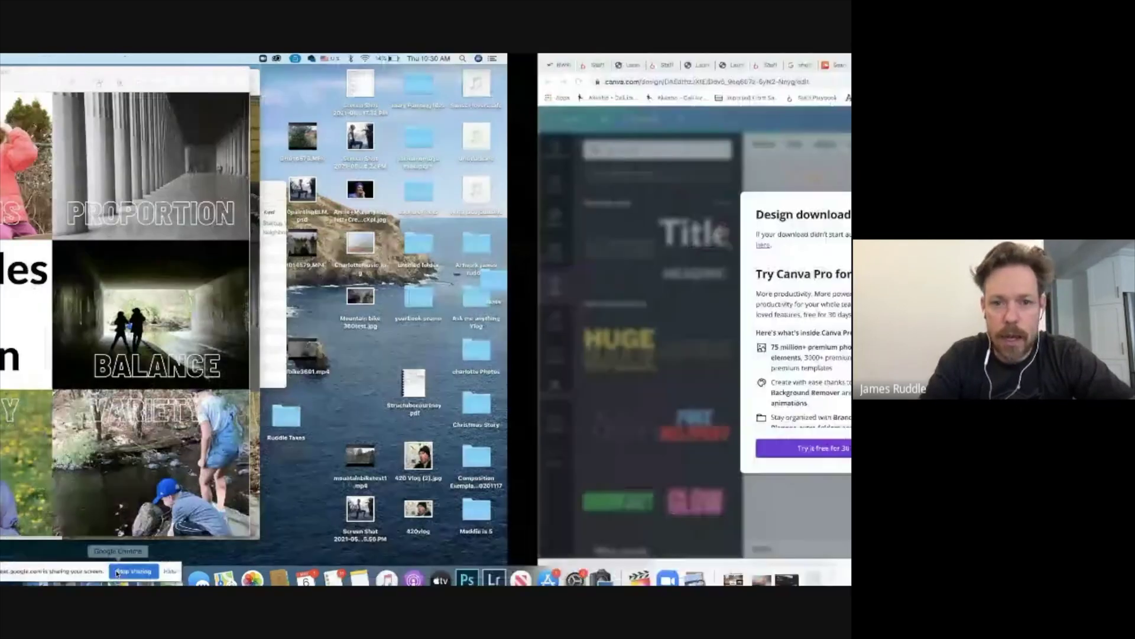